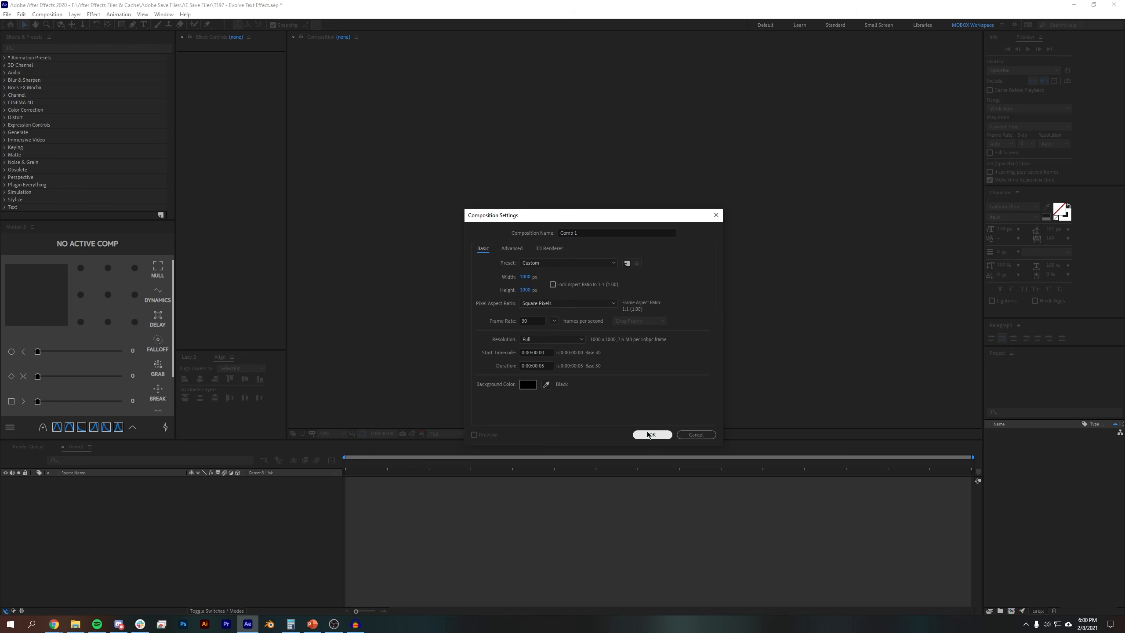
# - Create a 1000 × 1000 px composition at 30 fps and add a black solid 500 px wide and 100 px high
pyautogui.click(653, 435)
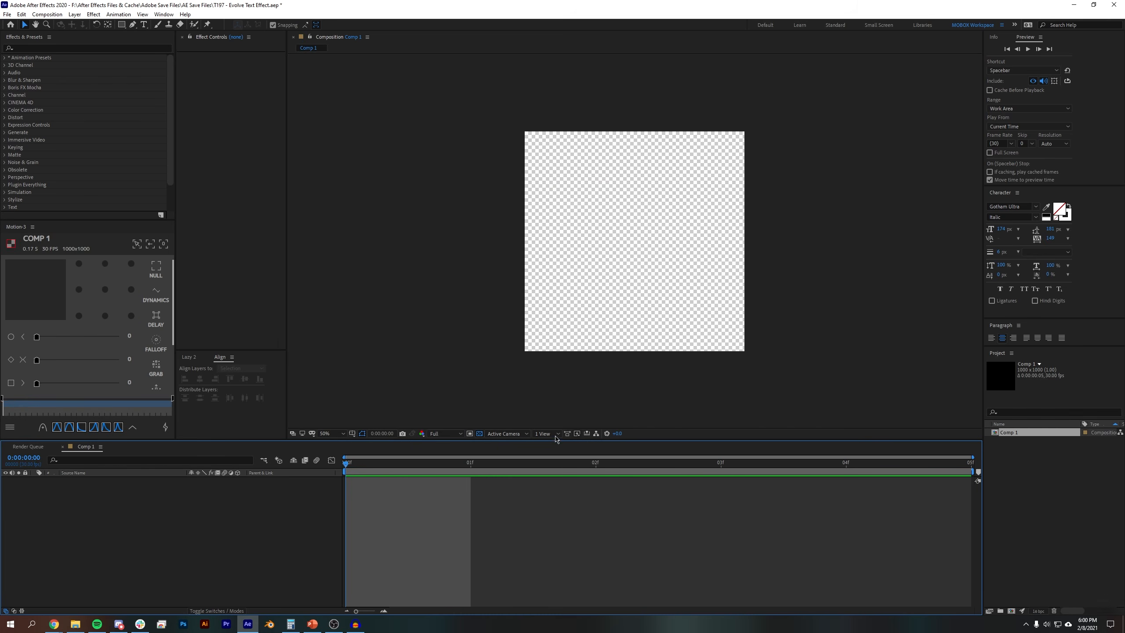
pyautogui.click(75, 14)
pyautogui.moveTo(177, 25)
pyautogui.click(233, 36)
pyautogui.moveTo(370, 131); pyautogui.dragTo(457, 209)
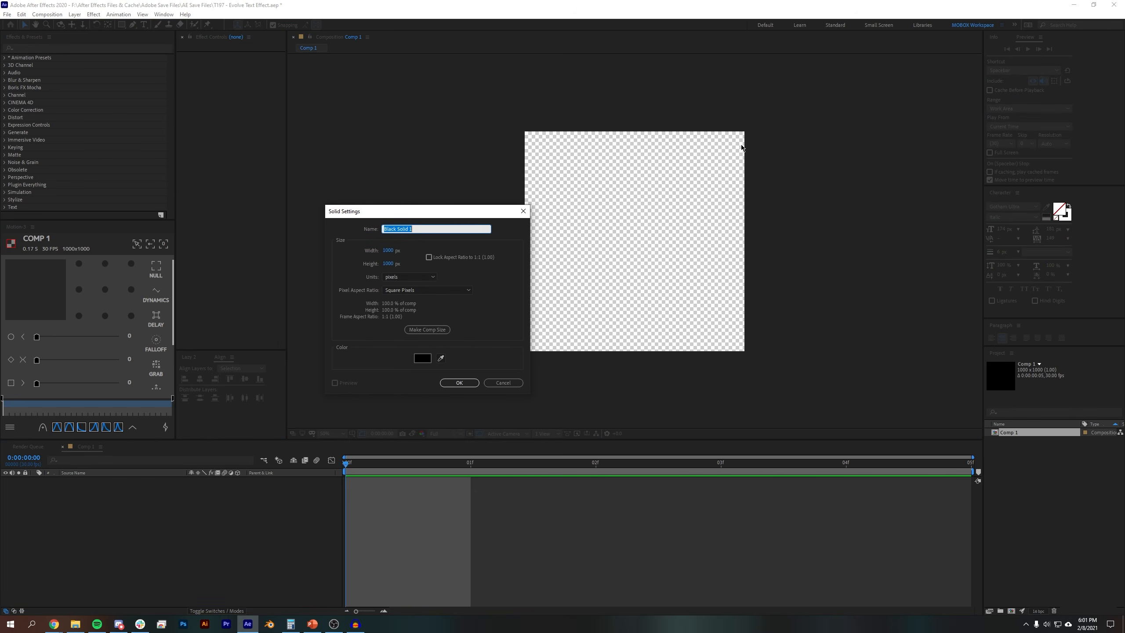
pyautogui.click(388, 264)
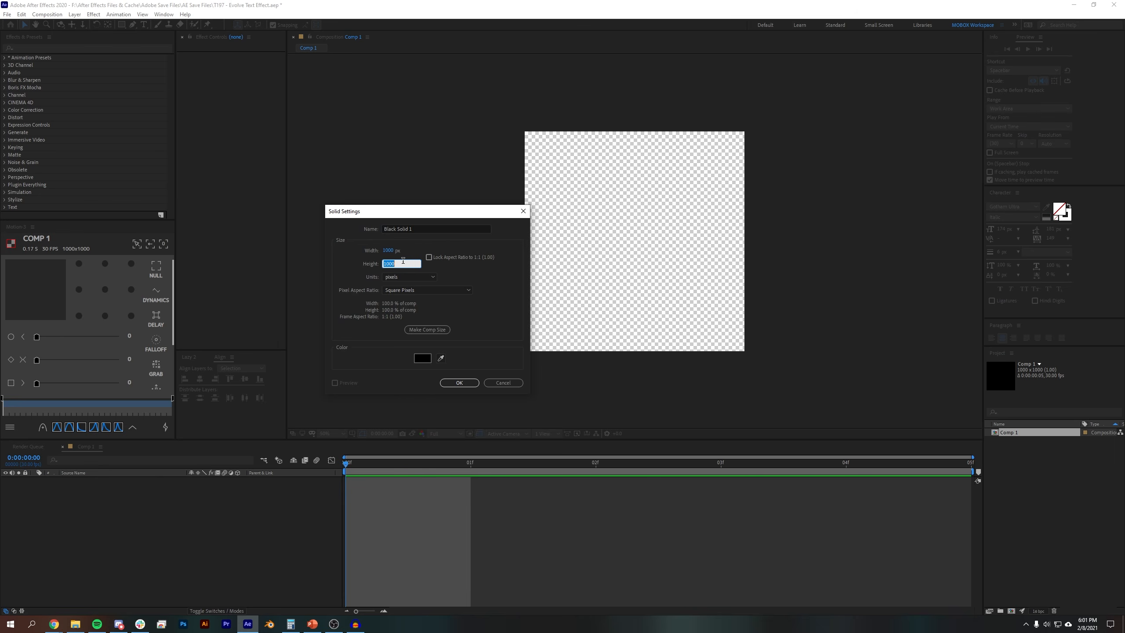
pyautogui.write('/10')
pyautogui.press('Return')
pyautogui.click(388, 250)
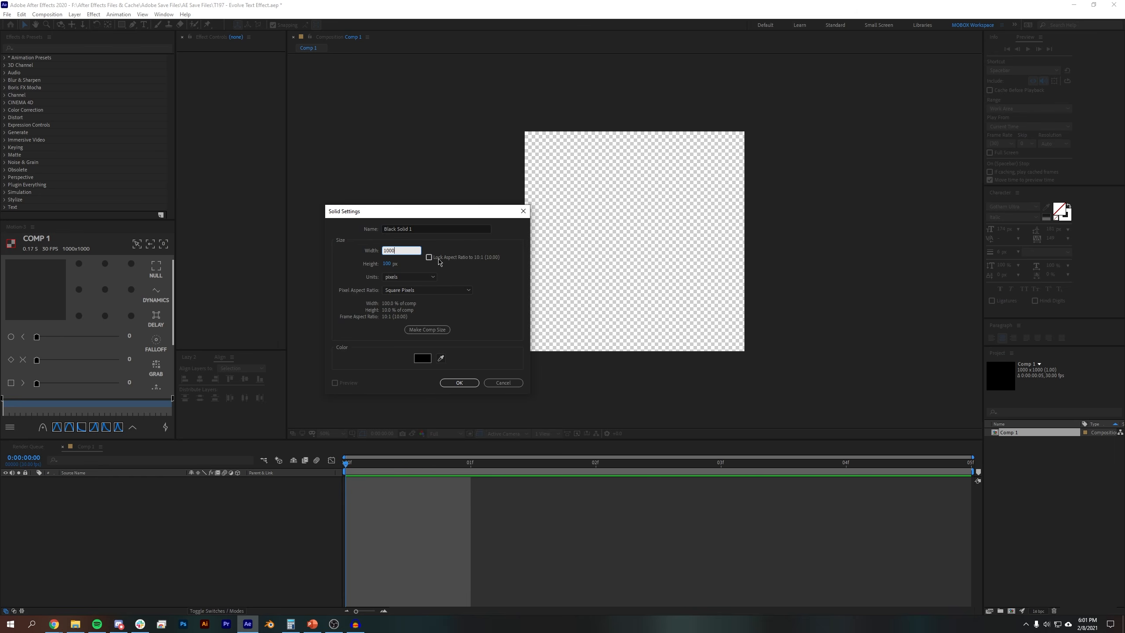
pyautogui.press('Return')
pyautogui.press('Return')
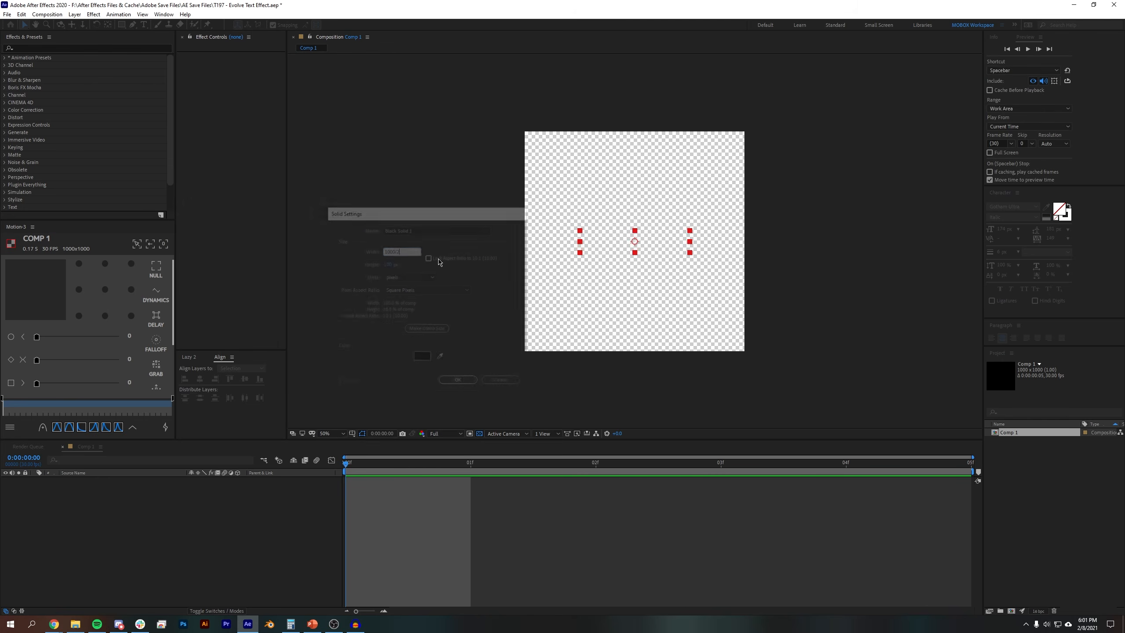
pyautogui.click(675, 248)
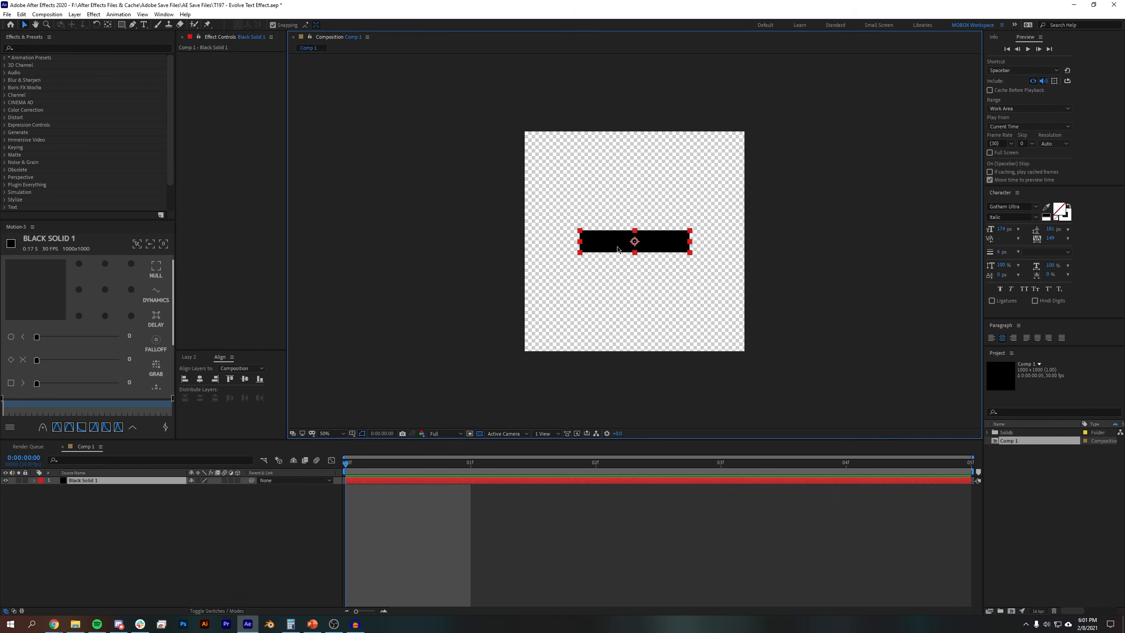
# - Find the Gradient Ramp effect and apply it to the black solid
pyautogui.click(50, 47)
pyautogui.scroll(1, 589, 256)
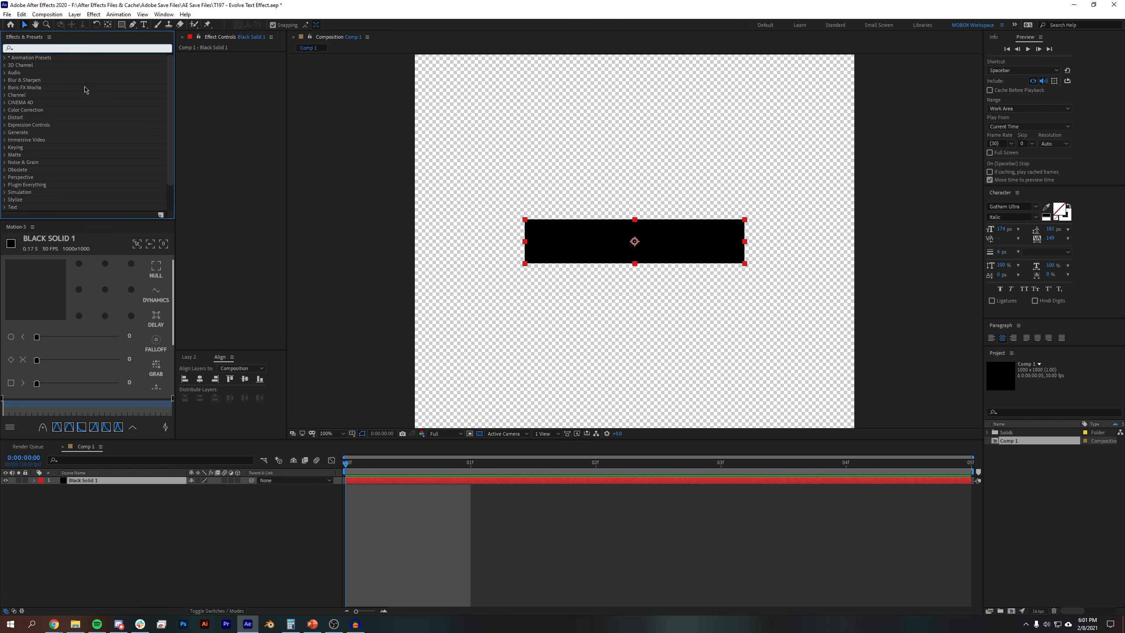
pyautogui.write('ra')
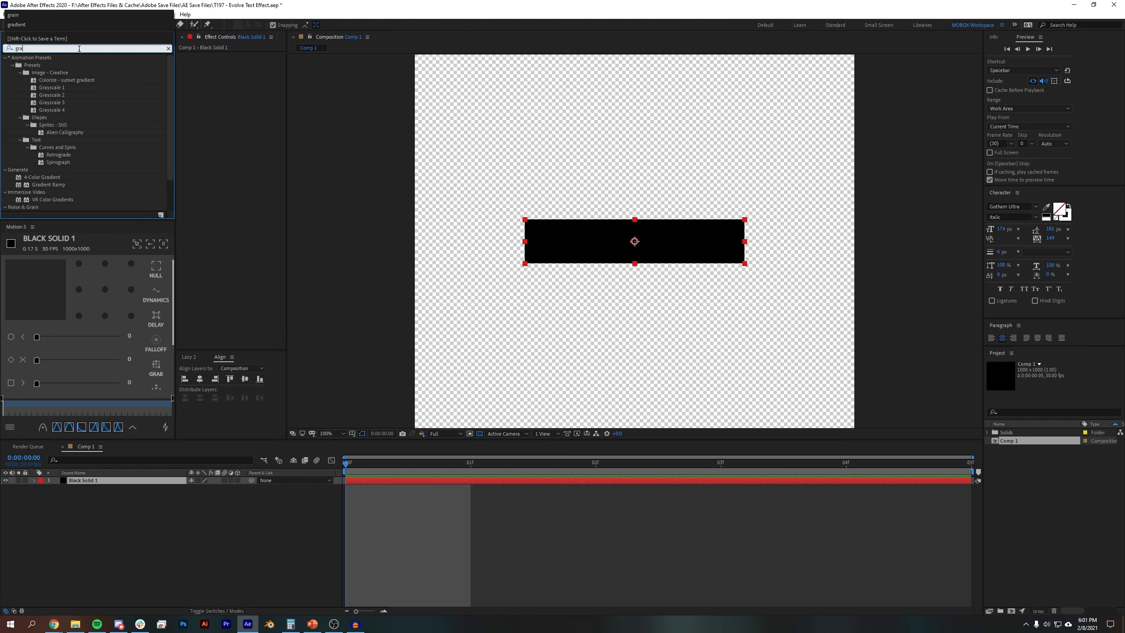
pyautogui.click(49, 67)
pyautogui.moveTo(48, 64); pyautogui.dragTo(638, 241)
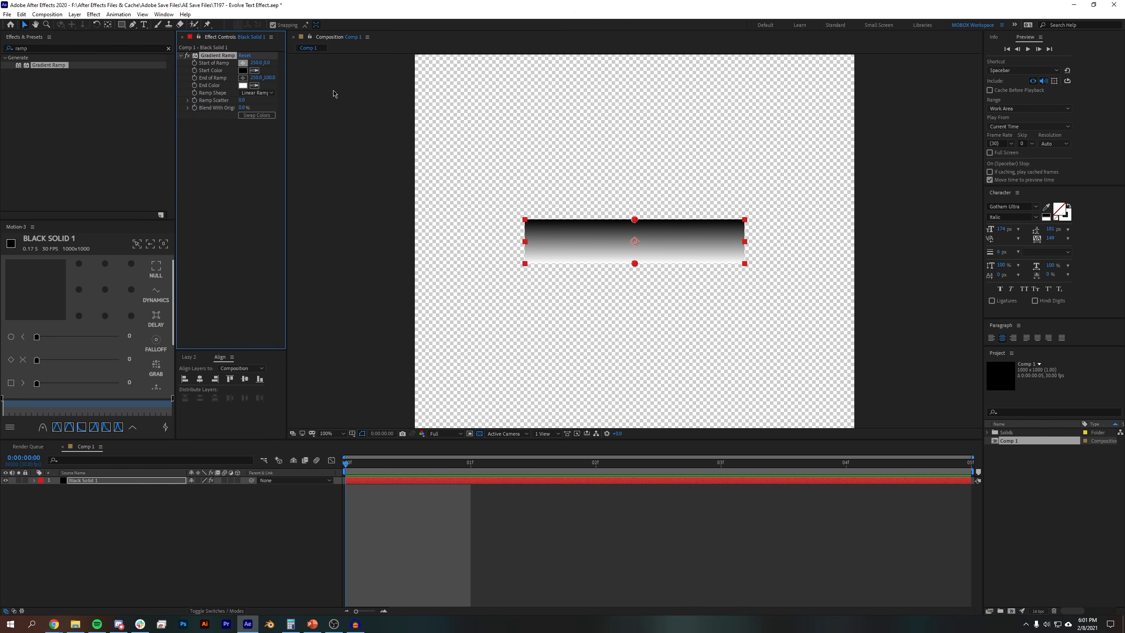
pyautogui.scroll(-1, 624, 129)
pyautogui.scroll(1, 702, 203)
pyautogui.moveTo(701, 200); pyautogui.dragTo(712, 231)
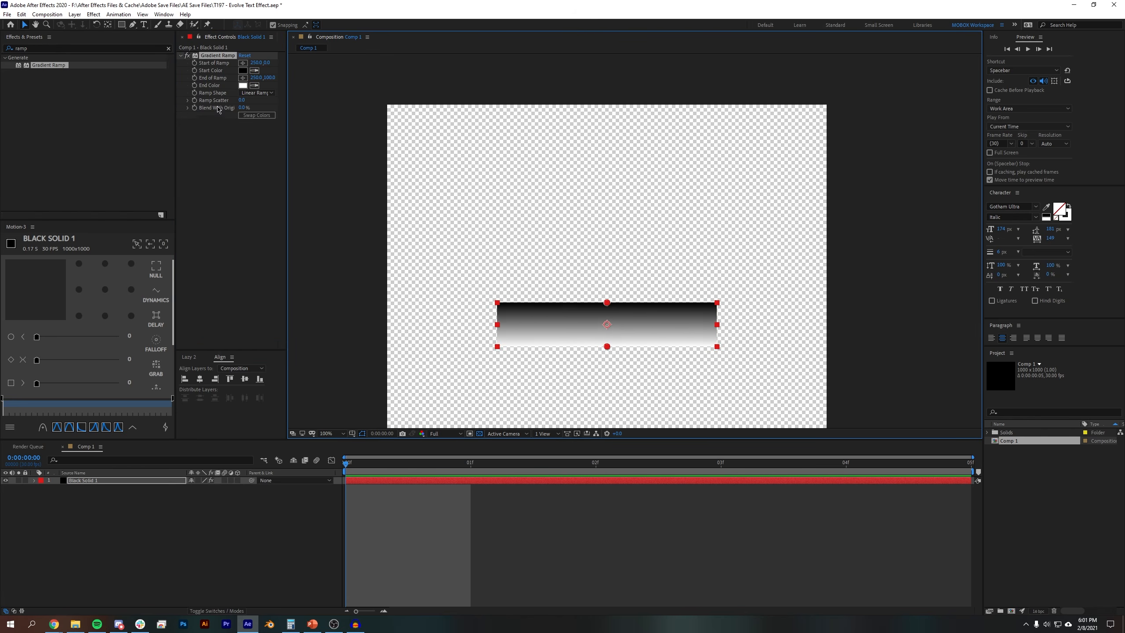
# - Move the gradient's start point to the middle of the solid's right edge, at 500, 50
pyautogui.moveTo(257, 63); pyautogui.dragTo(374, 75)
pyautogui.moveTo(718, 303); pyautogui.dragTo(722, 327)
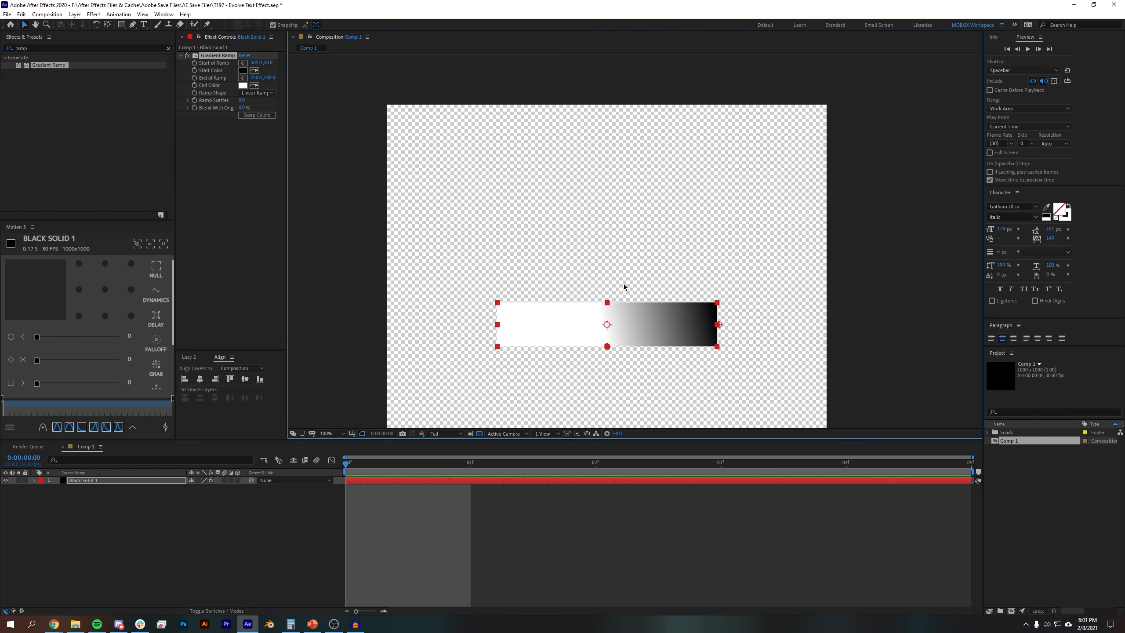
pyautogui.click(263, 61)
pyautogui.press('Tab')
pyautogui.write('50')
pyautogui.press('Return')
# - Move the gradient's end point to the middle of the solid's left edge, at 0, 50
pyautogui.moveTo(607, 347); pyautogui.dragTo(497, 324)
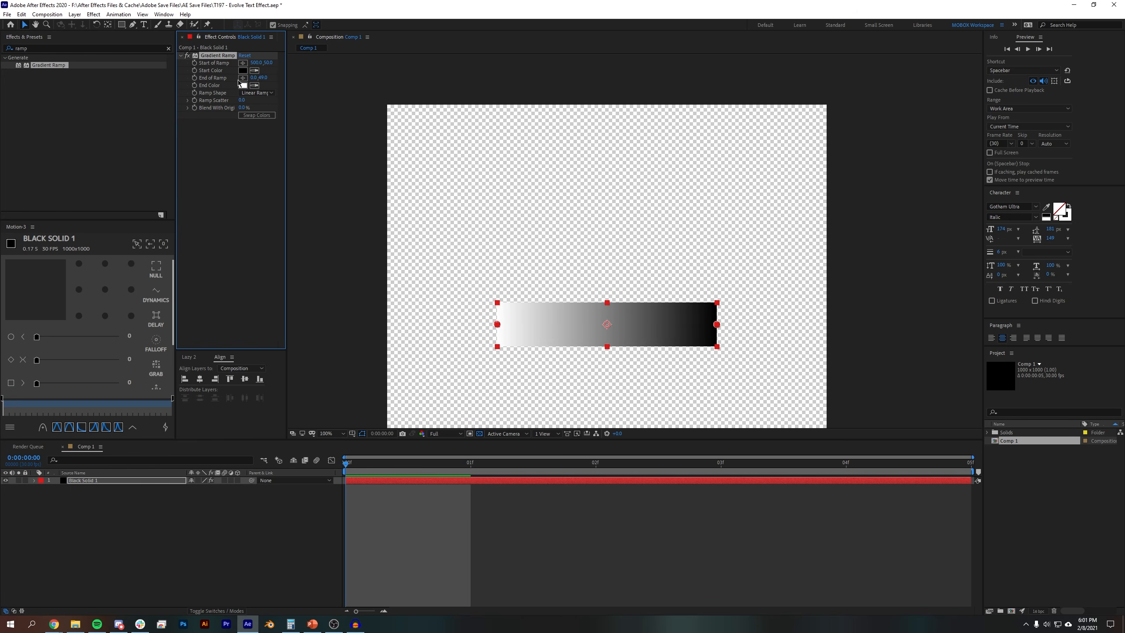
pyautogui.click(267, 77)
pyautogui.write('50')
pyautogui.press('Return')
pyautogui.click(232, 529)
pyautogui.click(573, 316)
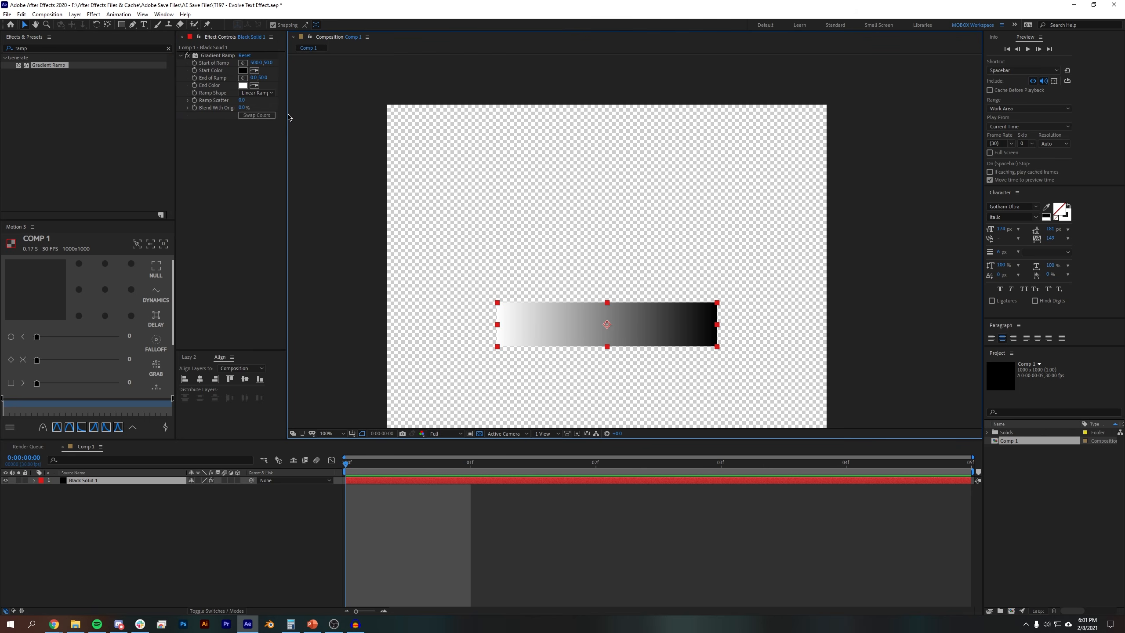
# - Swap the Gradient Ramp's start and end colors so the solid runs from black on the left to white
pyautogui.moveTo(288, 119); pyautogui.dragTo(316, 119)
pyautogui.click(279, 115)
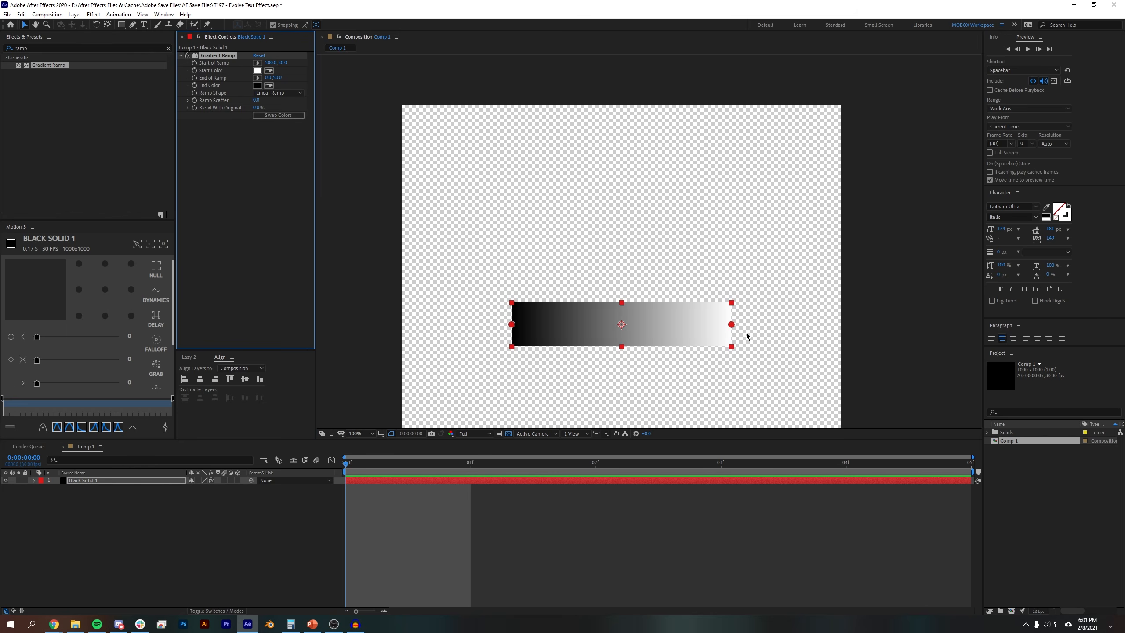
pyautogui.click(325, 467)
# - Find the CC RepeTile effect and apply it to the gradient solid
pyautogui.doubleClick(61, 49)
pyautogui.write('r')
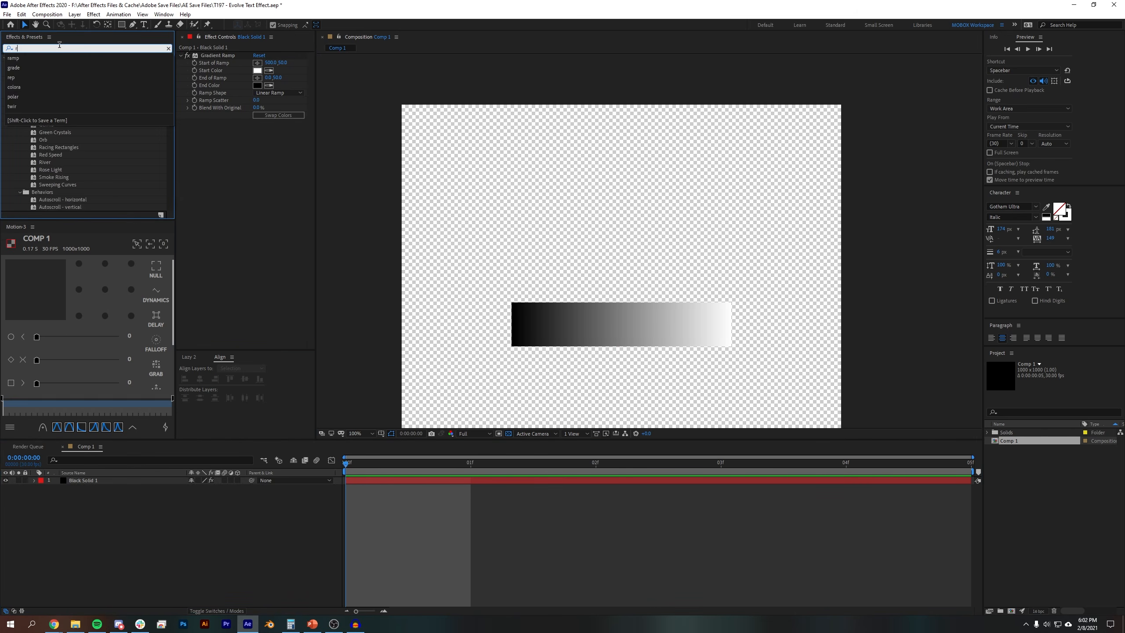
pyautogui.write('ept')
pyautogui.press('BackSpace')
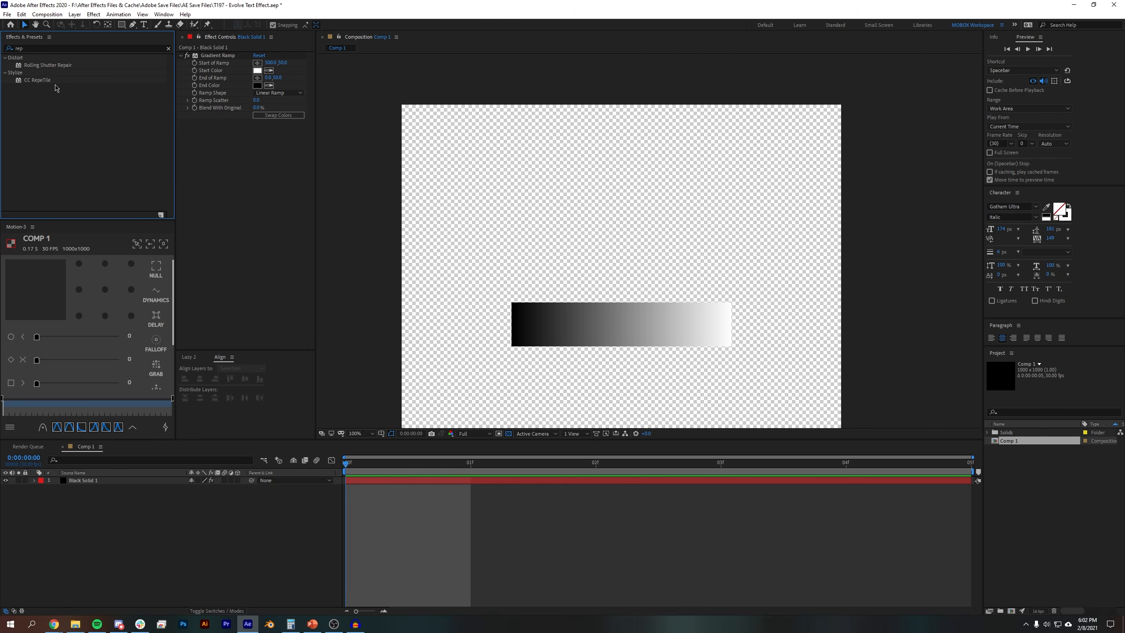
pyautogui.moveTo(49, 83); pyautogui.dragTo(542, 304)
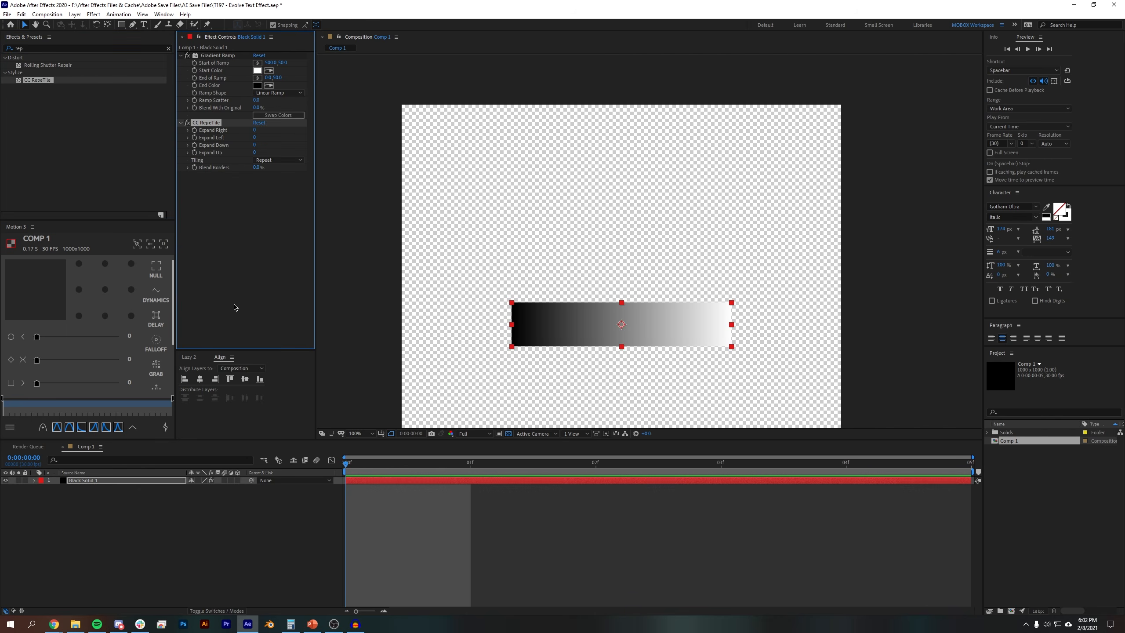
# - Increase CC RepeTile's Expand Right and Expand Left so the gradient repeats past both sides of the composition
pyautogui.moveTo(255, 129); pyautogui.dragTo(982, 141)
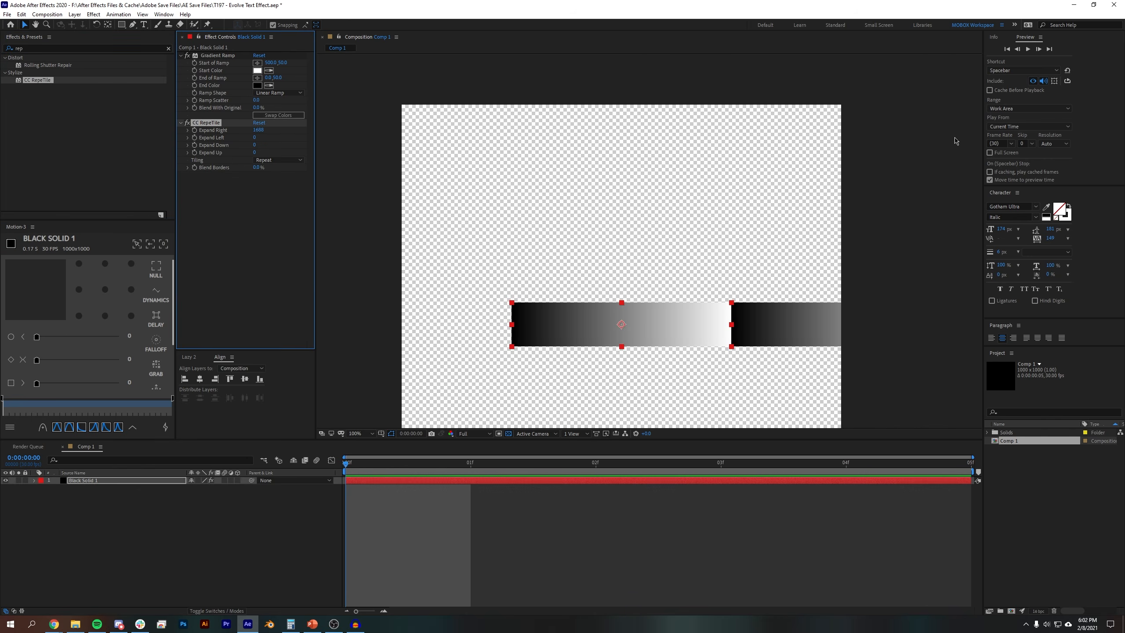
pyautogui.moveTo(255, 137); pyautogui.dragTo(1062, 141)
pyautogui.scroll(-1, 616, 334)
pyautogui.moveTo(629, 273); pyautogui.dragTo(621, 246)
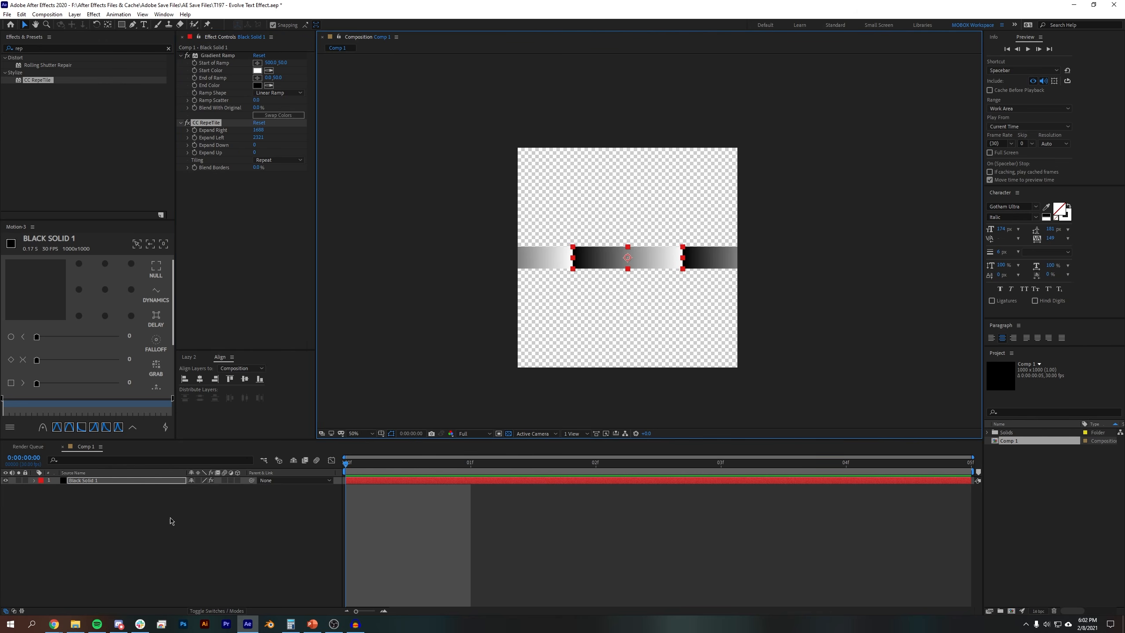
# - Move the gradient strip to the top of the composition, with its vertical position set to 50
pyautogui.press('p')
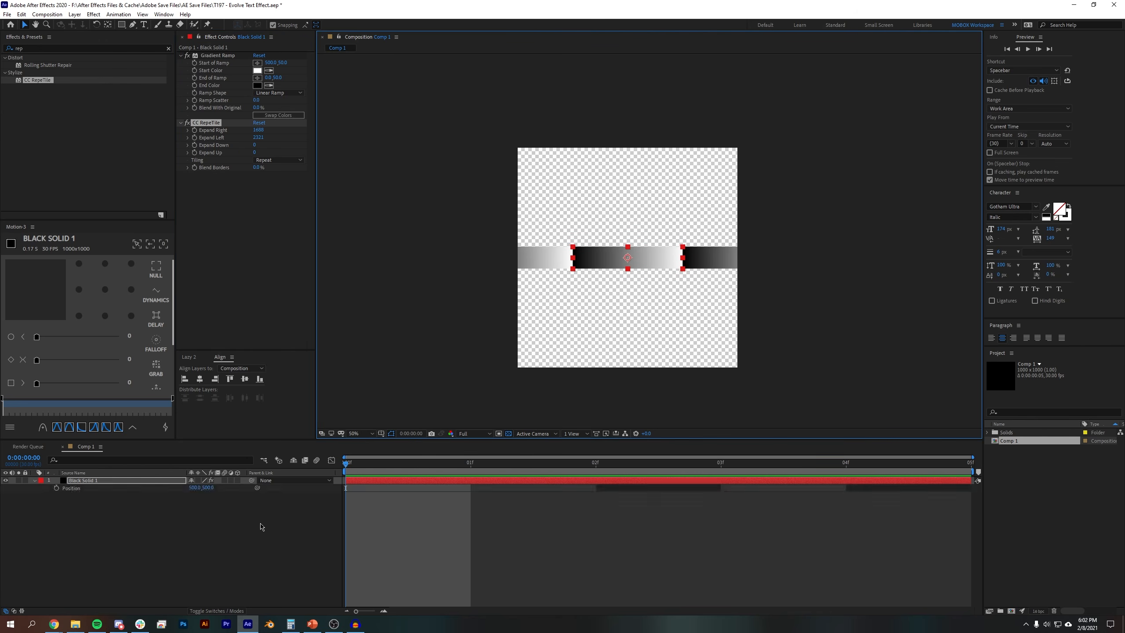
pyautogui.click(192, 550)
pyautogui.click(688, 256)
pyautogui.moveTo(640, 260); pyautogui.dragTo(633, 162)
pyautogui.click(205, 488)
pyautogui.write('50')
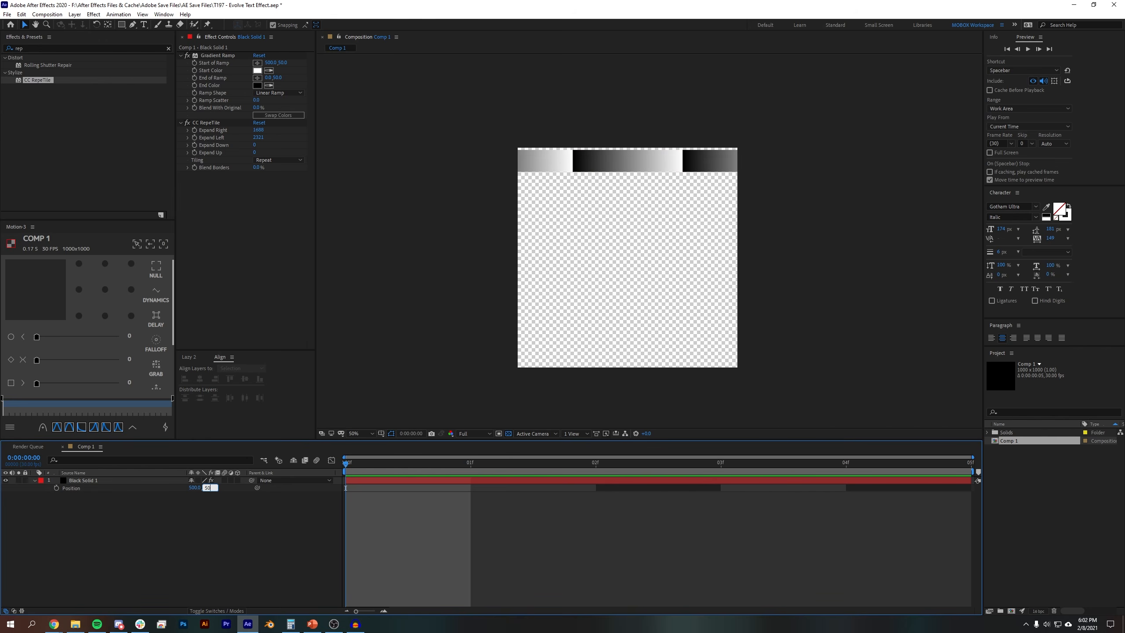
pyautogui.press('Return')
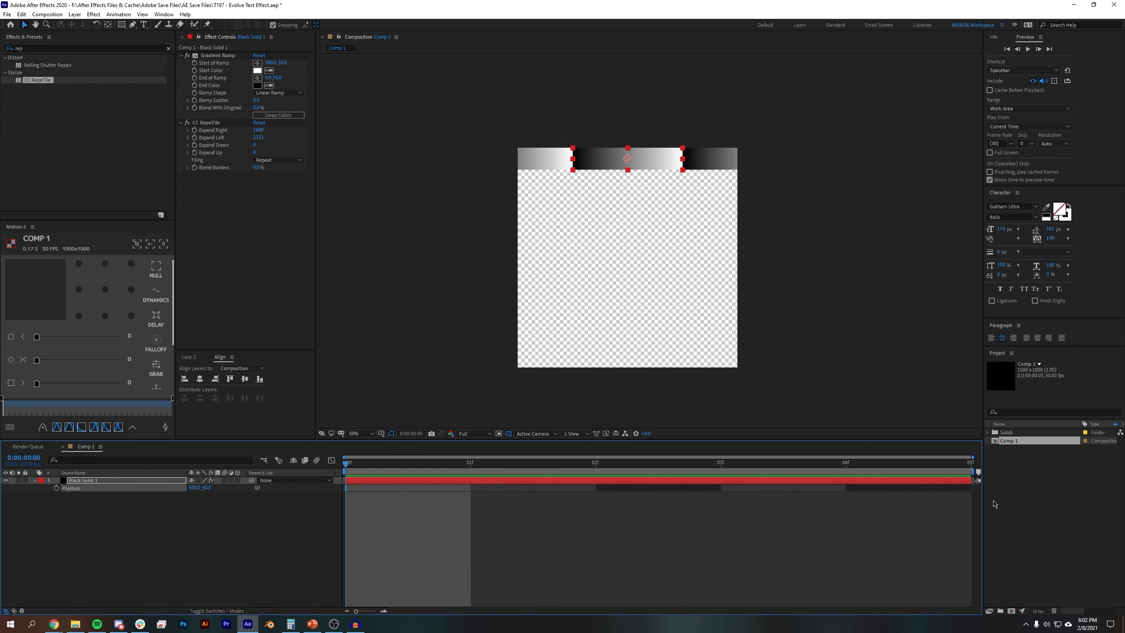
# - Set the composition's duration to 5 seconds
pyautogui.click(52, 14)
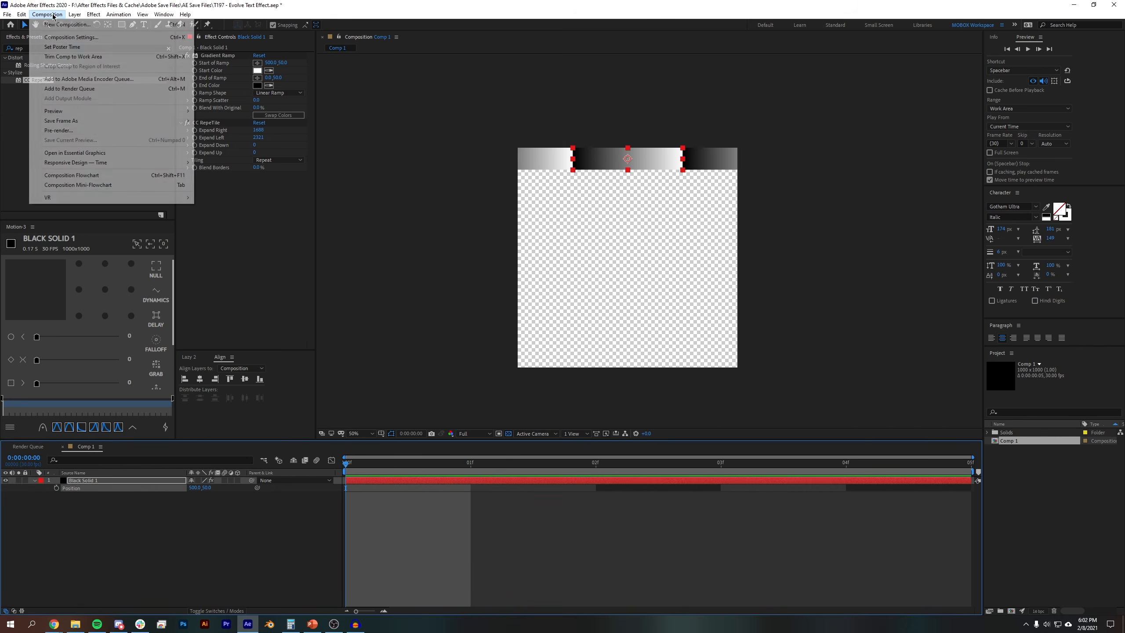
pyautogui.click(70, 38)
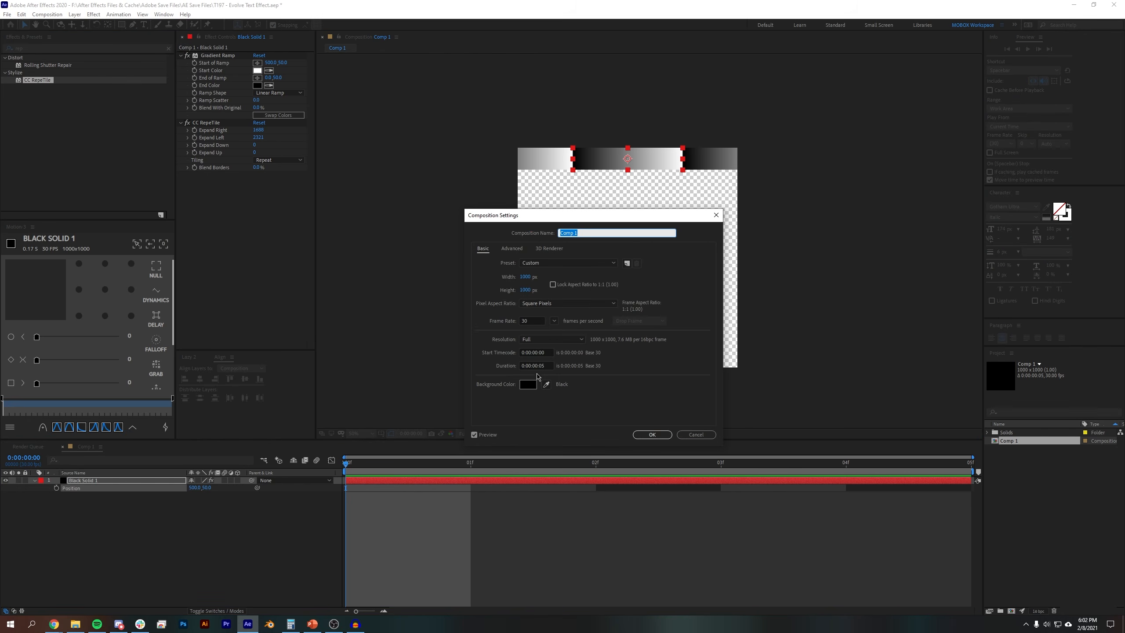
pyautogui.click(535, 364)
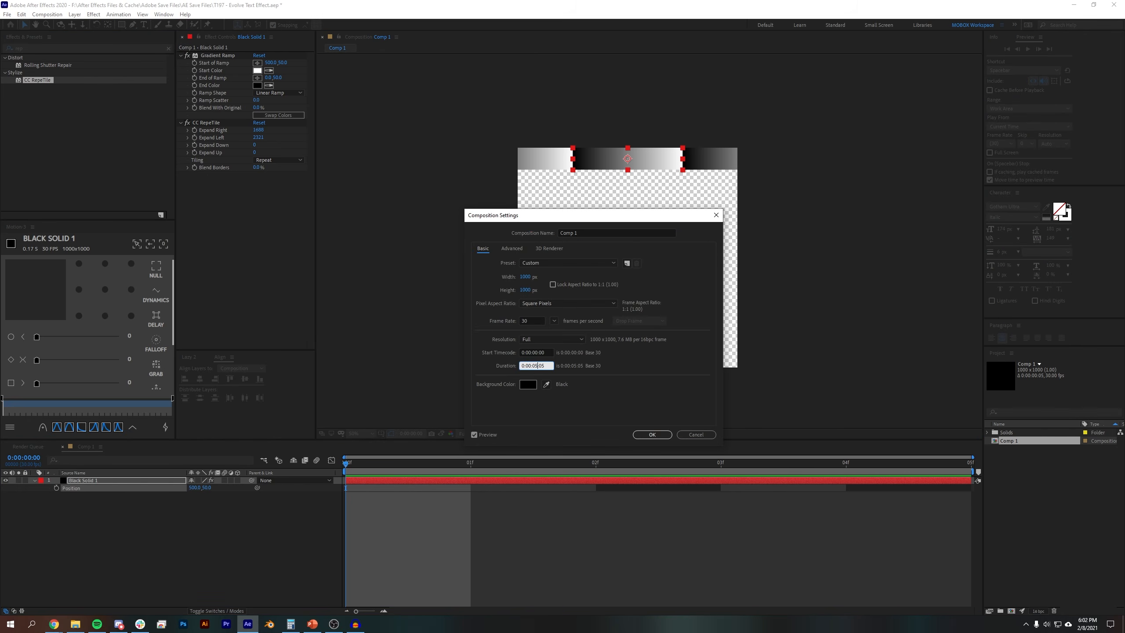
pyautogui.press('Return')
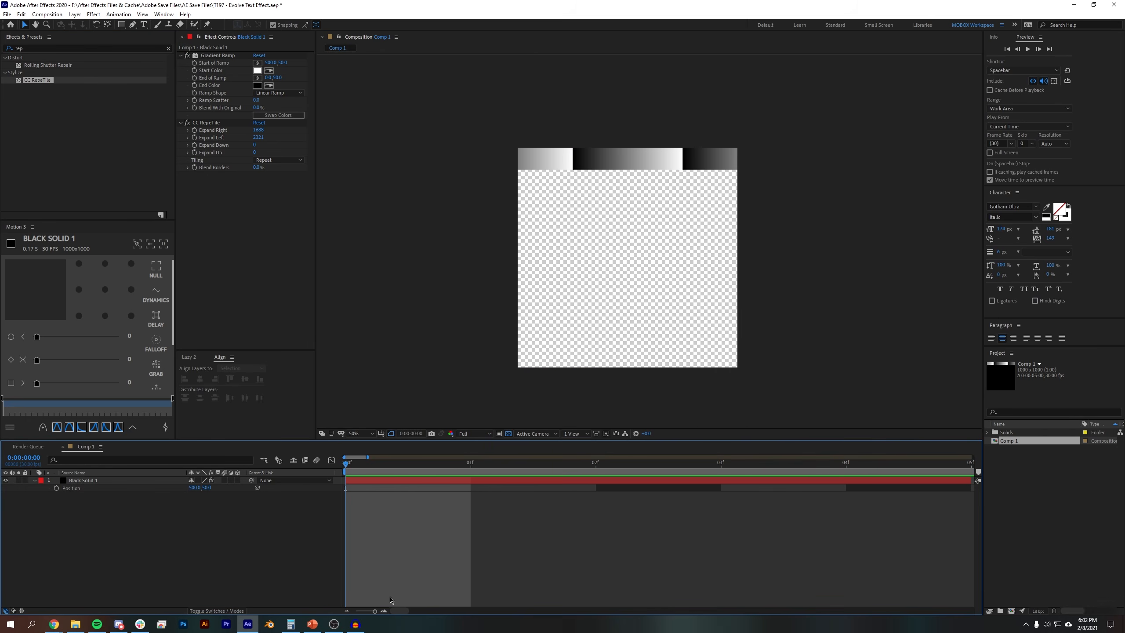
# - Show the whole timeline and extend the gradient solid's layer to the end of the composition
pyautogui.click(348, 614)
pyautogui.click(348, 612)
pyautogui.moveTo(366, 480); pyautogui.dragTo(1015, 515)
pyautogui.click(582, 213)
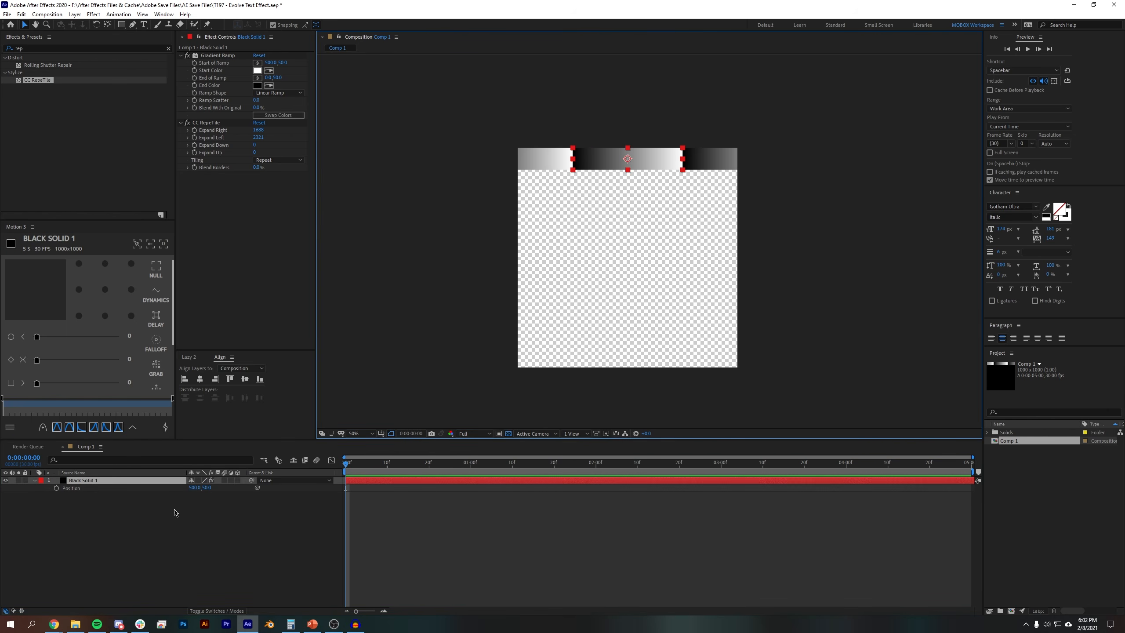
# - Add a Position keyframe to the gradient solid at 4 seconds
pyautogui.press('p')
pyautogui.press('p')
pyautogui.moveTo(357, 462); pyautogui.dragTo(846, 463)
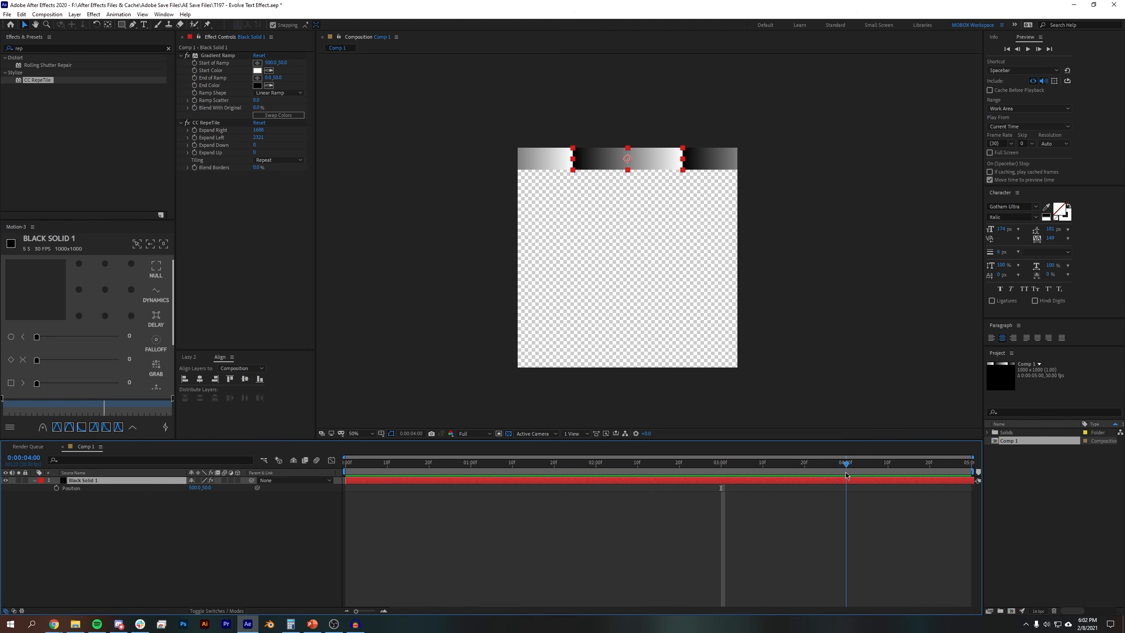
pyautogui.click(56, 488)
# - Keyframe the solid's horizontal position at 0 on the first frame, and preview the movement
pyautogui.moveTo(459, 462); pyautogui.dragTo(345, 462)
pyautogui.moveTo(629, 161); pyautogui.dragTo(517, 160)
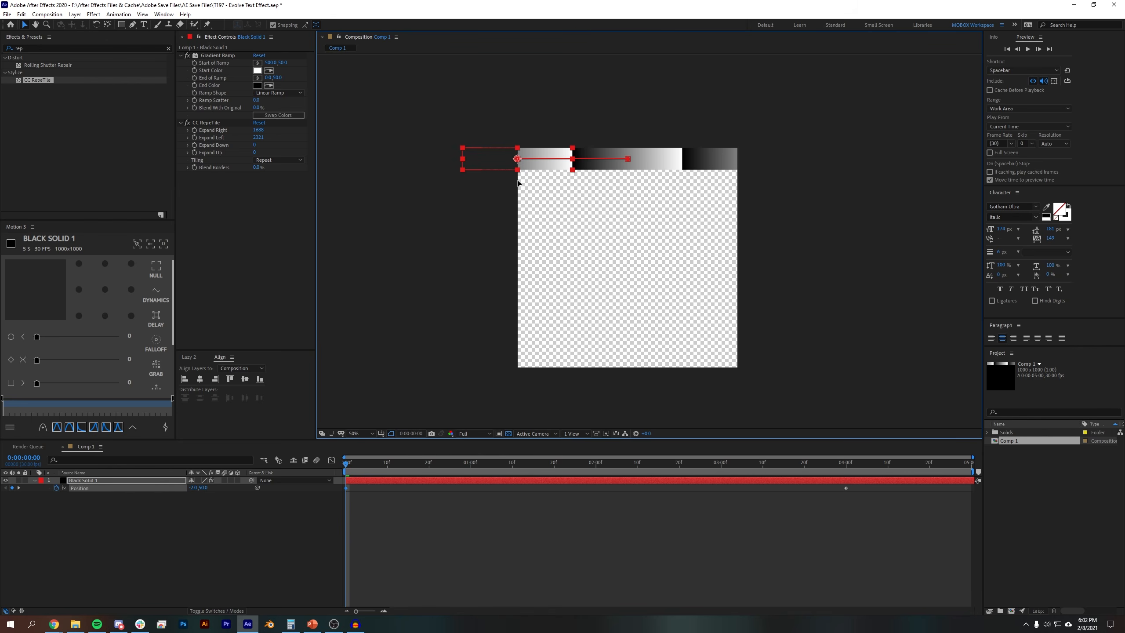
pyautogui.click(193, 488)
pyautogui.write('0')
pyautogui.press('Return')
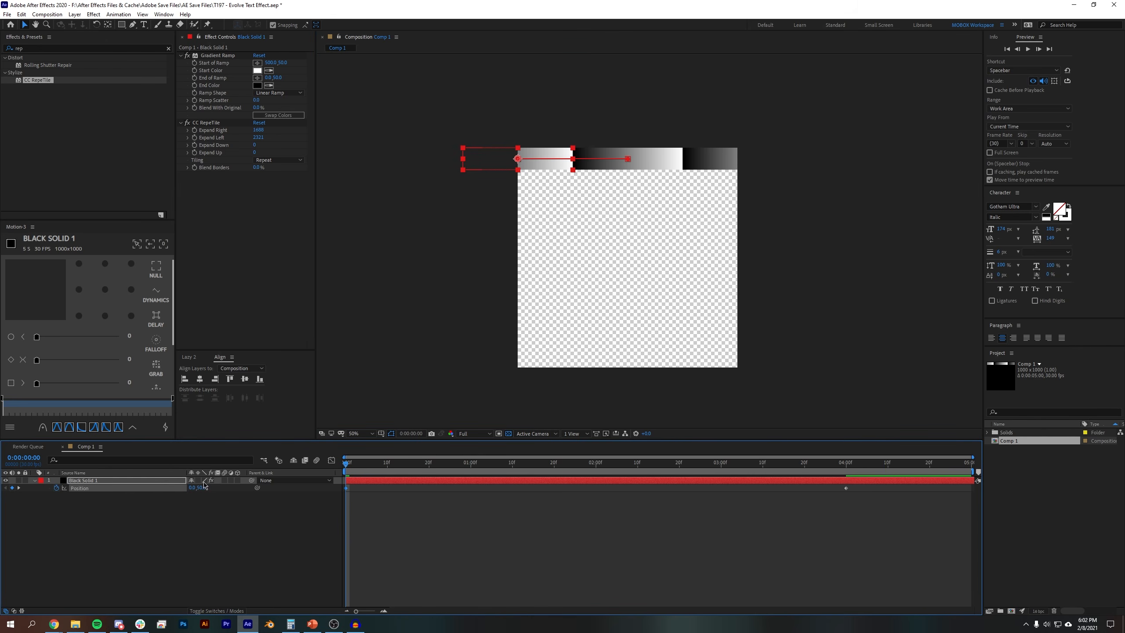
pyautogui.click(598, 596)
pyautogui.press('space')
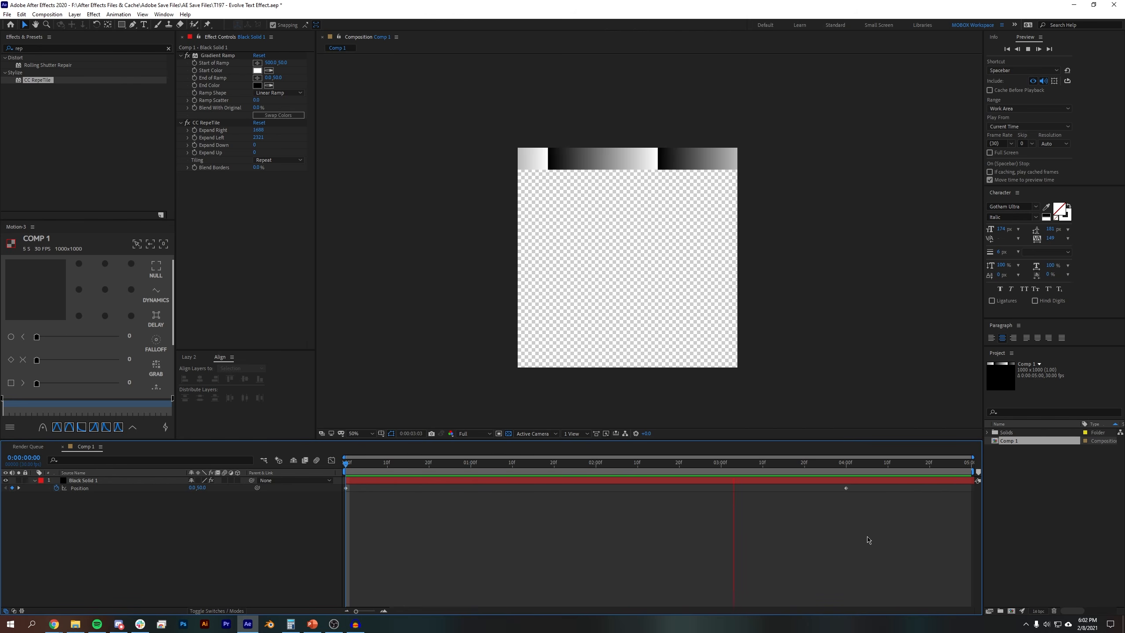
pyautogui.press('space')
# - Add the expression loopOut("continue") to the solid's Position and return to the first frame
pyautogui.click(35, 488)
pyautogui.keyDown('alt'); pyautogui.click(57, 488); pyautogui.keyUp('alt')
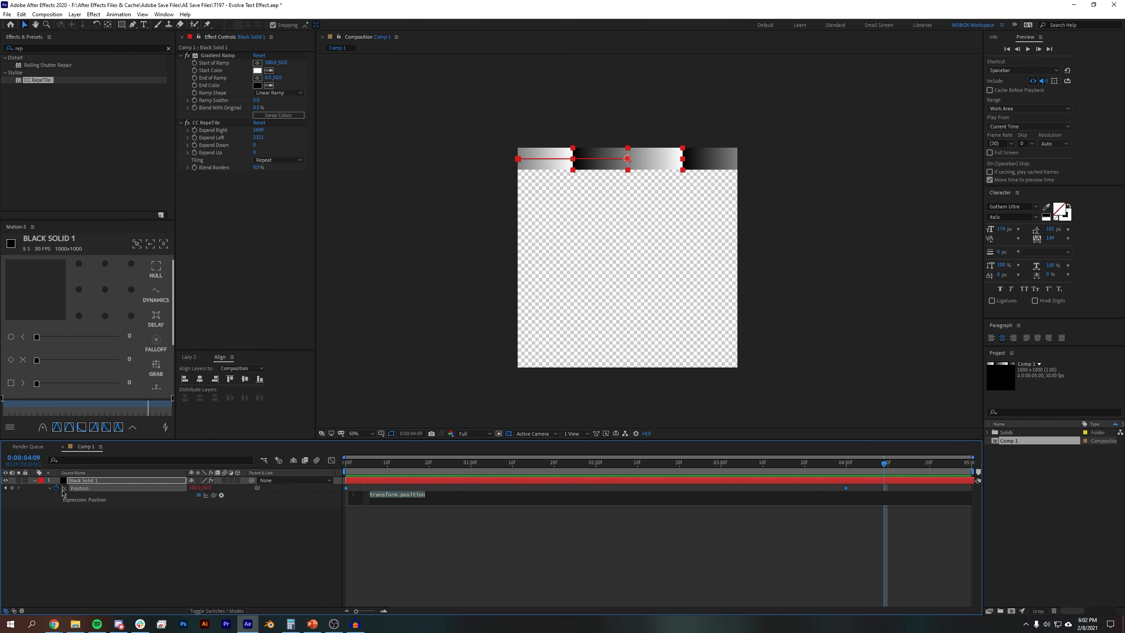
pyautogui.write('loopOut(c')
pyautogui.press('BackSpace')
pyautogui.write("'c")
pyautogui.press('BackSpace')
pyautogui.press('BackSpace')
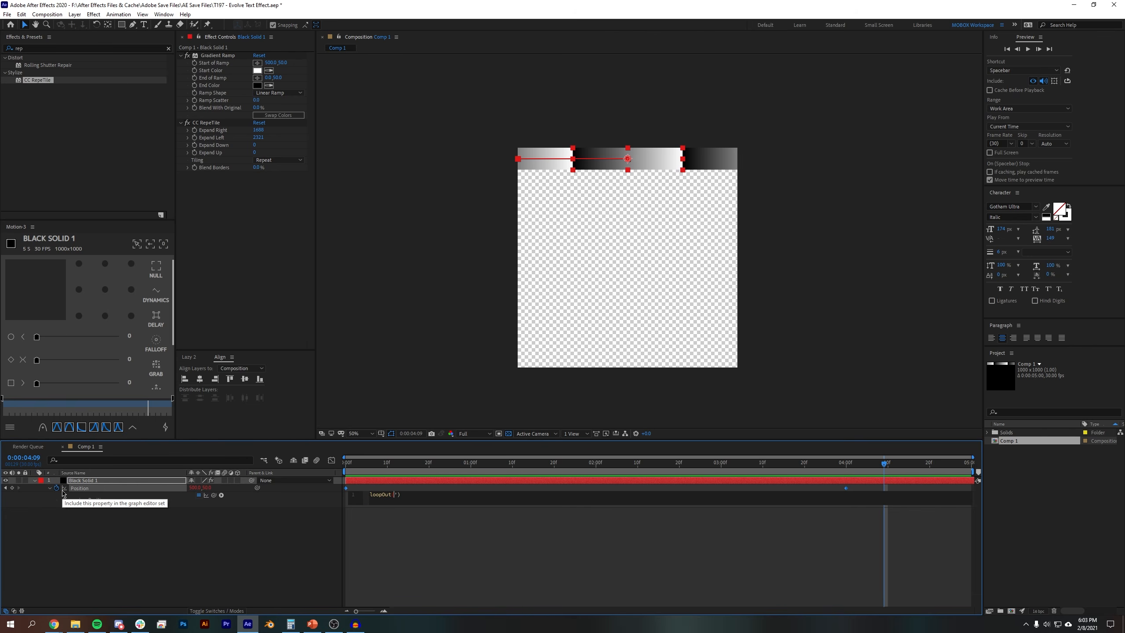
pyautogui.write('"continue')
pyautogui.click(501, 571)
pyautogui.moveTo(400, 465); pyautogui.dragTo(135, 525)
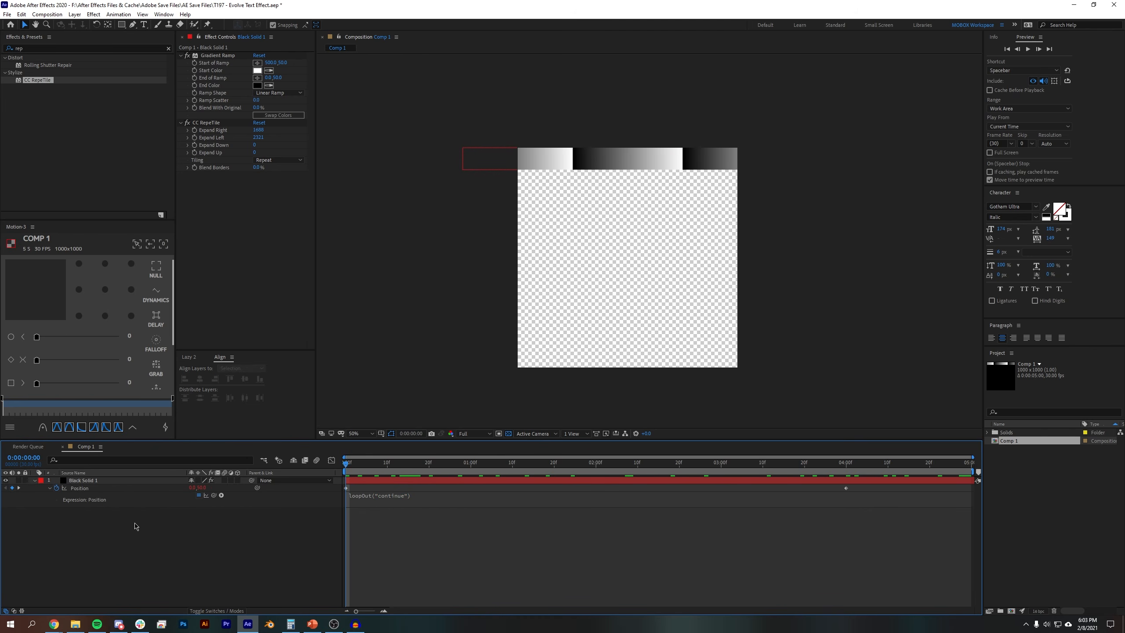
# - Rename the gradient solid's layer to Master
pyautogui.click(94, 481)
pyautogui.press('Return')
pyautogui.write('Ma')
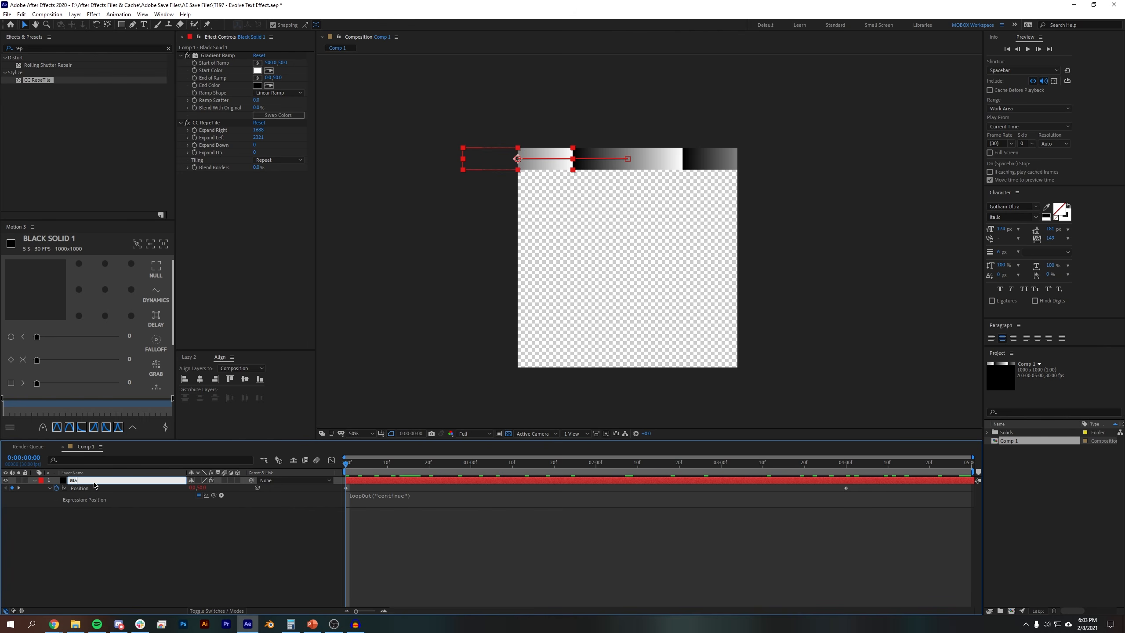
pyautogui.write('ster')
pyautogui.press('Return')
# - Duplicate the Master layer, place the copy beneath it in the layer stack, and rename the copy Slave
pyautogui.hotkey('ctrl', 'd')
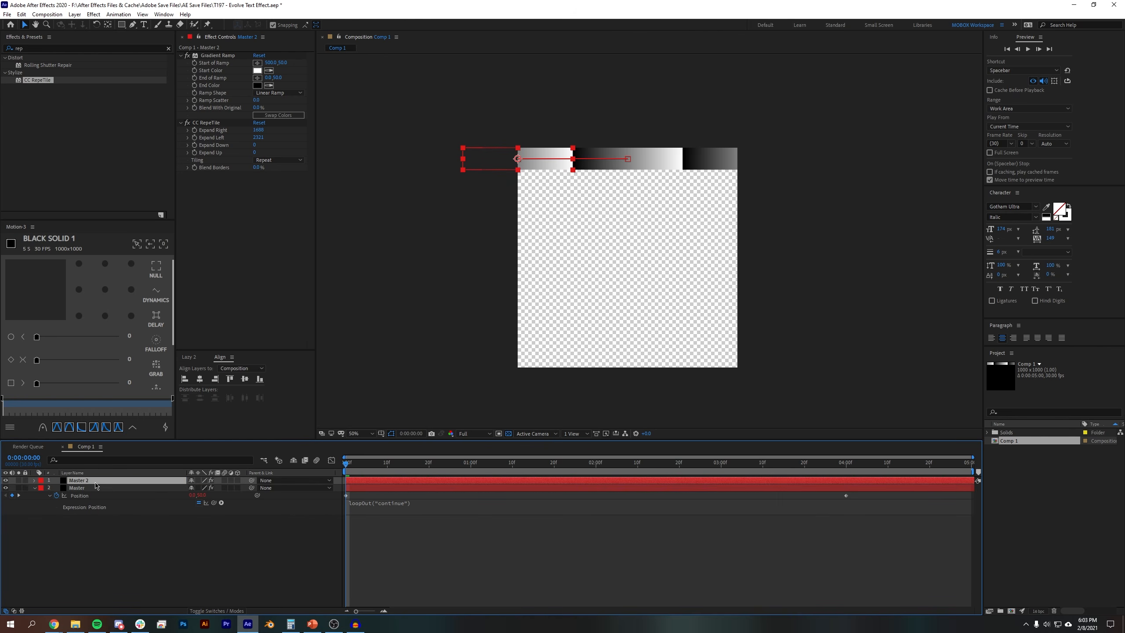
pyautogui.moveTo(95, 483); pyautogui.dragTo(94, 509)
pyautogui.press('Return')
pyautogui.write('Sla')
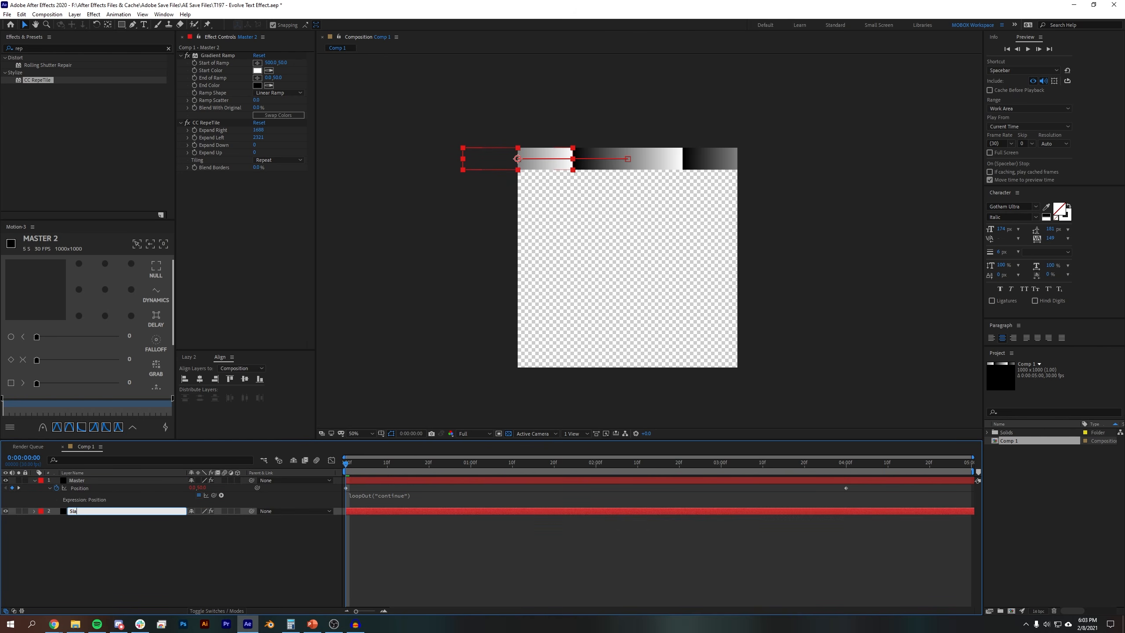
pyautogui.write('ve')
pyautogui.press('Return')
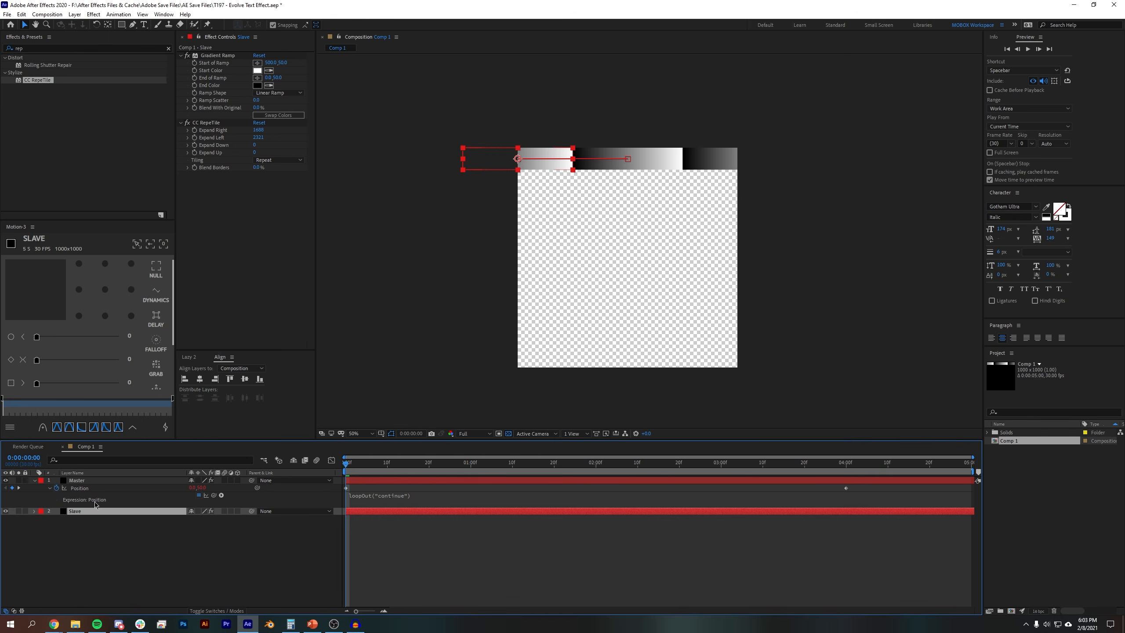
# - Reveal the Slave layer's Position, remove both of its keyframes, and enable an expression on it
pyautogui.press('p')
pyautogui.keyDown('alt'); pyautogui.click(56, 519); pyautogui.keyUp('alt')
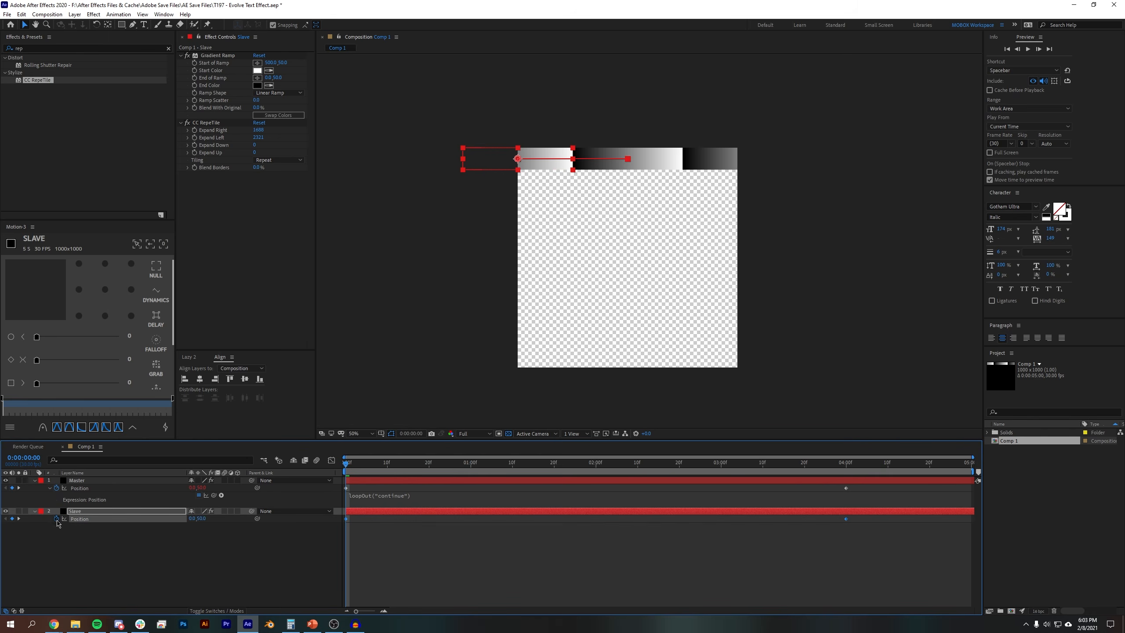
pyautogui.click(389, 554)
pyautogui.moveTo(870, 574); pyautogui.dragTo(332, 513)
pyautogui.press('Delete')
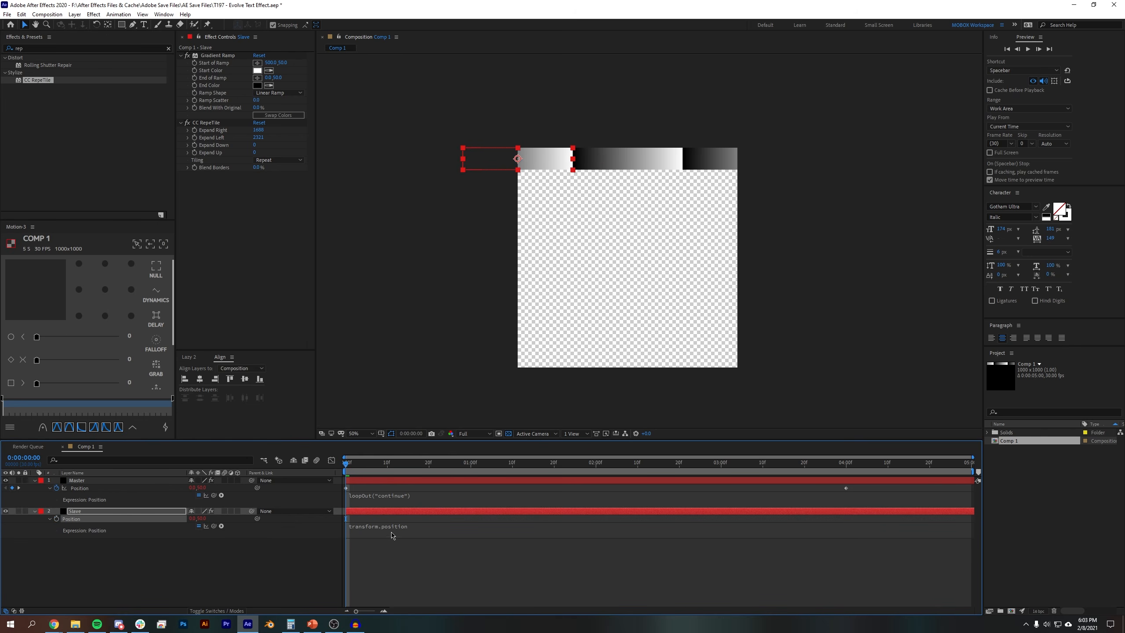
# - Set the Slave layer's Position expression to thisComp.layer(index-1).position.valueAtTime(time-1) + [0, 100]
pyautogui.click(392, 536)
pyautogui.write('thisComp.layer(')
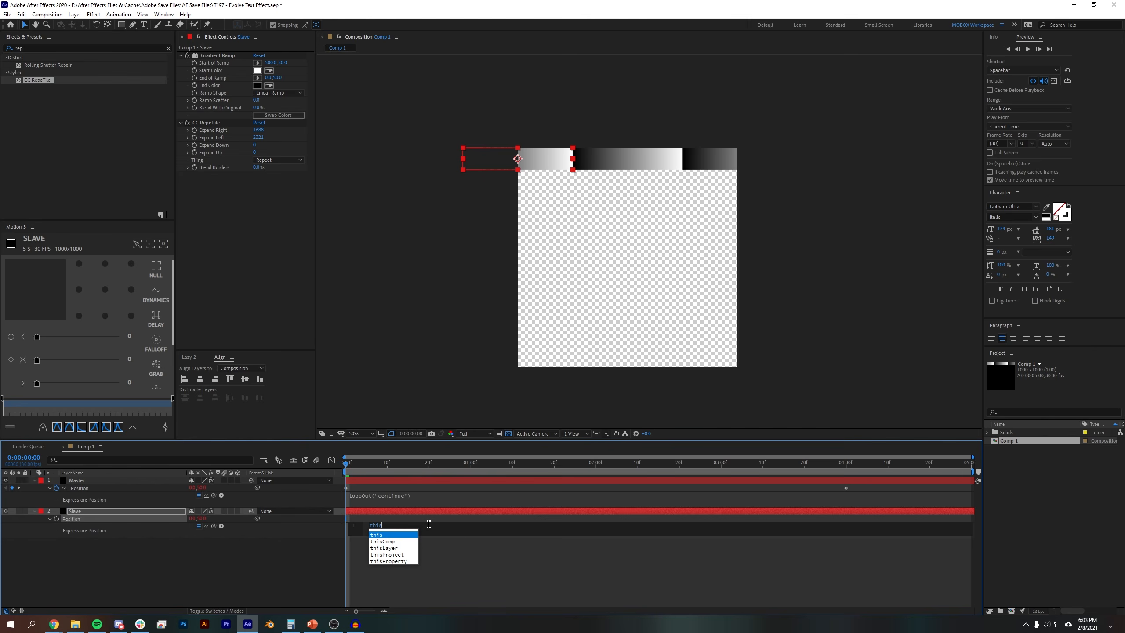
pyautogui.write('index-1)')
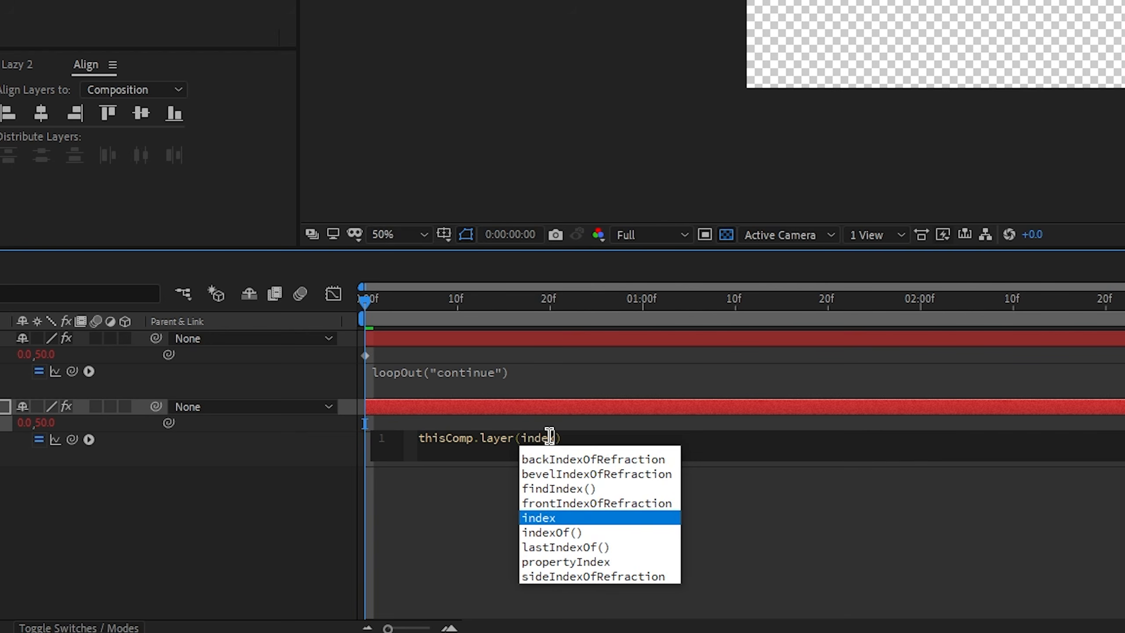
pyautogui.write('.position')
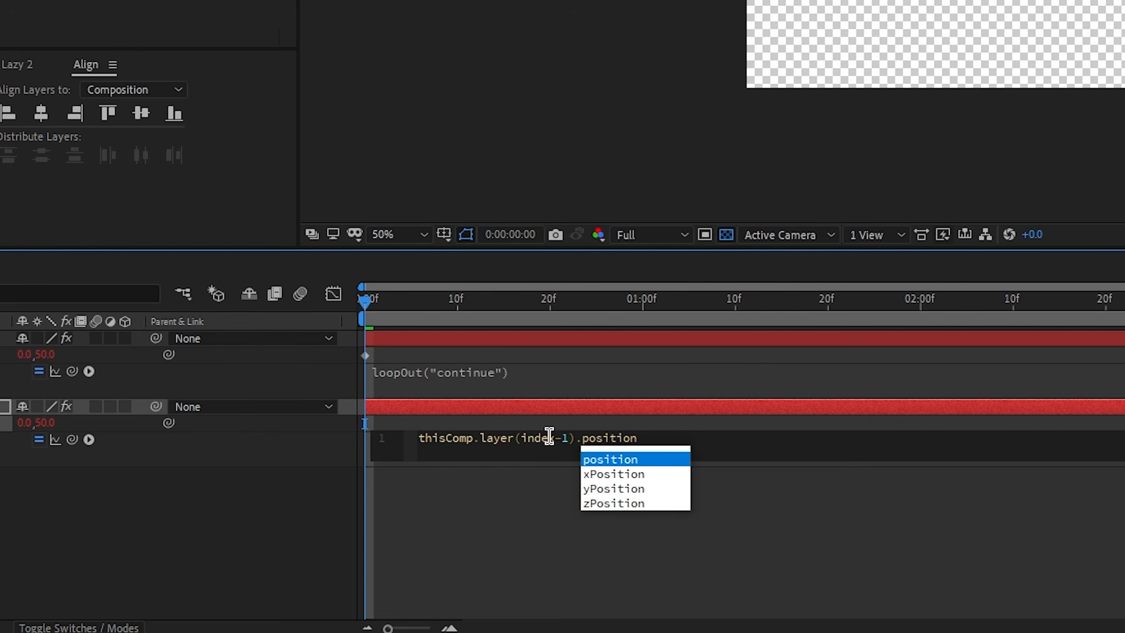
pyautogui.write('.valueAt')
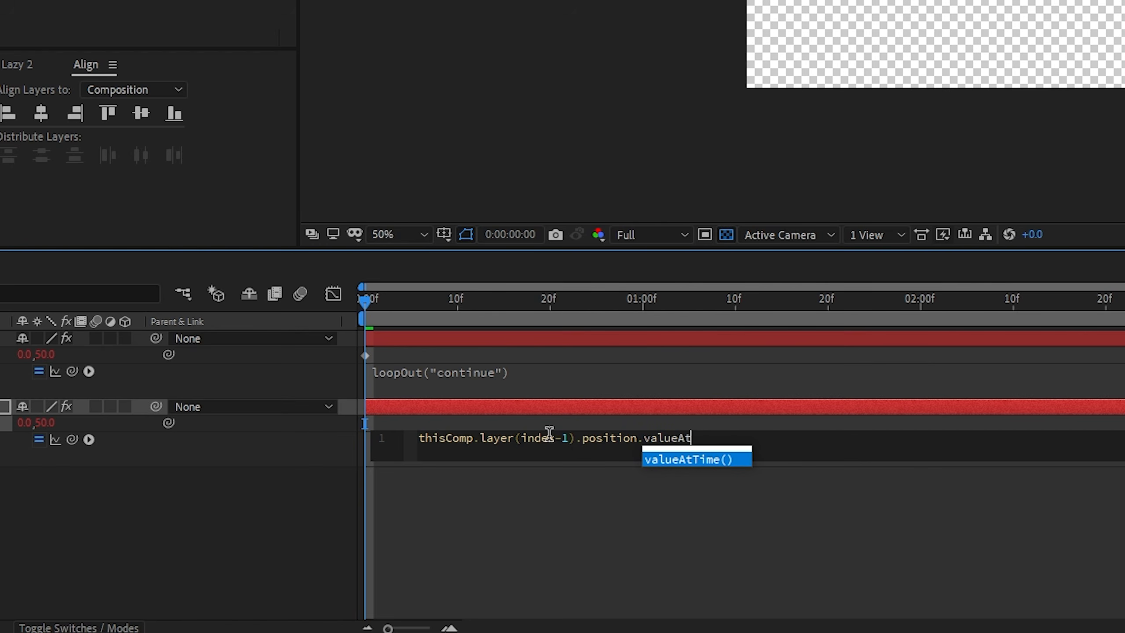
pyautogui.write('Time(time-1) ')
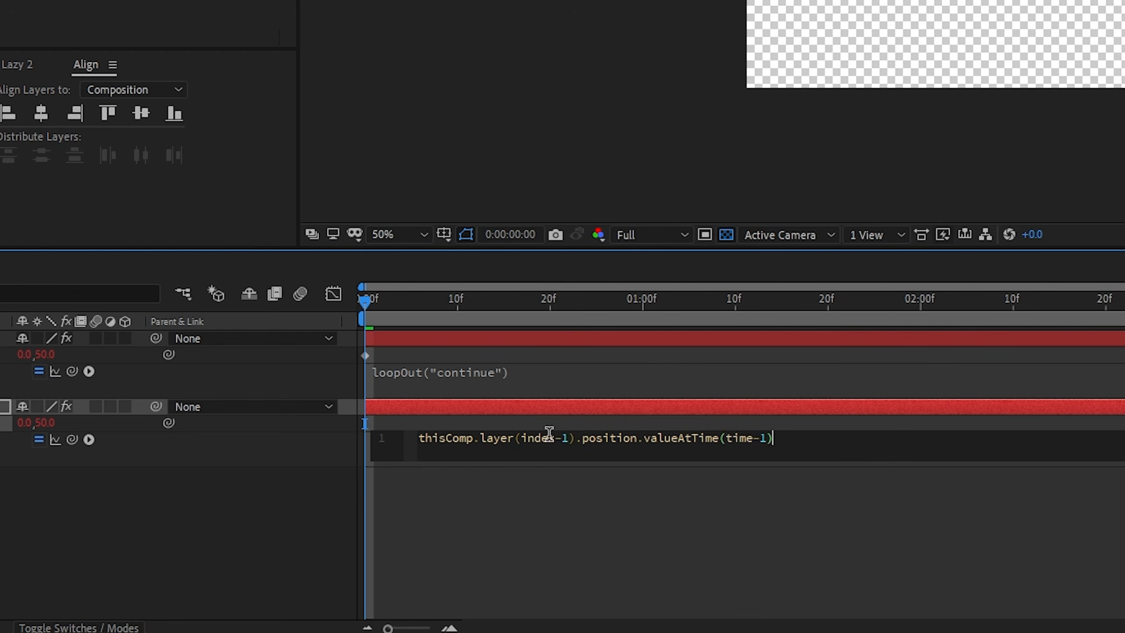
pyautogui.write('+ [0, 100')
pyautogui.click(398, 496)
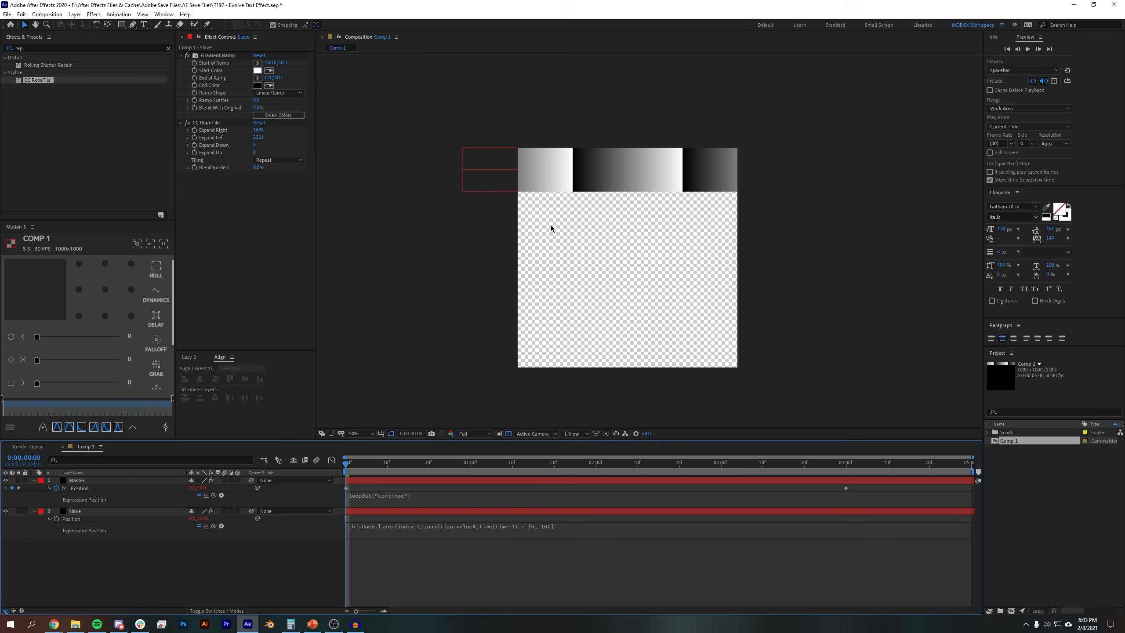
# - Examine how the Slave strip follows the Master strip by scrubbing through the timeline to 3 seconds 5 frames
pyautogui.scroll(1, 551, 226)
pyautogui.moveTo(583, 209); pyautogui.dragTo(628, 282)
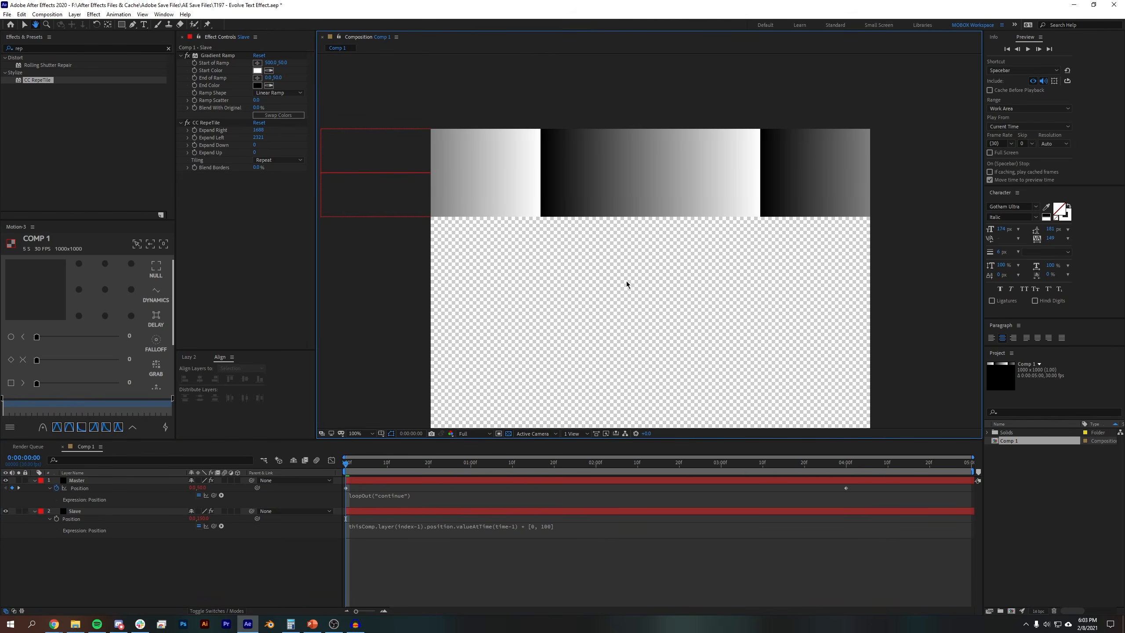
pyautogui.click(556, 543)
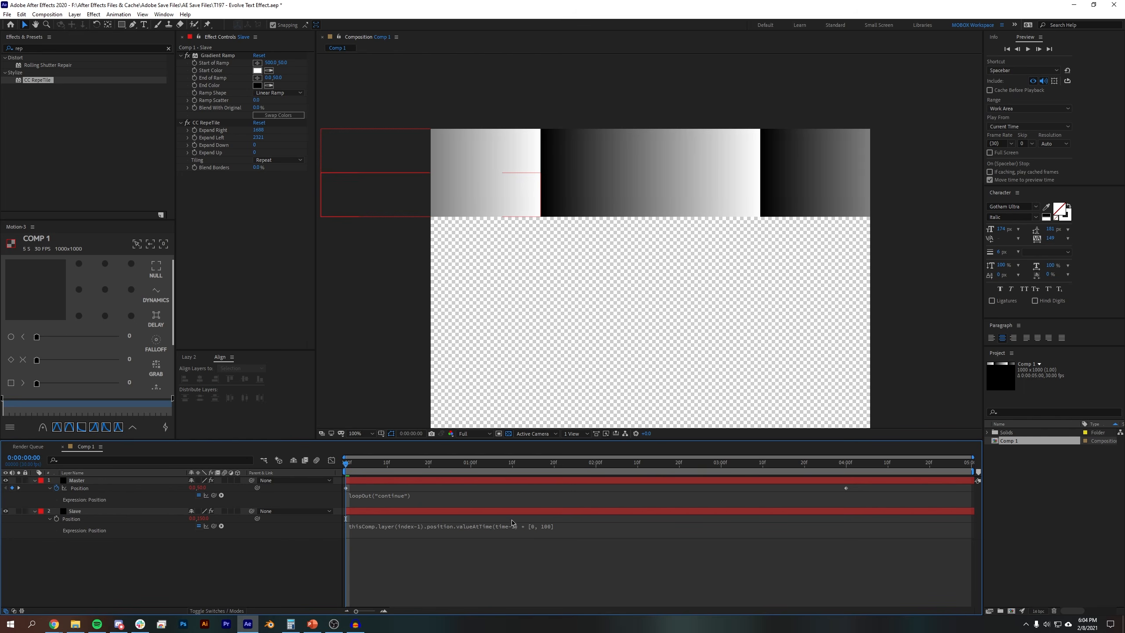
pyautogui.press('space')
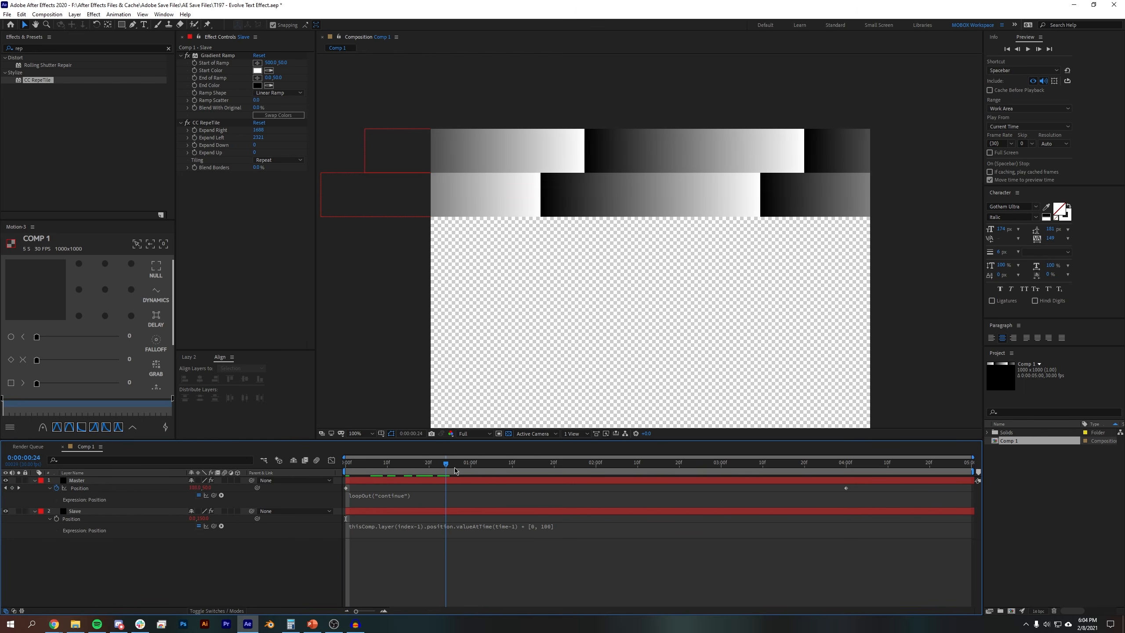
pyautogui.moveTo(516, 485); pyautogui.dragTo(742, 464)
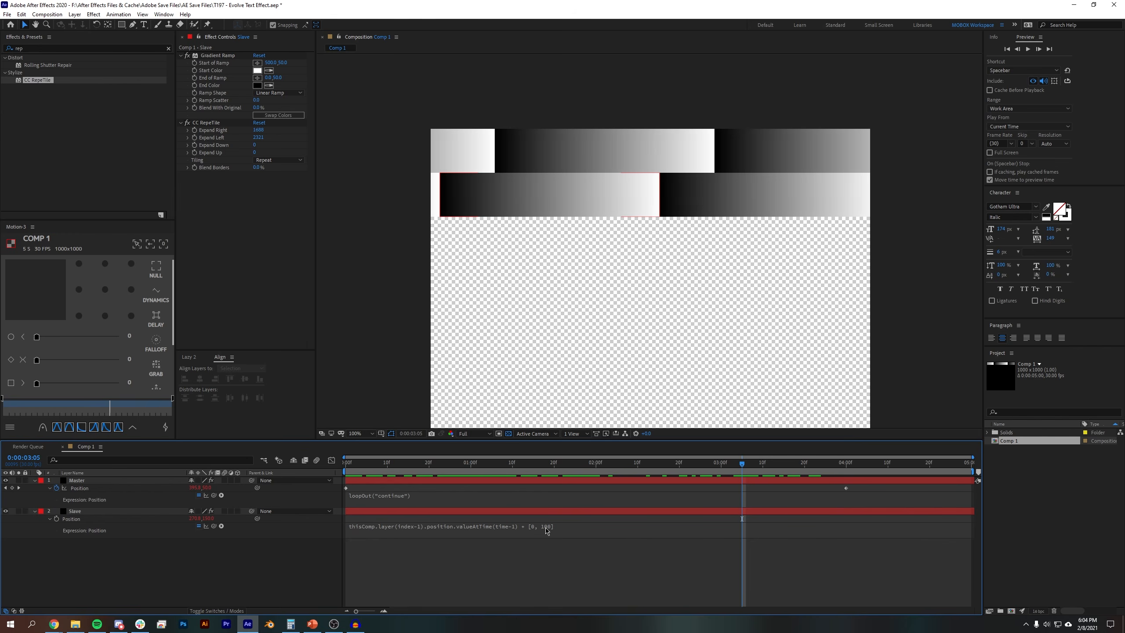
pyautogui.scroll(-2, 645, 233)
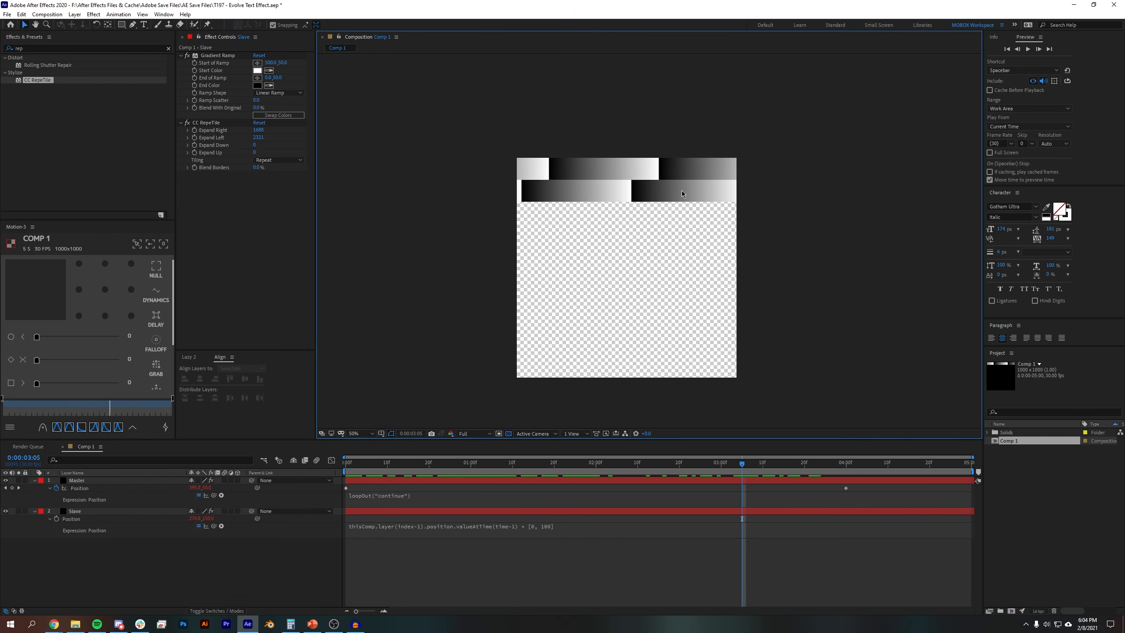
pyautogui.click(626, 170)
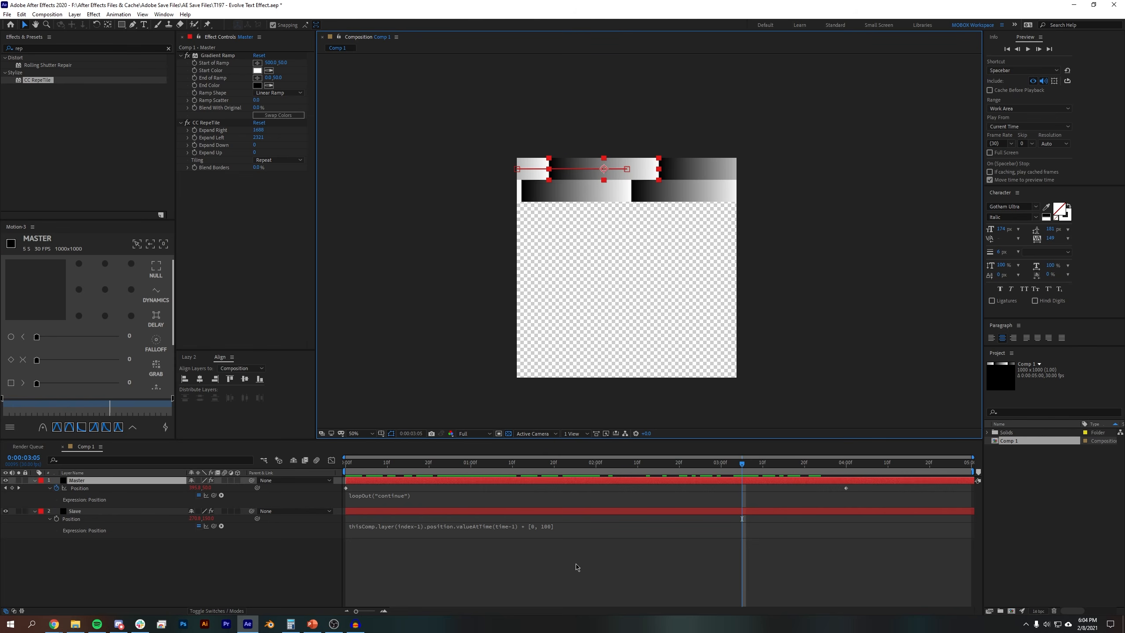
# - Duplicate the Slave layer eight times to fill the composition's height with gradient strips, and collapse the Master layer's properties
pyautogui.click(84, 512)
pyautogui.press(',')
pyautogui.hotkey('ctrl', 'd')
pyautogui.hotkey('ctrl', 'd')
pyautogui.hotkey('ctrl', 'd')
pyautogui.hotkey('ctrl', 'd')
pyautogui.hotkey('ctrl', 'd')
pyautogui.hotkey('ctrl', 'd')
pyautogui.press('.')
pyautogui.hotkey('ctrl', 'd')
pyautogui.hotkey('ctrl', 'd')
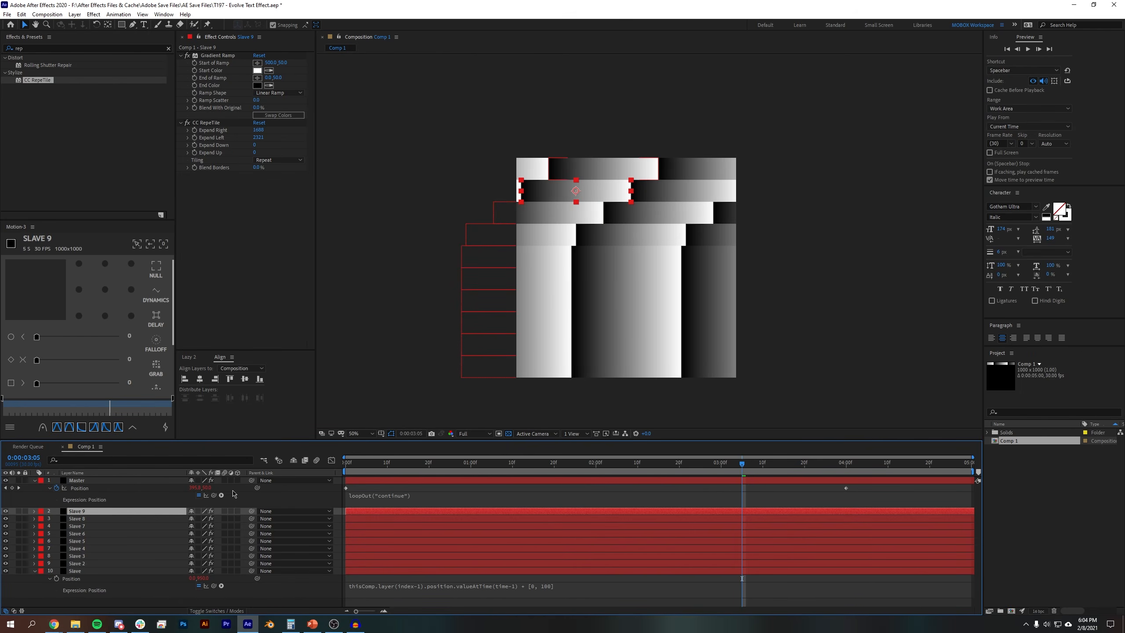
pyautogui.click(36, 480)
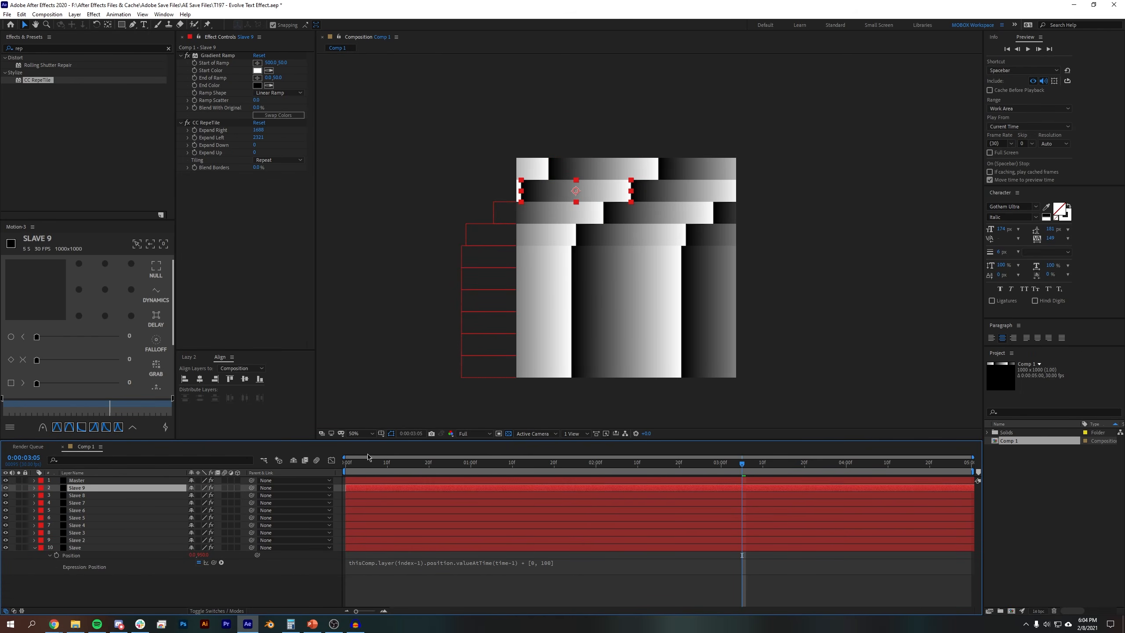
# - Shift all ten strip layers earlier so every strip is staggered on the first frame, and extend them to the composition's end
pyautogui.press('space')
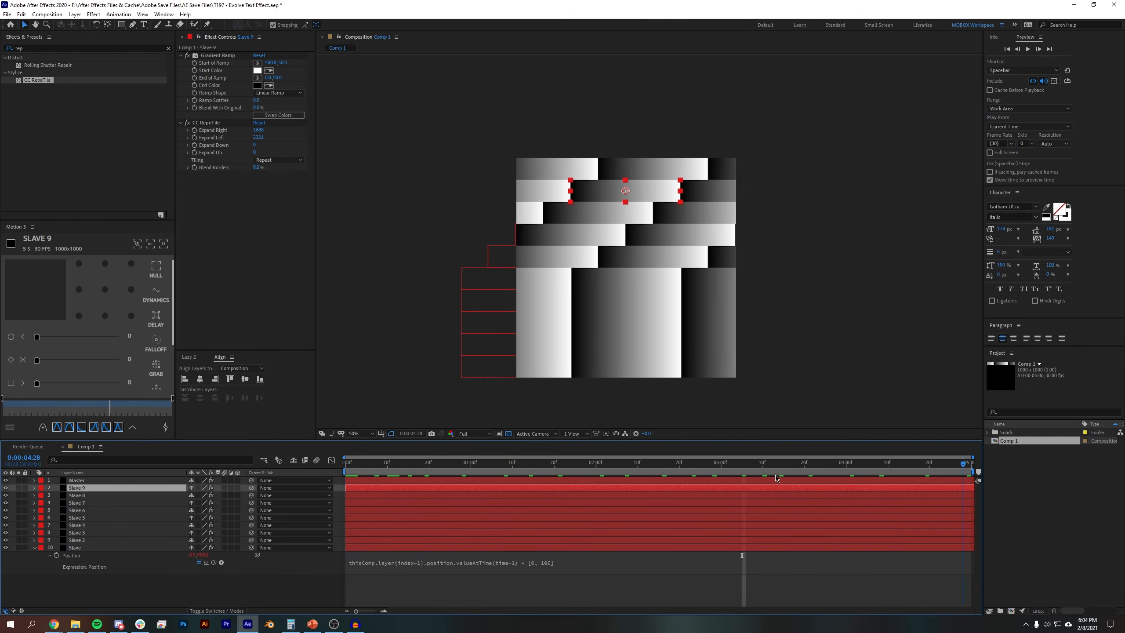
pyautogui.keyDown('shift'); pyautogui.click(797, 550); pyautogui.keyUp('shift')
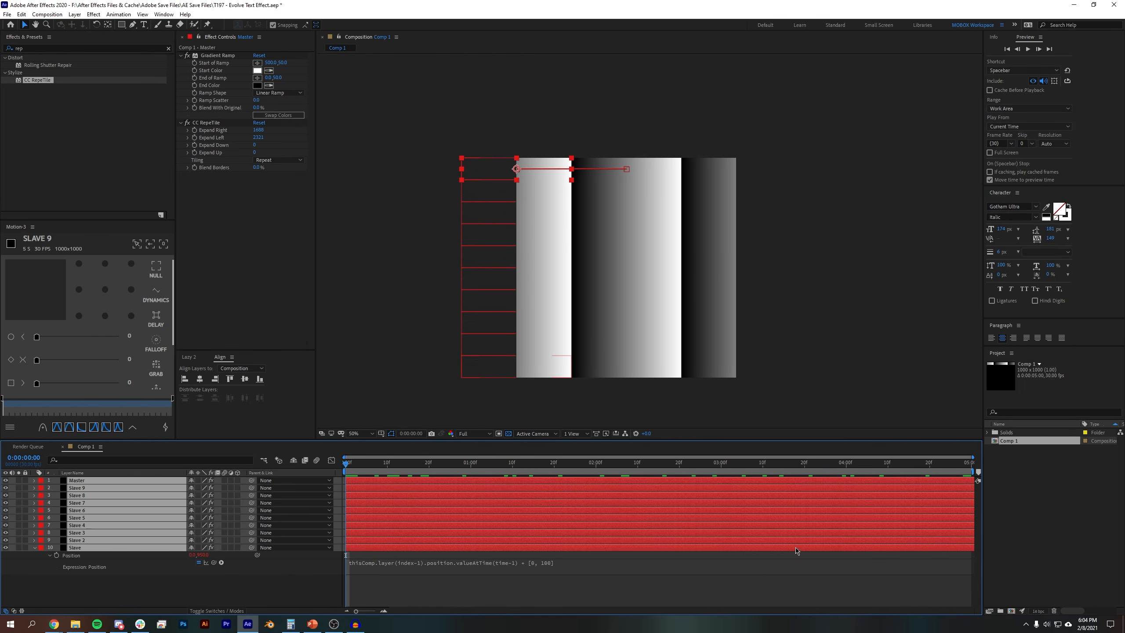
pyautogui.moveTo(711, 484); pyautogui.dragTo(43, 536)
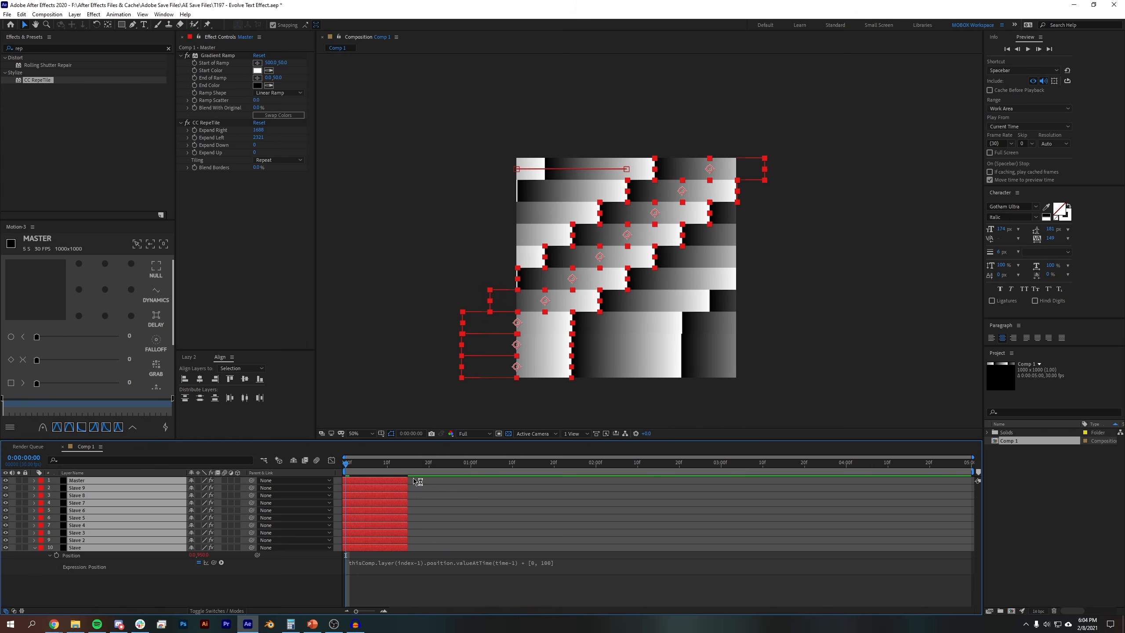
pyautogui.moveTo(407, 479); pyautogui.dragTo(575, 486)
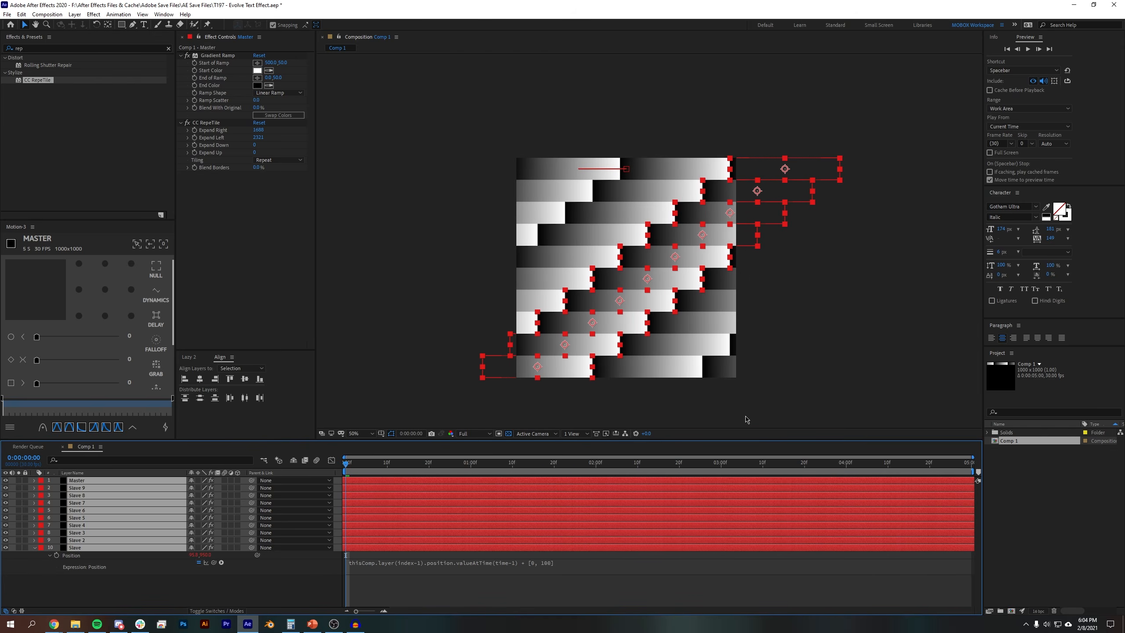
# - Preview the staggered strips from the first frame and set the end of the work area at 4 seconds
pyautogui.click(795, 398)
pyautogui.press('space')
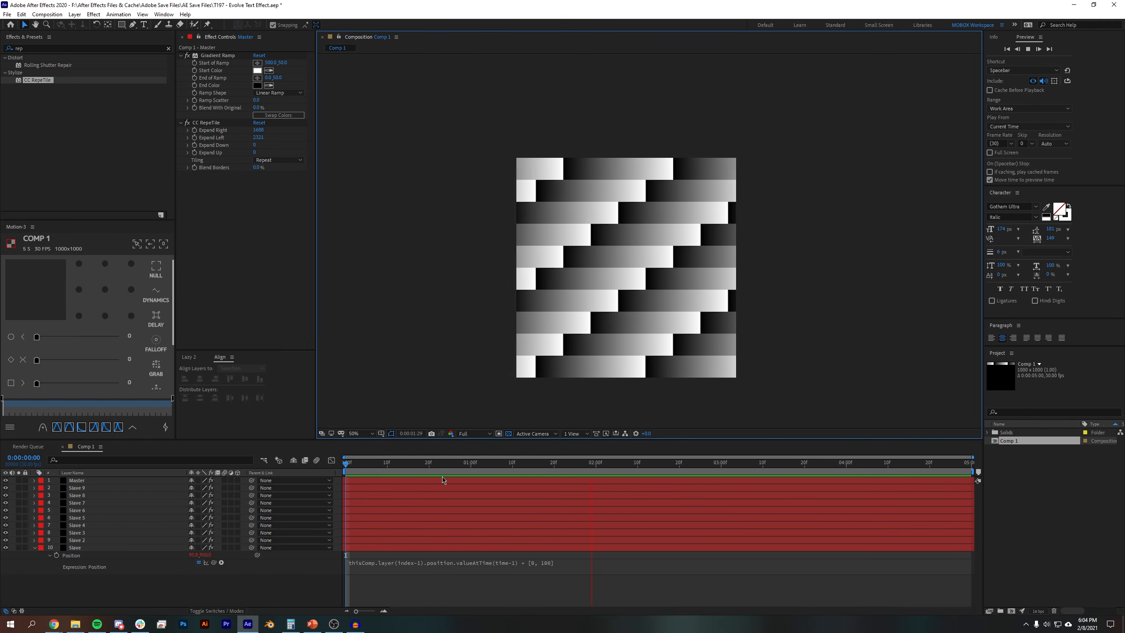
pyautogui.press('space')
pyautogui.click(747, 464)
pyautogui.moveTo(761, 465); pyautogui.dragTo(847, 481)
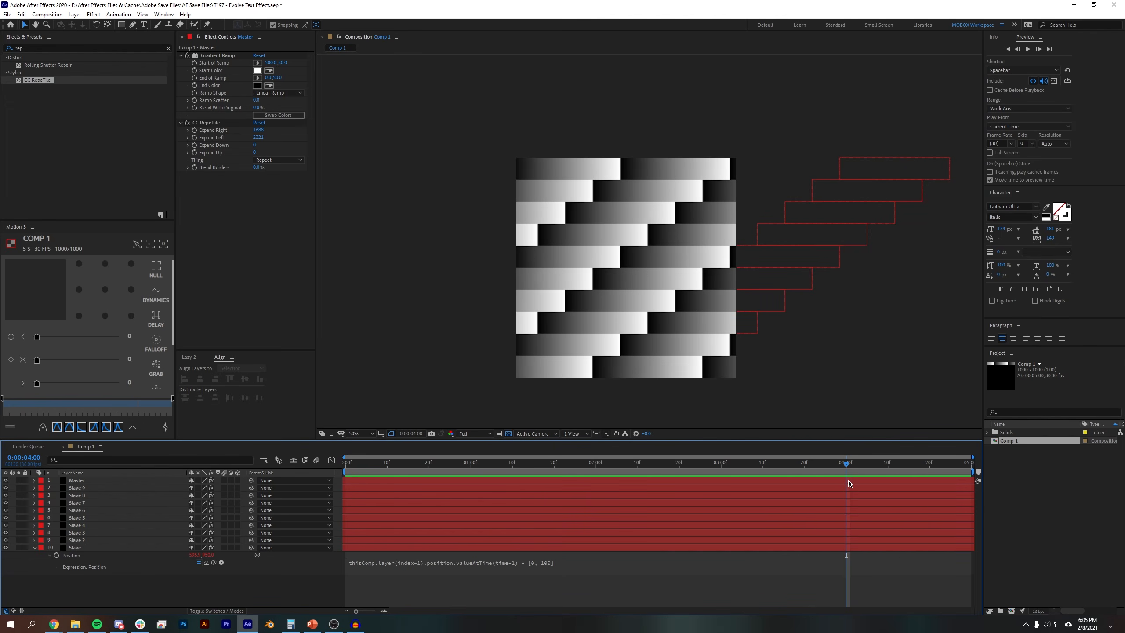
pyautogui.press('n')
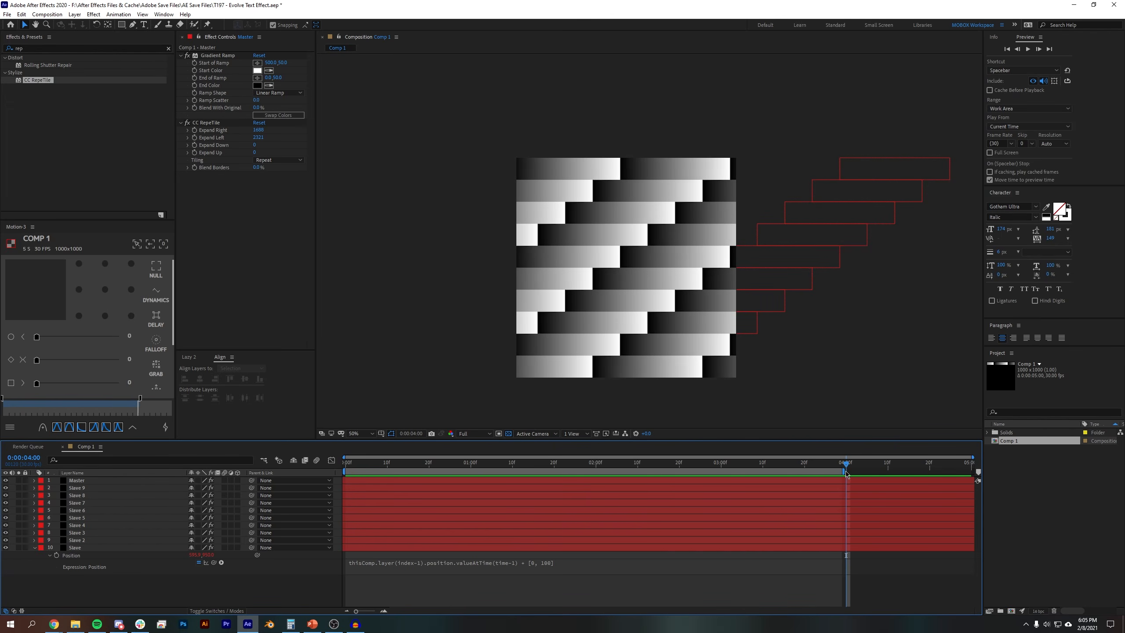
# - Trim the composition to the 4-second work area and preview the loop
pyautogui.click(793, 465)
pyautogui.press('space')
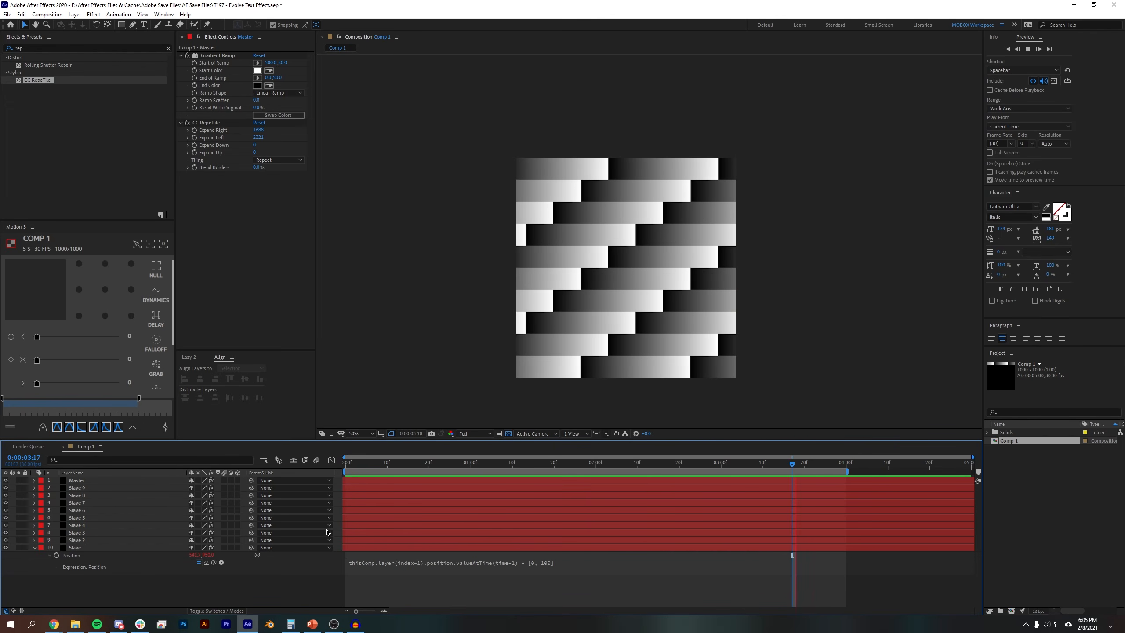
pyautogui.rightClick(826, 470)
pyautogui.click(846, 496)
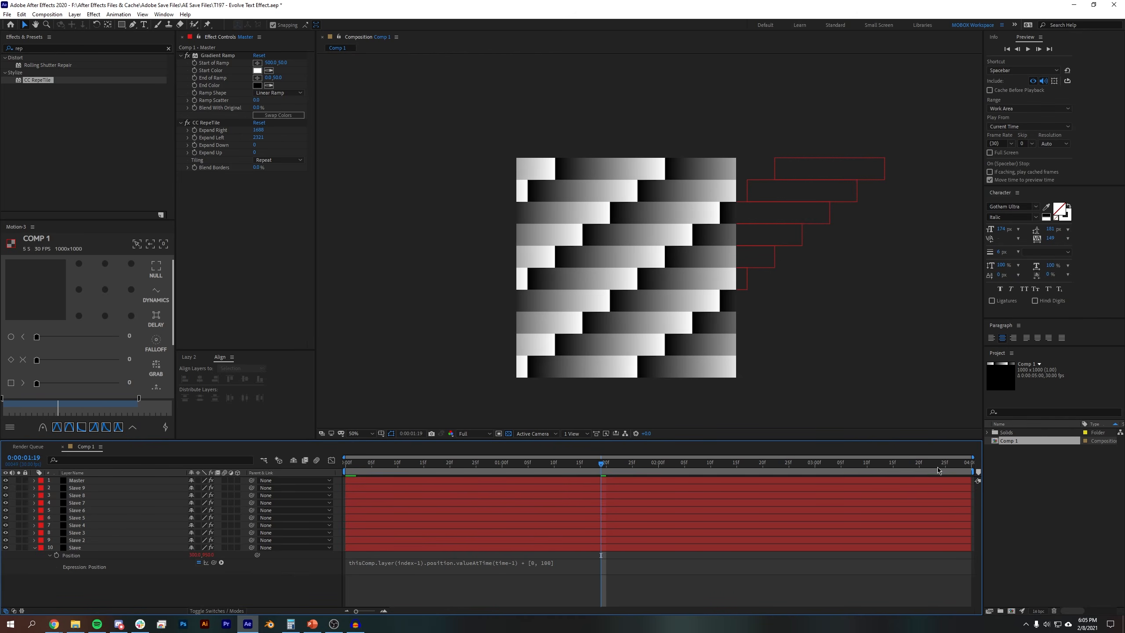
pyautogui.press('space')
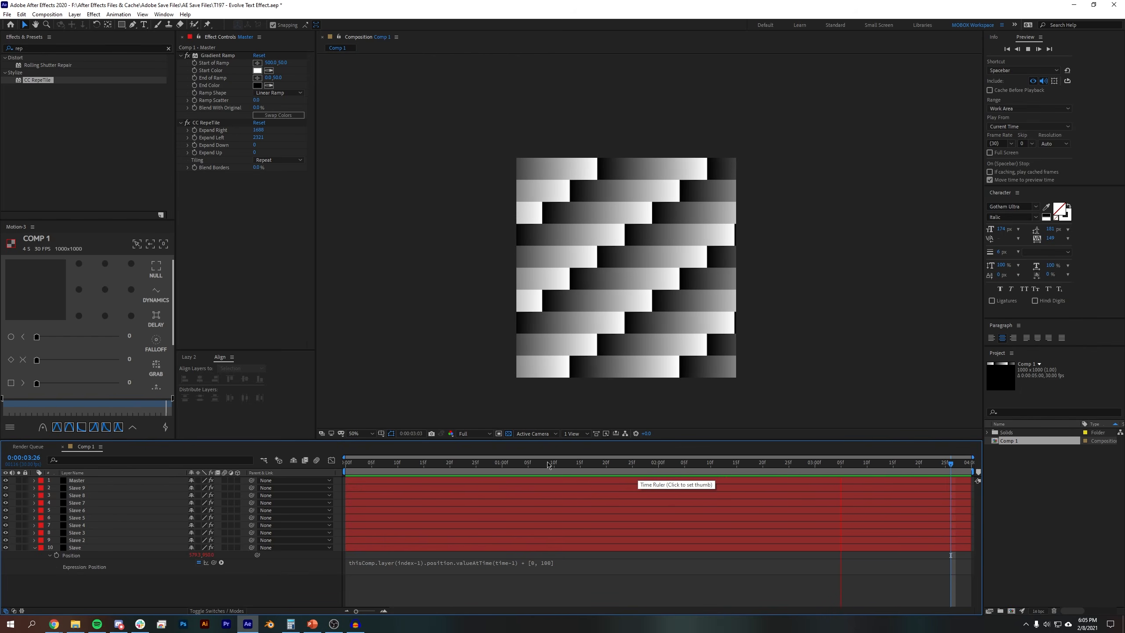
pyautogui.press('space')
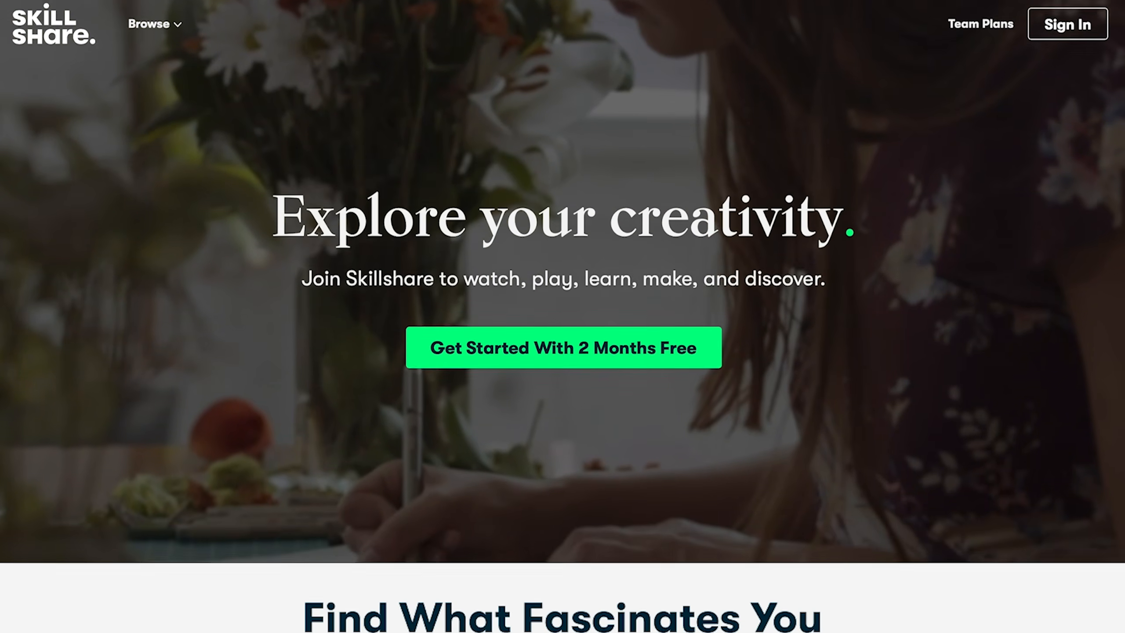
# - On the Skillshare website, open the class Botanical Illustration: Paint a Colorful Garden with Watercolor and Gouache and view its student projects
pyautogui.scroll(-7, 562, 317)
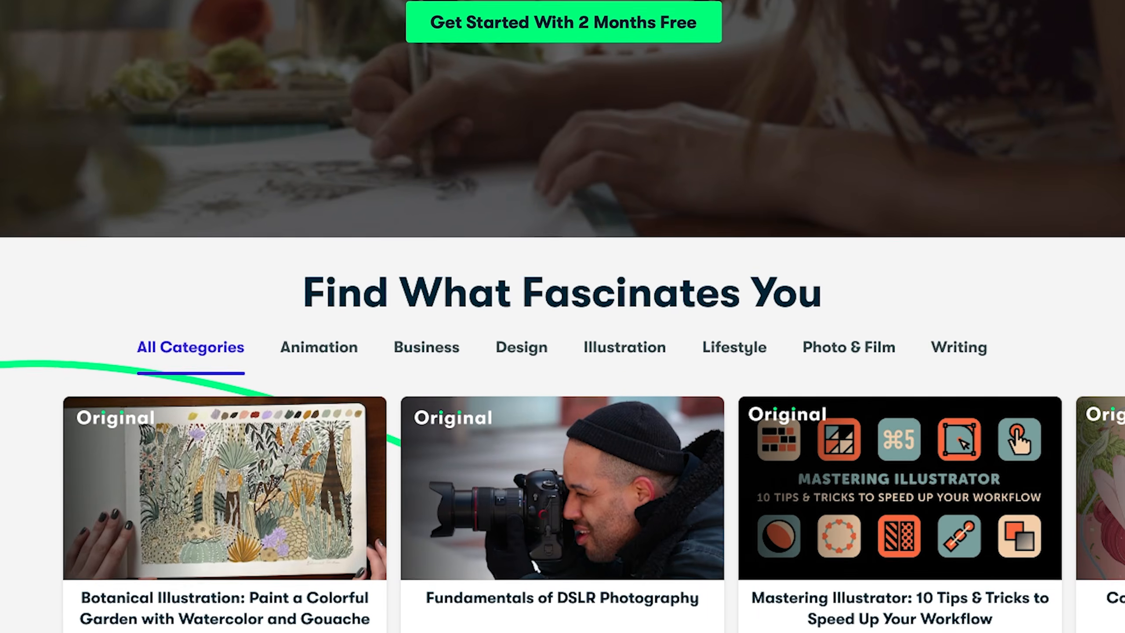
pyautogui.scroll(-5, 378, 453)
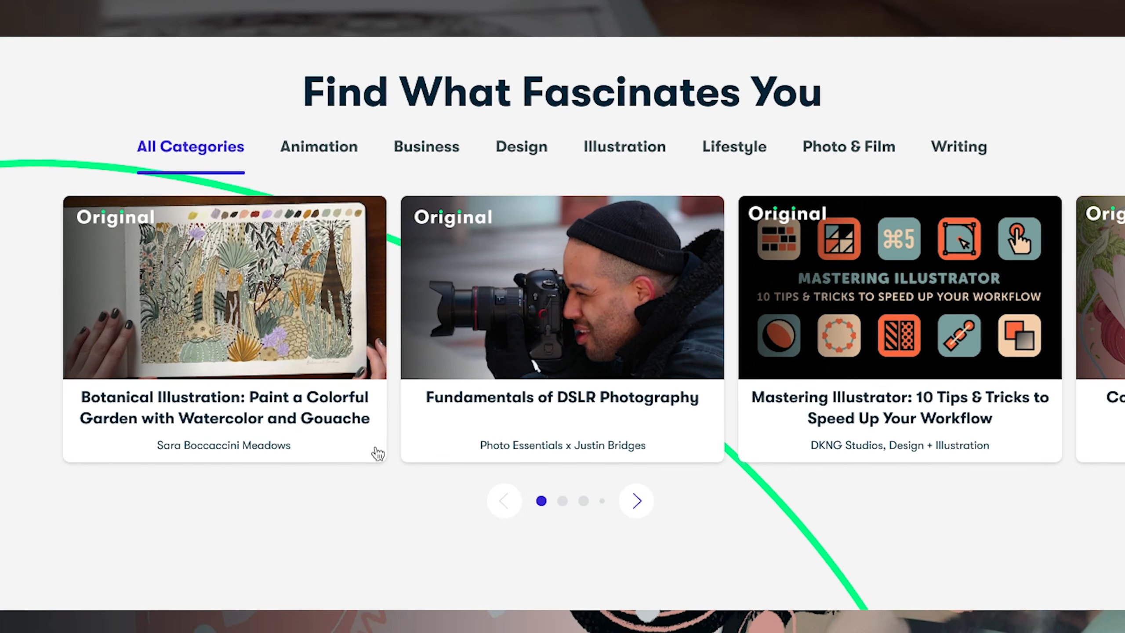
pyautogui.moveTo(279, 330)
pyautogui.click(262, 309)
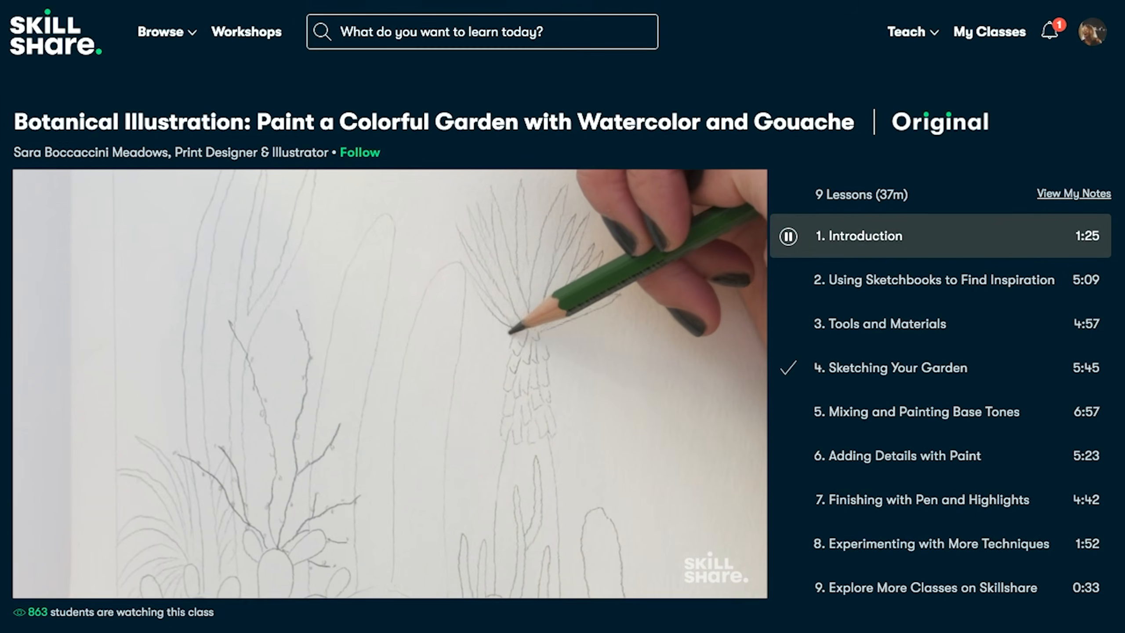
pyautogui.scroll(-5, 563, 316)
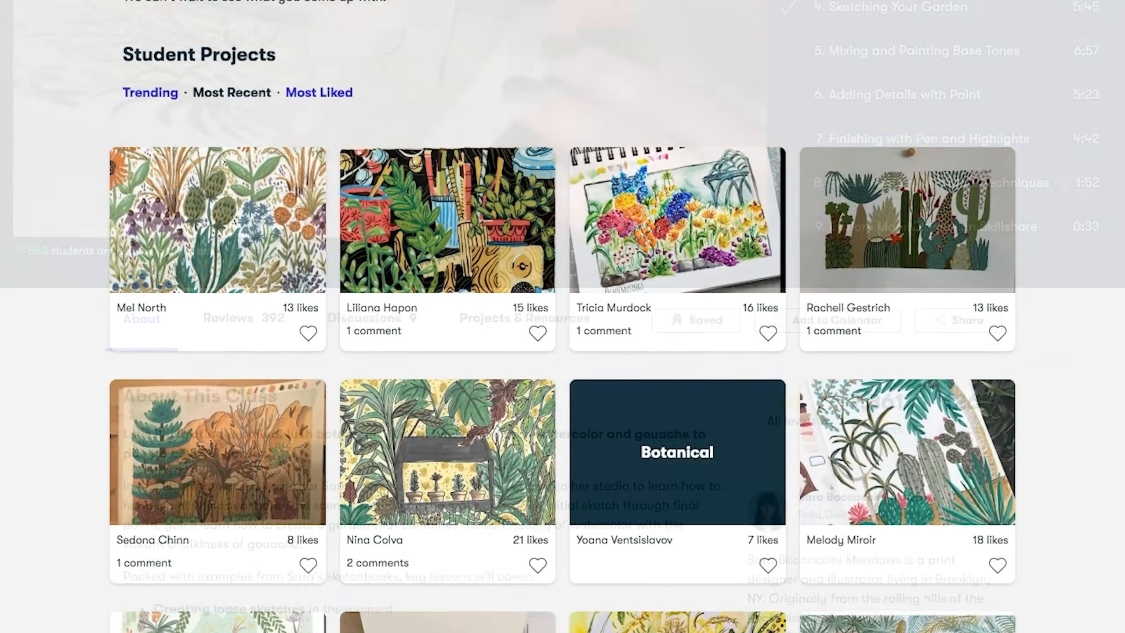
# - Look through the student projects of the Botanical Illustration class on Skillshare
pyautogui.scroll(-8, 563, 316)
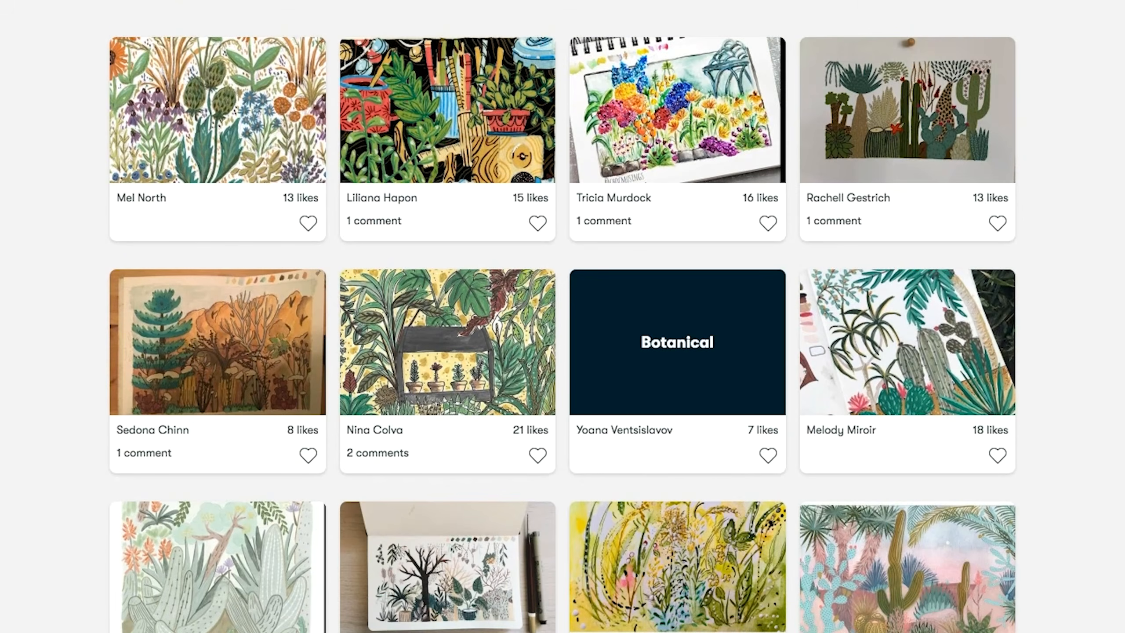
pyautogui.scroll(-2, 562, 316)
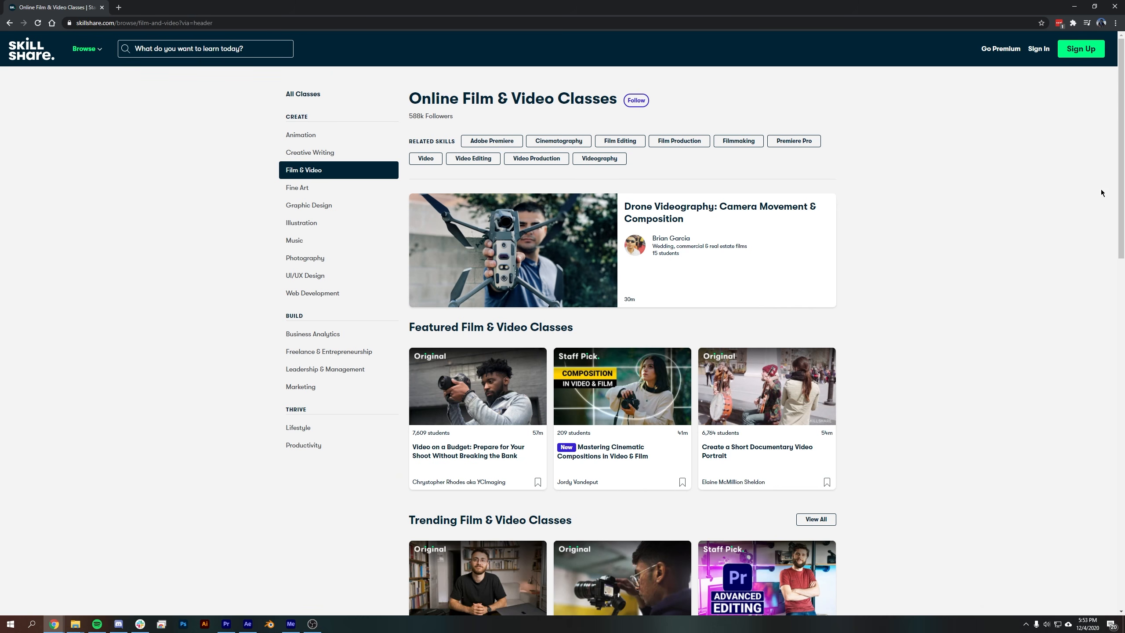
# - Browse the Film & Video classes and the lesson list of the class Create & Design a Modern 3D House in Blender 2.8
pyautogui.scroll(-1, 1116, 98)
pyautogui.moveTo(1115, 98); pyautogui.dragTo(1080, 229)
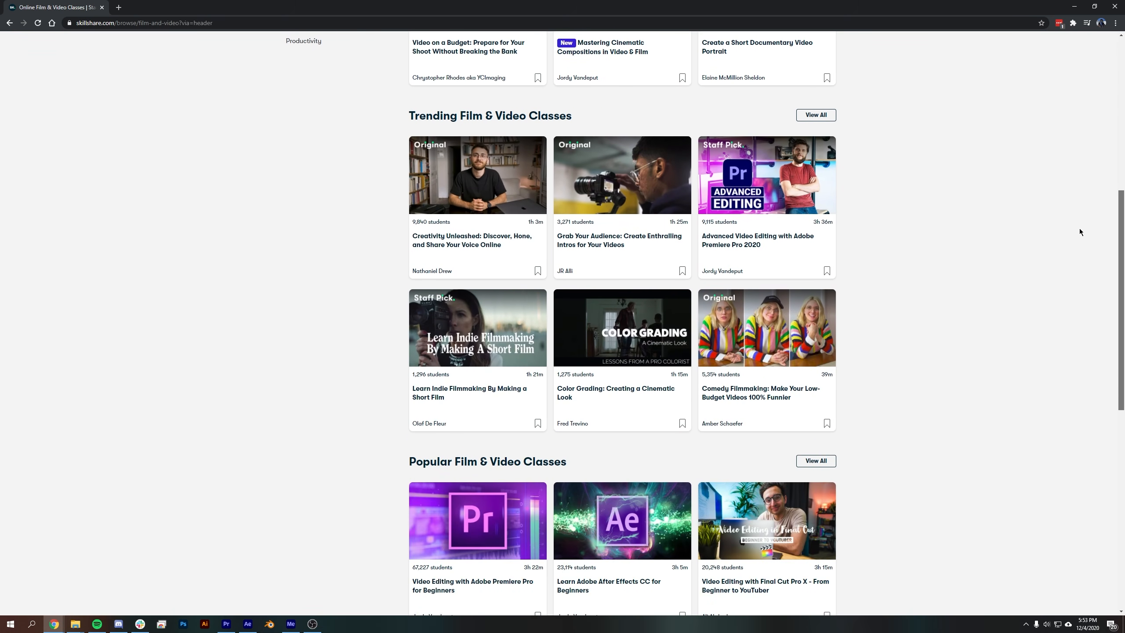
pyautogui.scroll(-2, 1079, 228)
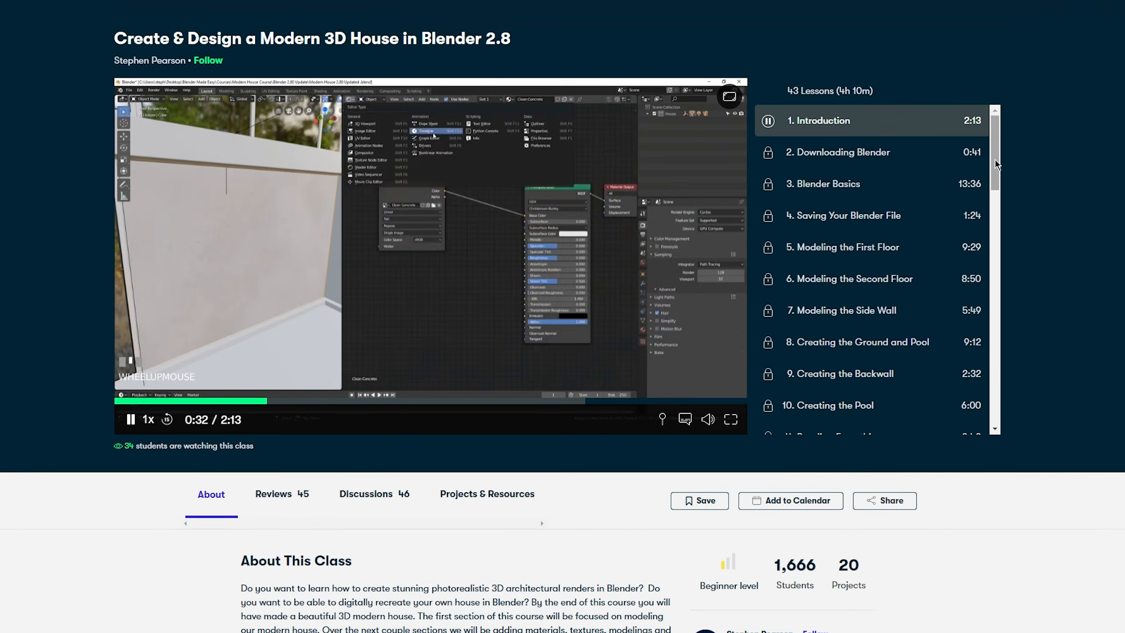
pyautogui.moveTo(862, 173); pyautogui.dragTo(862, 182)
pyautogui.moveTo(994, 173); pyautogui.dragTo(991, 399)
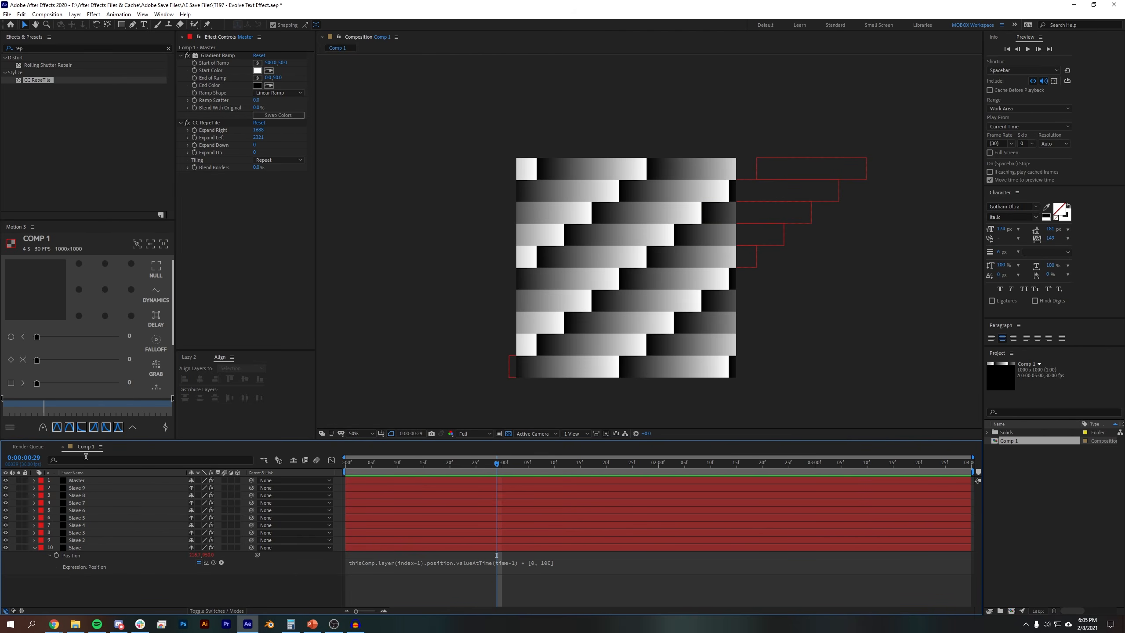
# - In After Effects, pre-compose all ten strip layers into a composition named Displacment and hide the resulting layer
pyautogui.click(82, 480)
pyautogui.keyDown('shift'); pyautogui.click(109, 548); pyautogui.keyUp('shift')
pyautogui.hotkey('ctrl', 'shift', 'c')
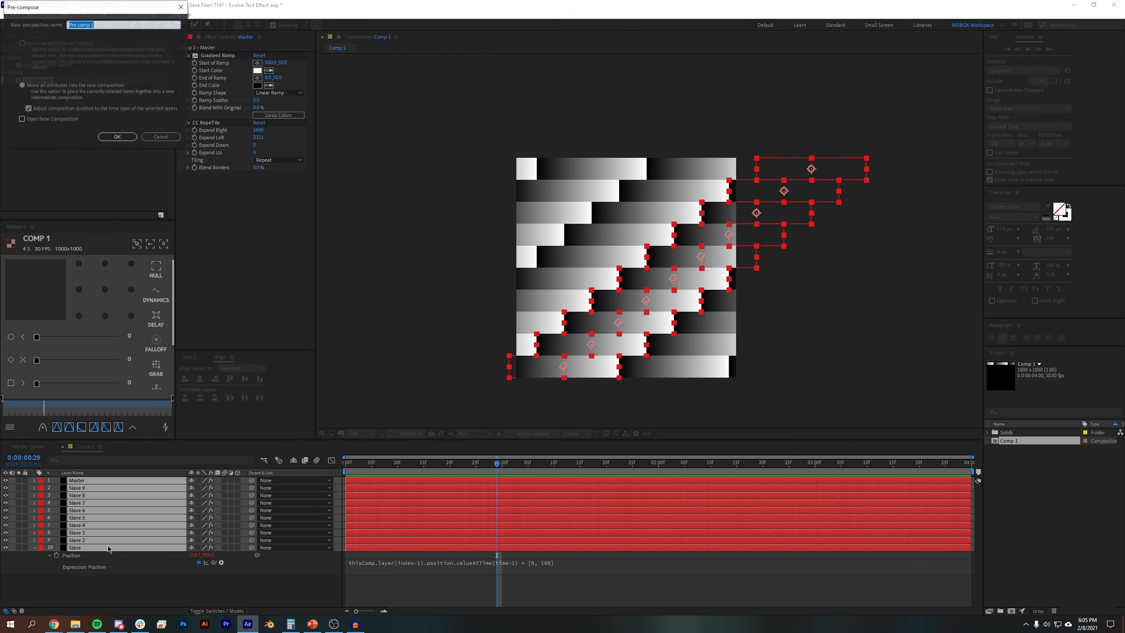
pyautogui.write('Displacment')
pyautogui.click(120, 138)
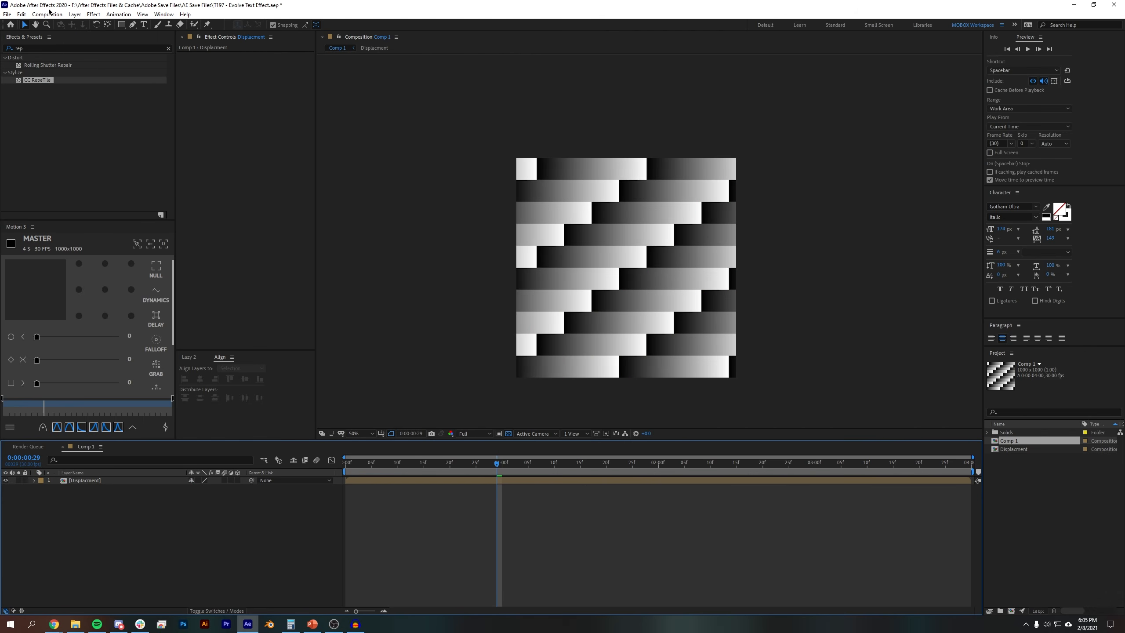
pyautogui.click(5, 481)
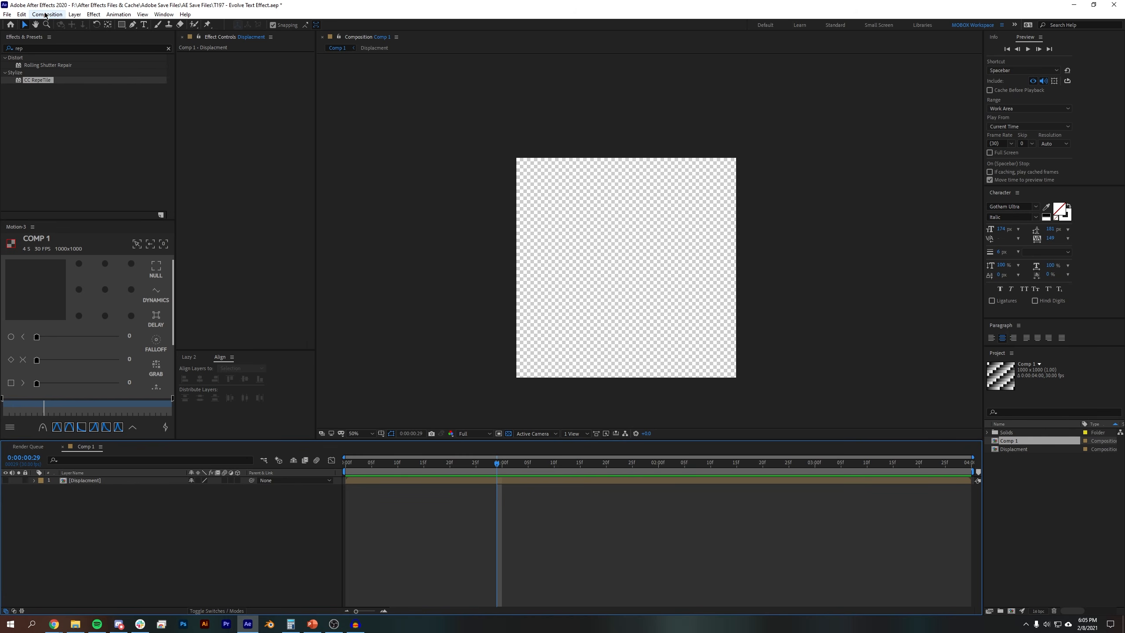
# - Create a 1000 x 1000 px, 30 fps, 5-second composition named Text Layer and turn off its transparency grid
pyautogui.click(41, 14)
pyautogui.click(62, 24)
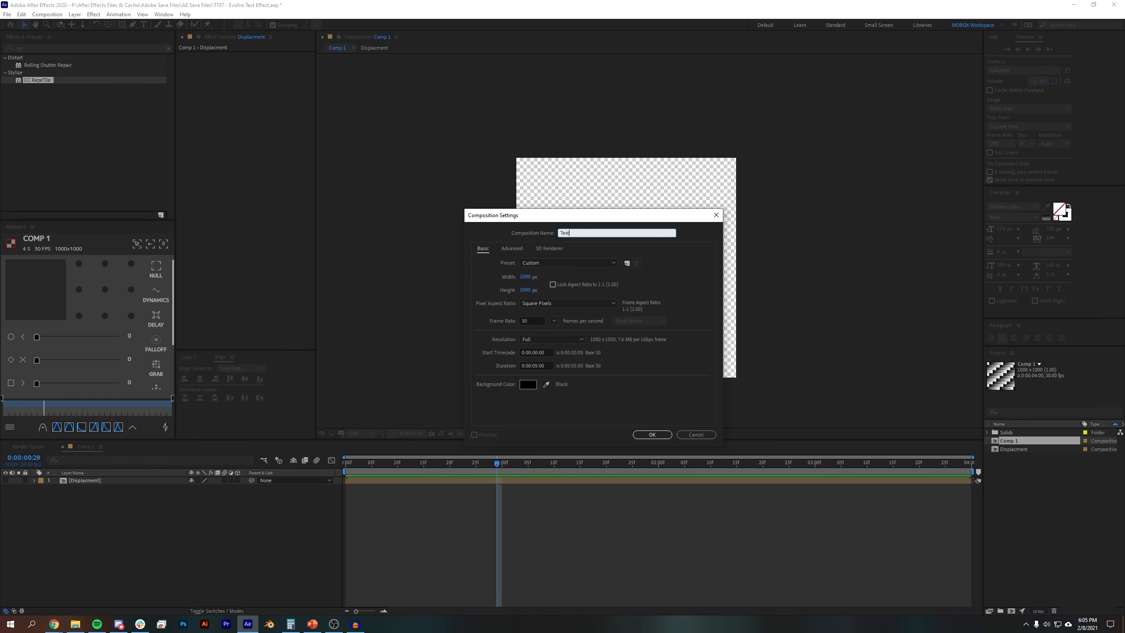
pyautogui.click(652, 434)
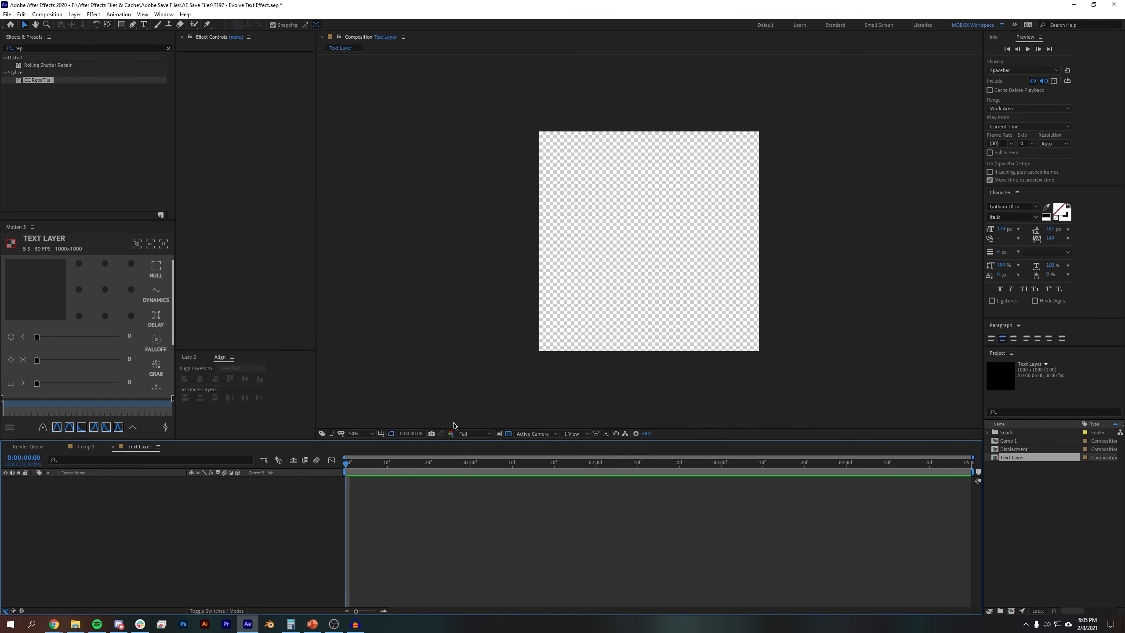
pyautogui.click(509, 434)
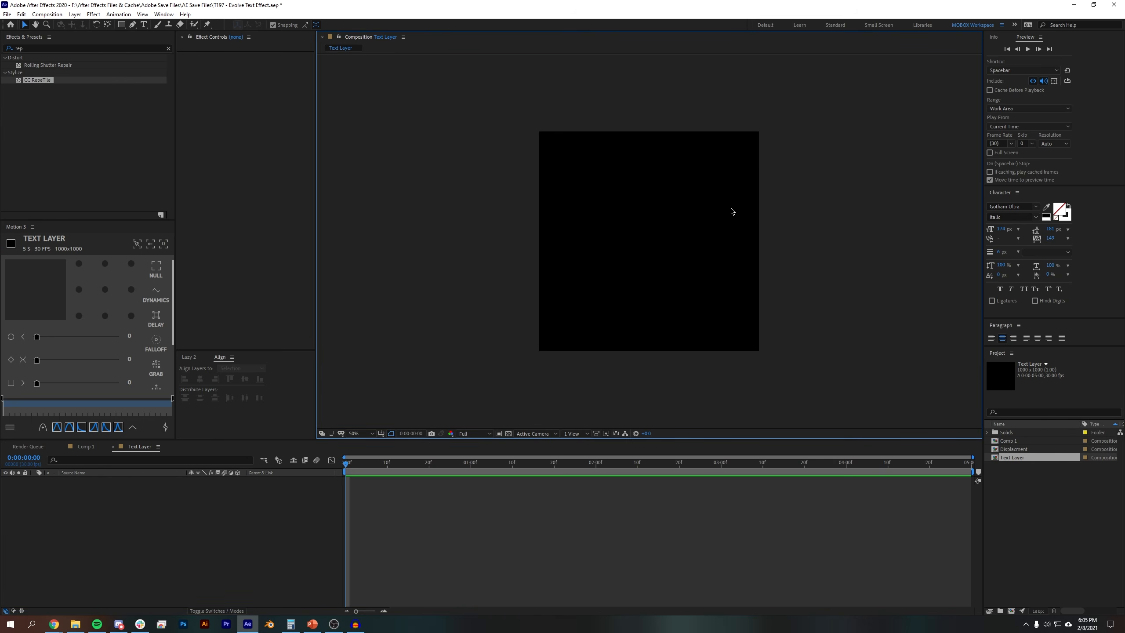
# - Add a text layer reading EVOLVE to the Text Layer composition
pyautogui.click(144, 24)
pyautogui.click(570, 236)
pyautogui.write('EVOLVE')
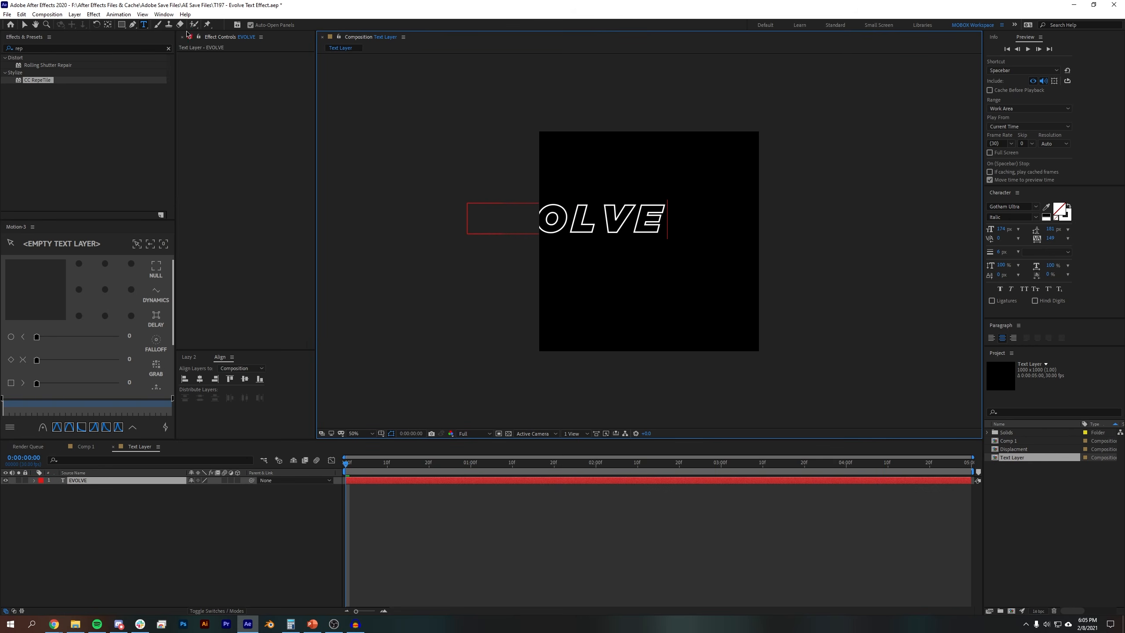
pyautogui.click(24, 25)
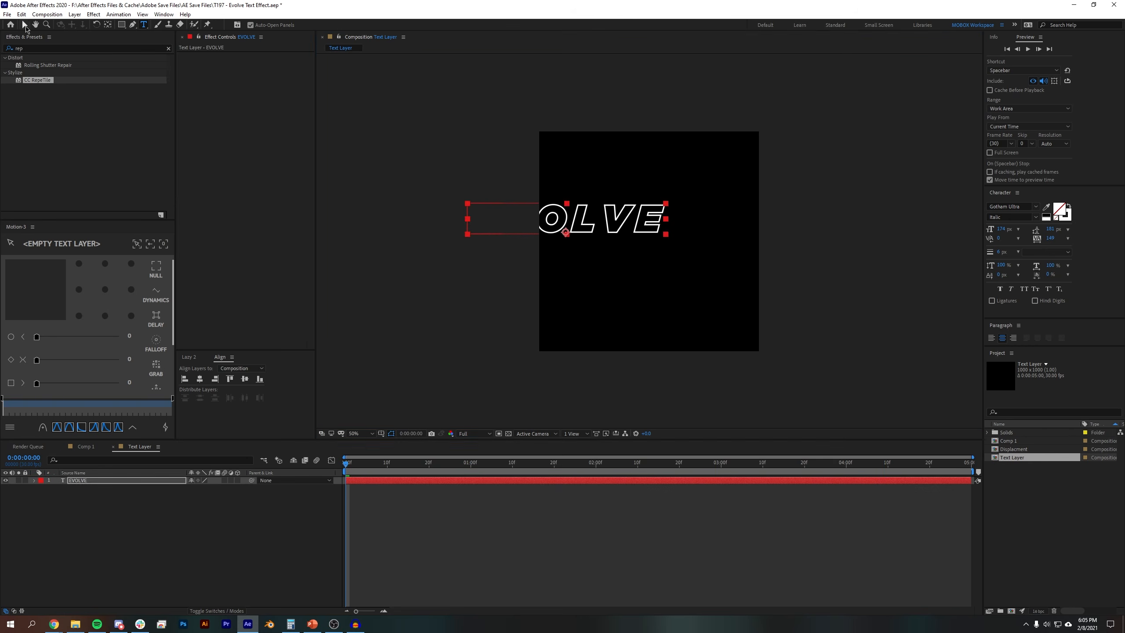
# - Center the EVOLVE text's anchor point and align the text to the composition's horizontal and vertical center
pyautogui.scroll(2, 669, 228)
pyautogui.click(105, 291)
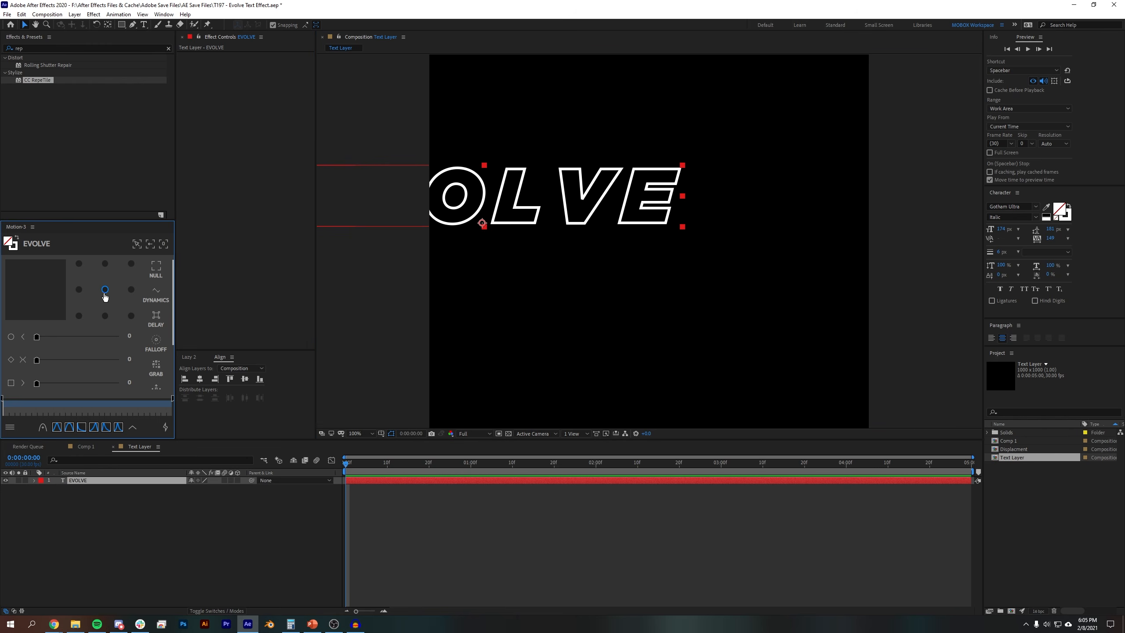
pyautogui.click(200, 381)
pyautogui.click(244, 380)
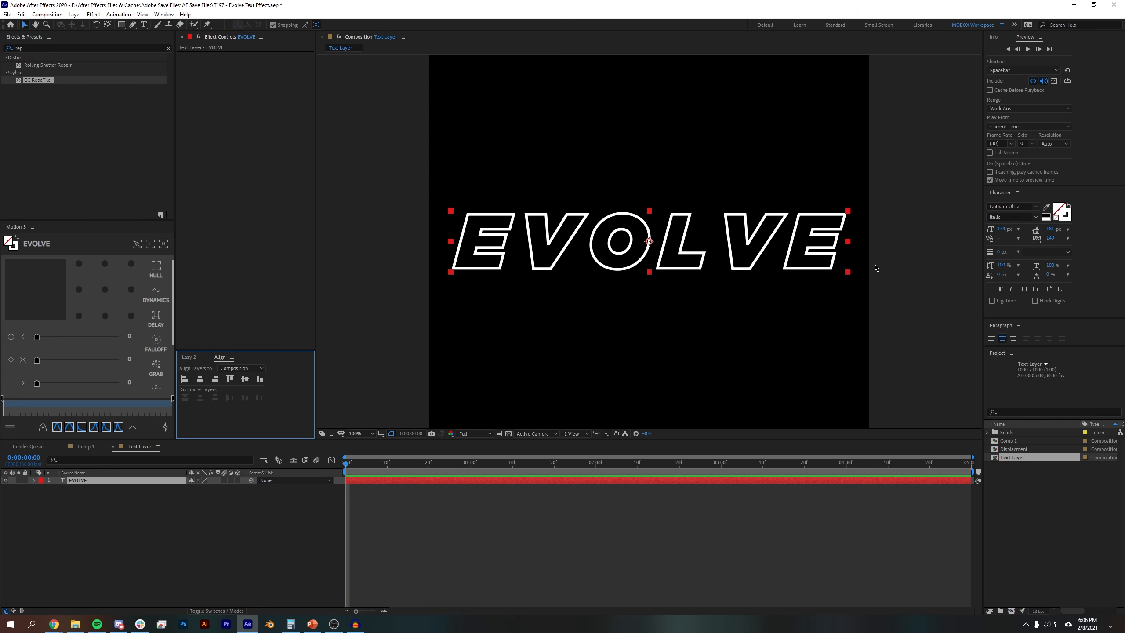
# - Try the EVOLVE text with a solid white fill by swapping its fill and stroke, and swap them back to the outline
pyautogui.click(1059, 208)
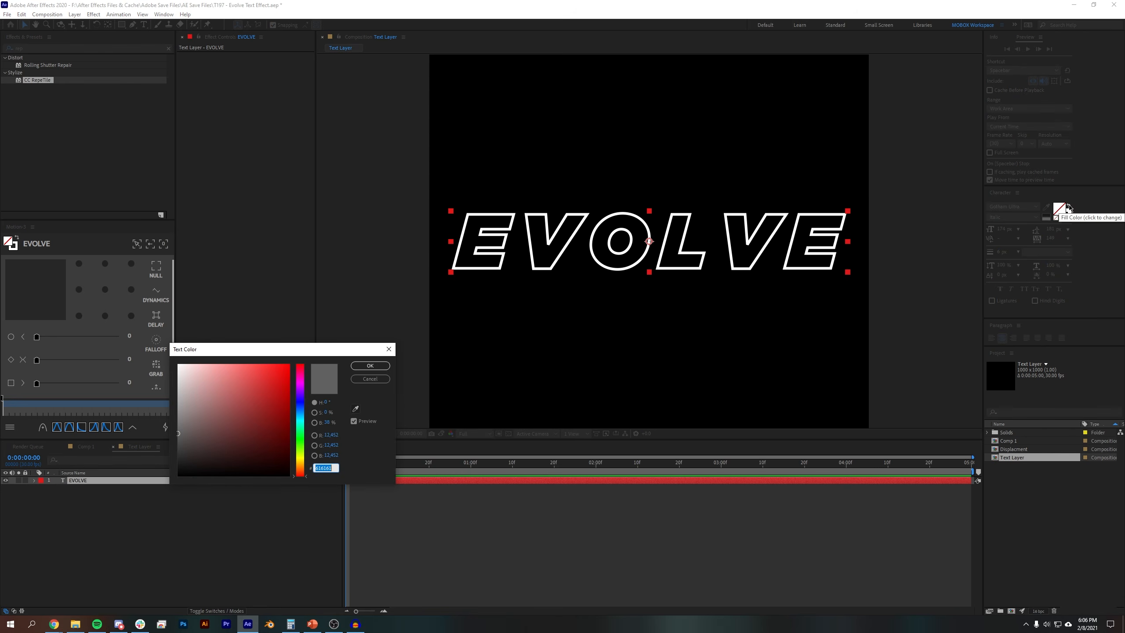
pyautogui.click(370, 380)
pyautogui.click(1069, 207)
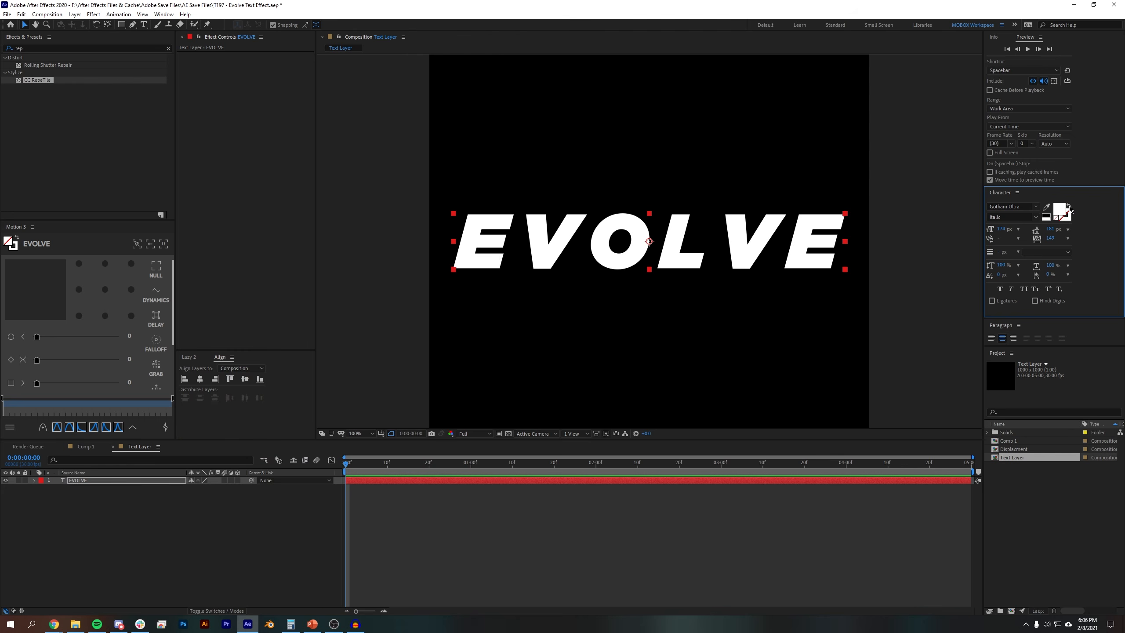
pyautogui.click(894, 234)
pyautogui.click(748, 244)
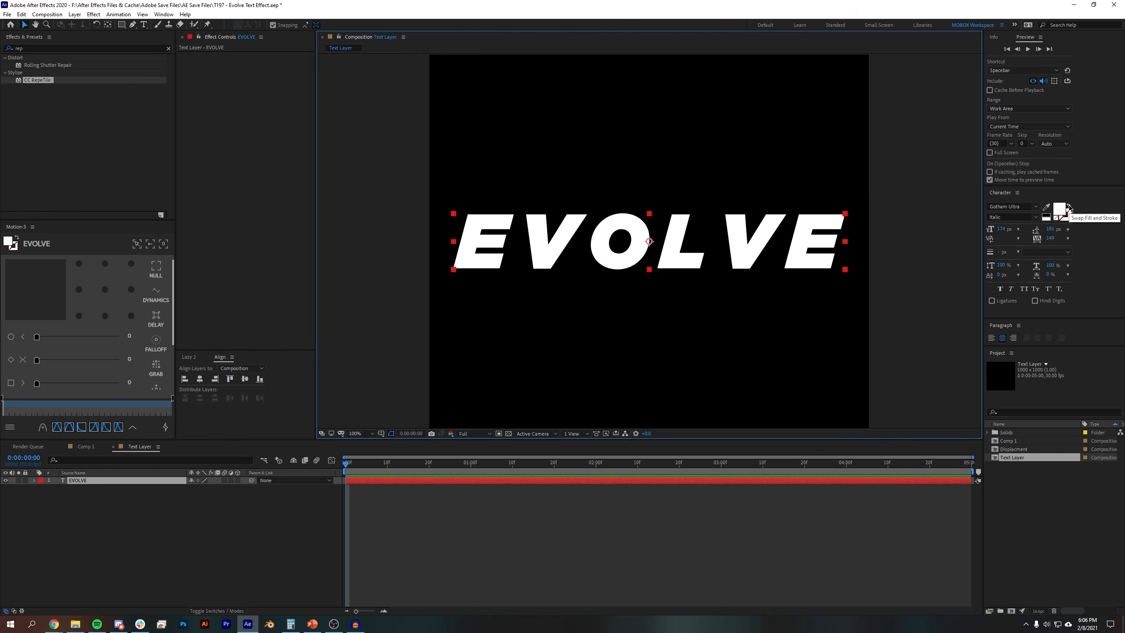
pyautogui.click(1069, 207)
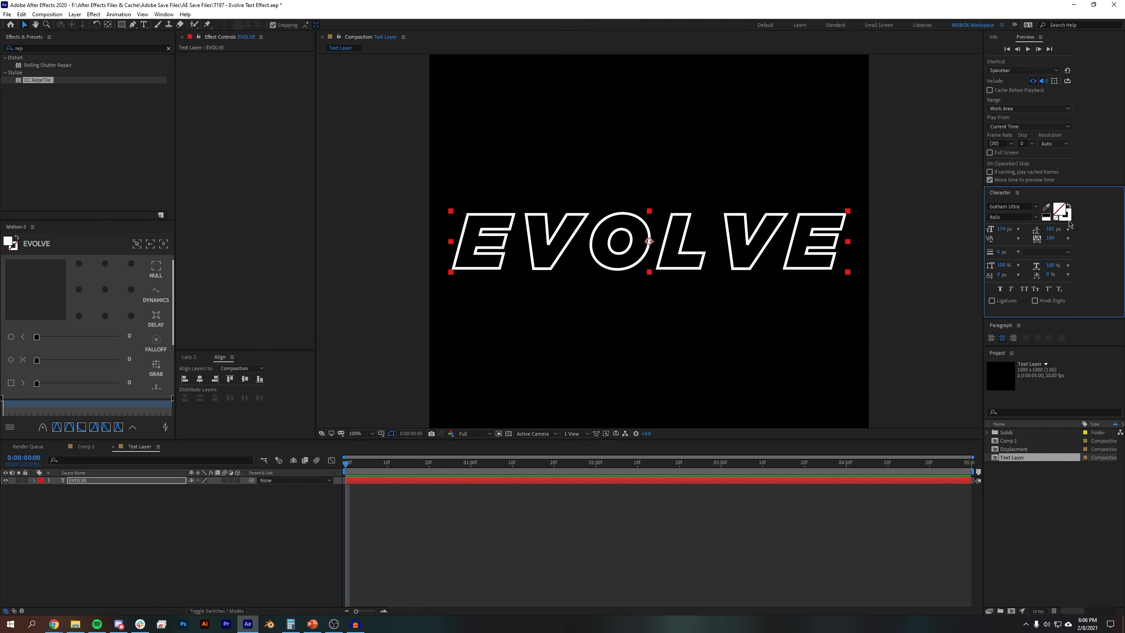
pyautogui.moveTo(1000, 253); pyautogui.dragTo(997, 250)
pyautogui.click(811, 503)
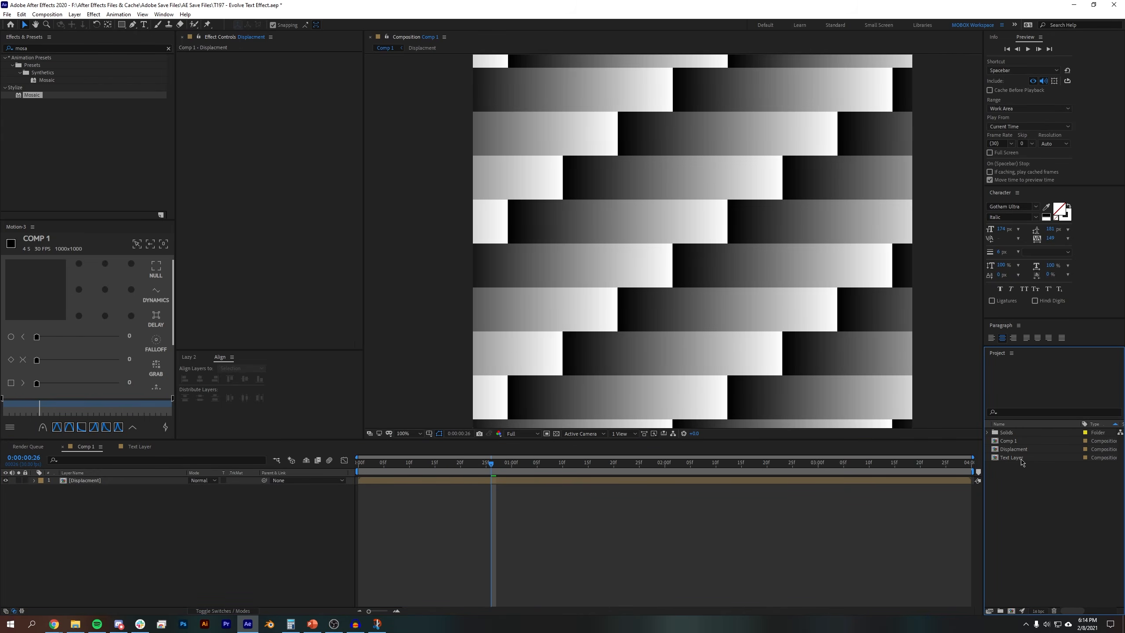
# - Add the Text Layer composition to Comp 1 and place it beneath the Displacment layer
pyautogui.moveTo(1022, 462); pyautogui.dragTo(687, 248)
pyautogui.scroll(-2, 686, 248)
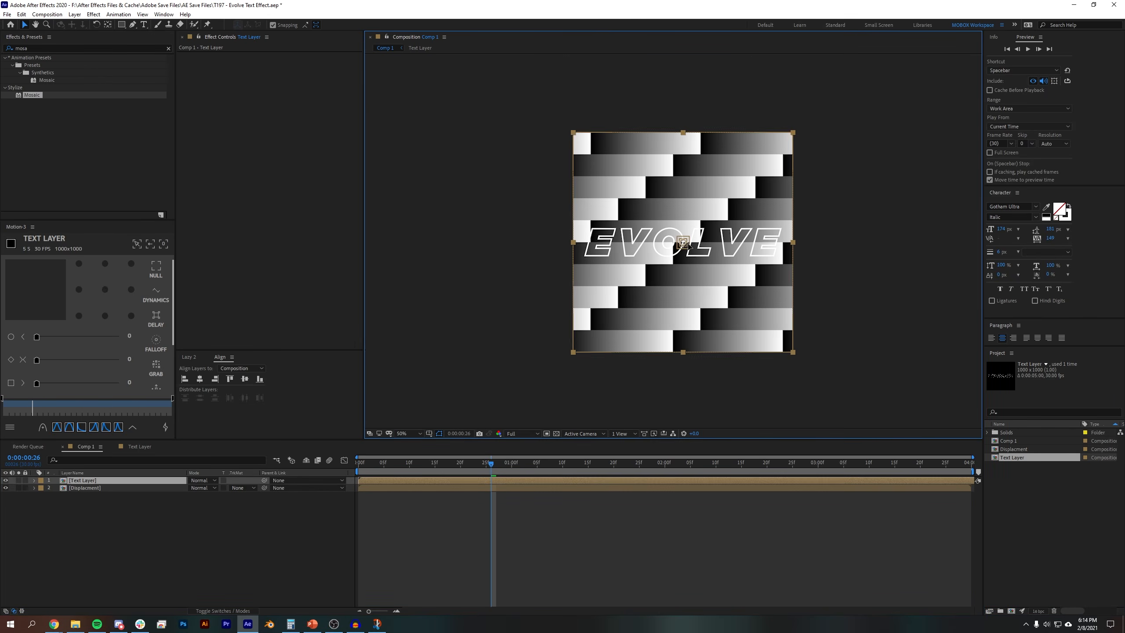
pyautogui.click(406, 434)
pyautogui.click(415, 453)
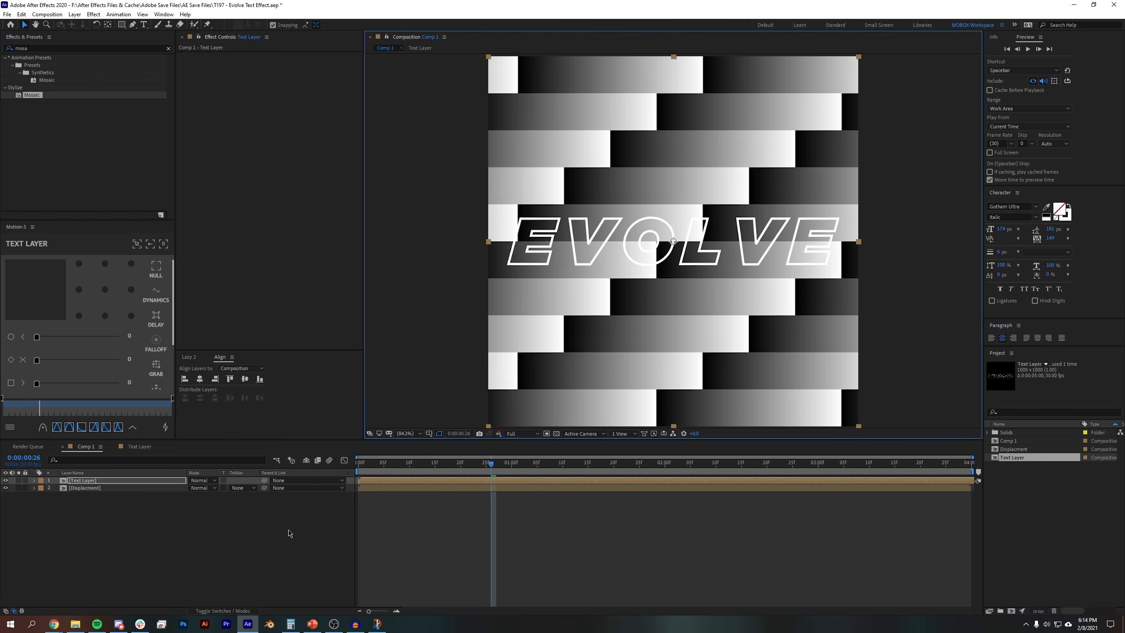
pyautogui.moveTo(86, 482); pyautogui.dragTo(84, 491)
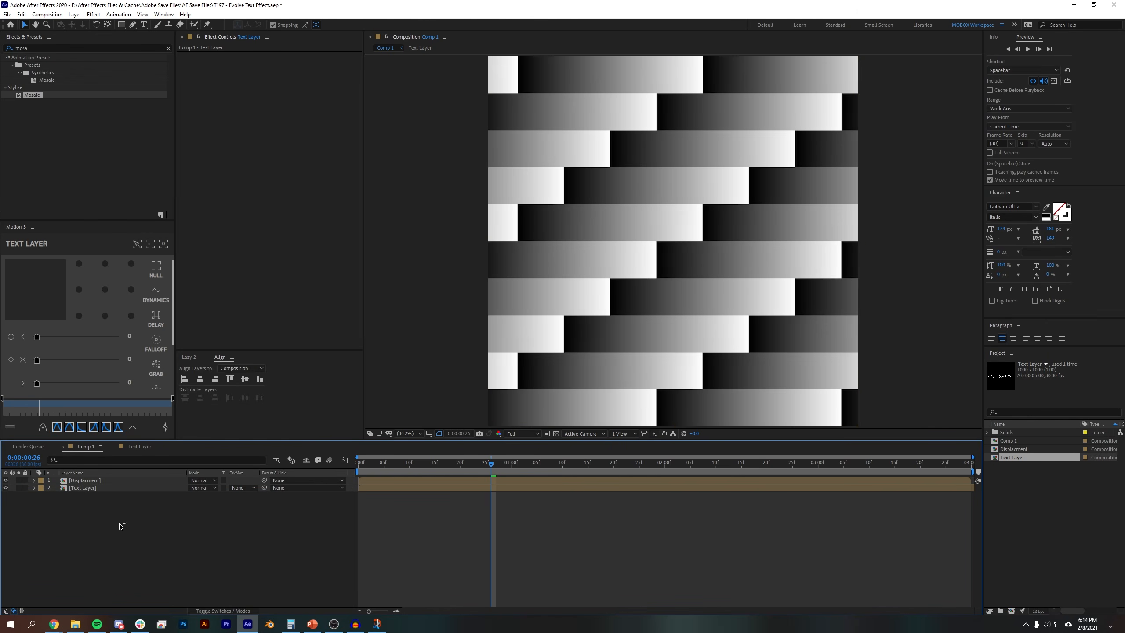
# - Hide Displacment, use it as the luma matte for Text Layer, and preview the animation
pyautogui.click(6, 481)
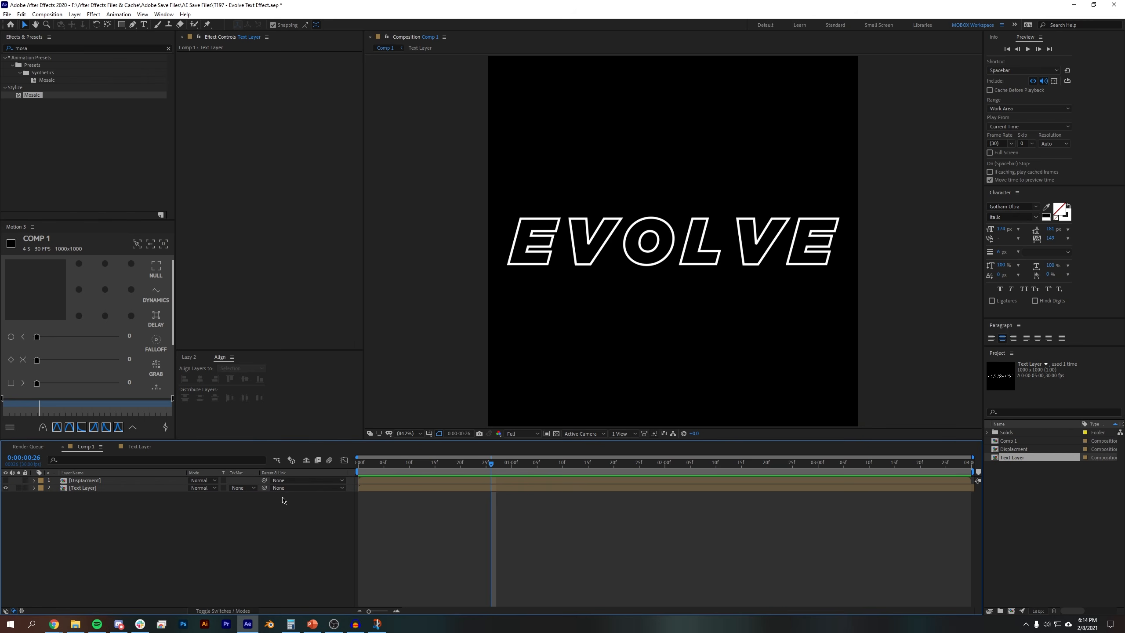
pyautogui.click(241, 488)
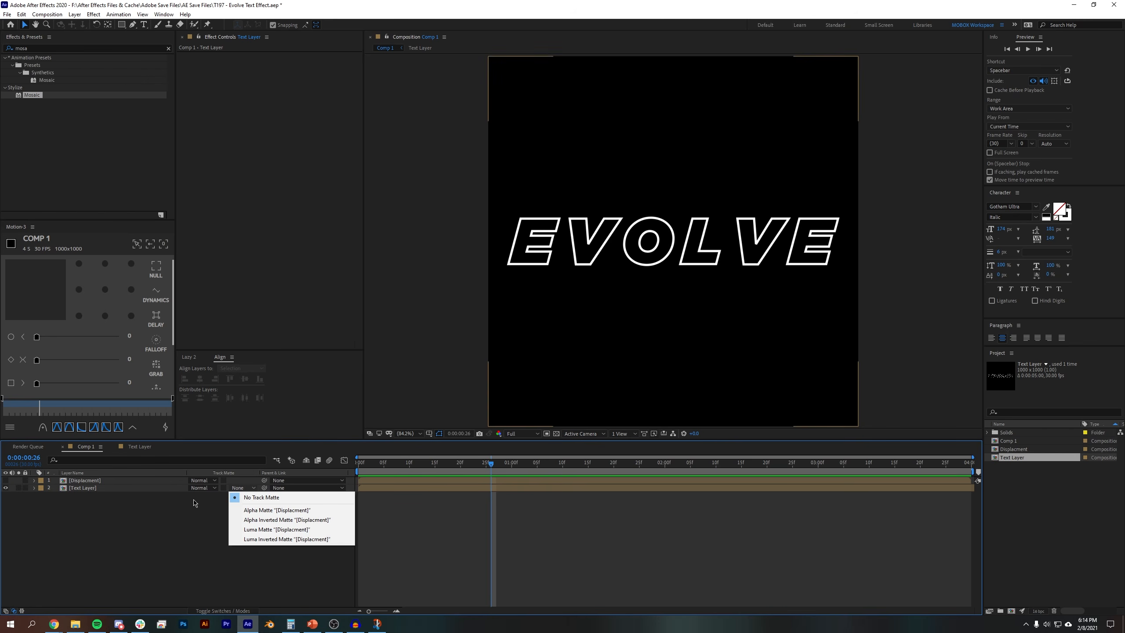
pyautogui.click(257, 529)
pyautogui.press('space')
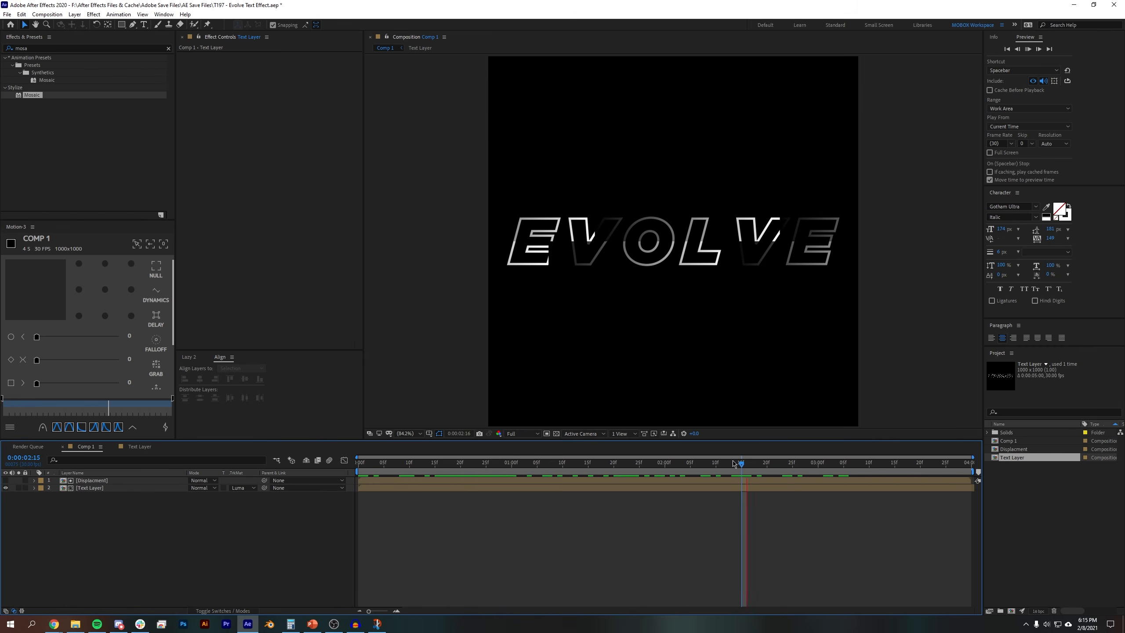
pyautogui.click(605, 296)
pyautogui.press('space')
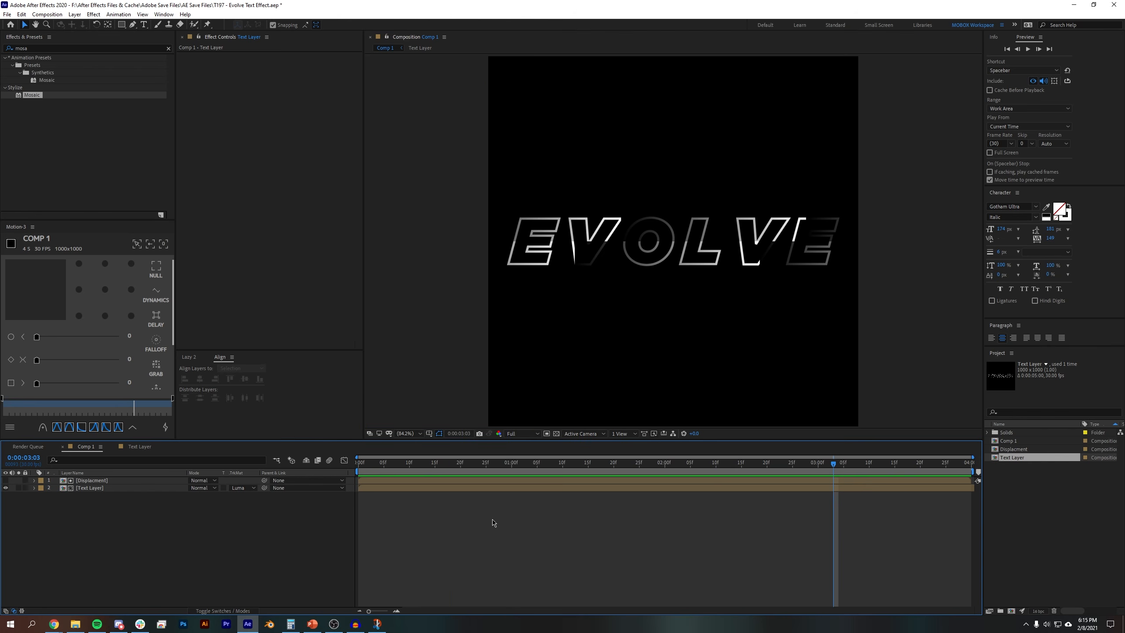
# - Apply the Mosaic effect to the Displacment layer and make that layer visible
pyautogui.click(31, 49)
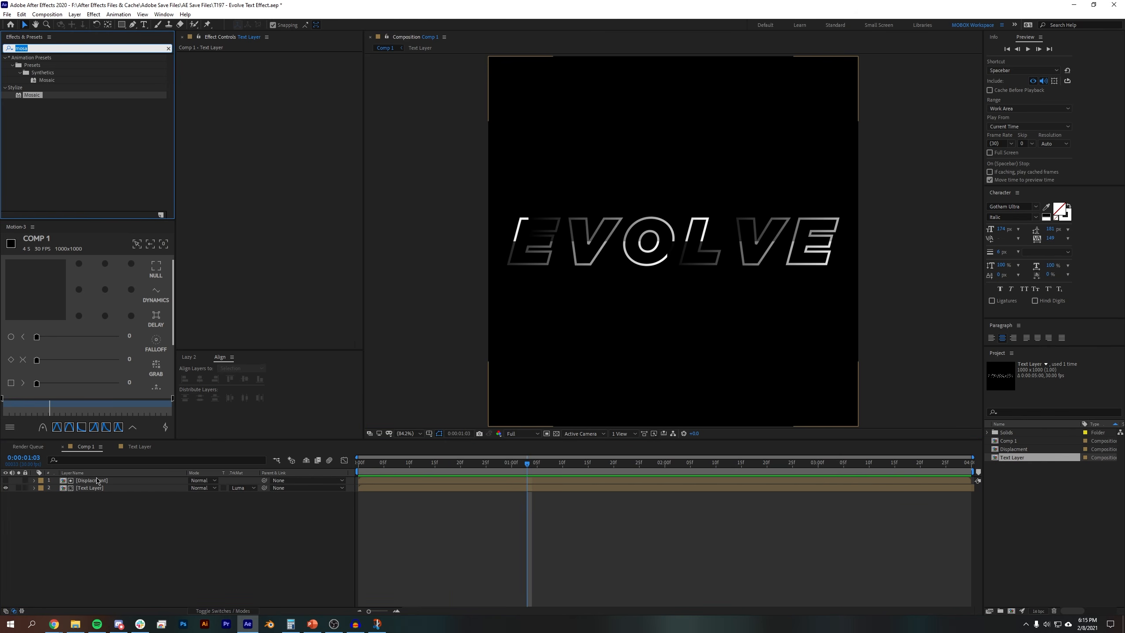
pyautogui.write('mosaic')
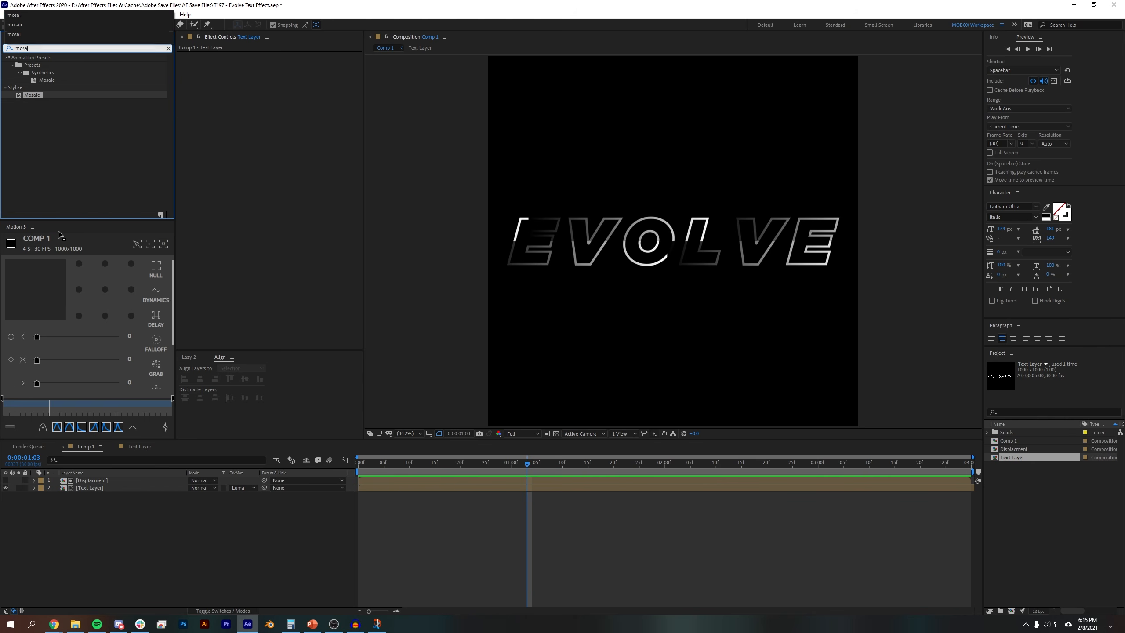
pyautogui.moveTo(27, 96); pyautogui.dragTo(28, 97)
pyautogui.moveTo(104, 472); pyautogui.dragTo(101, 480)
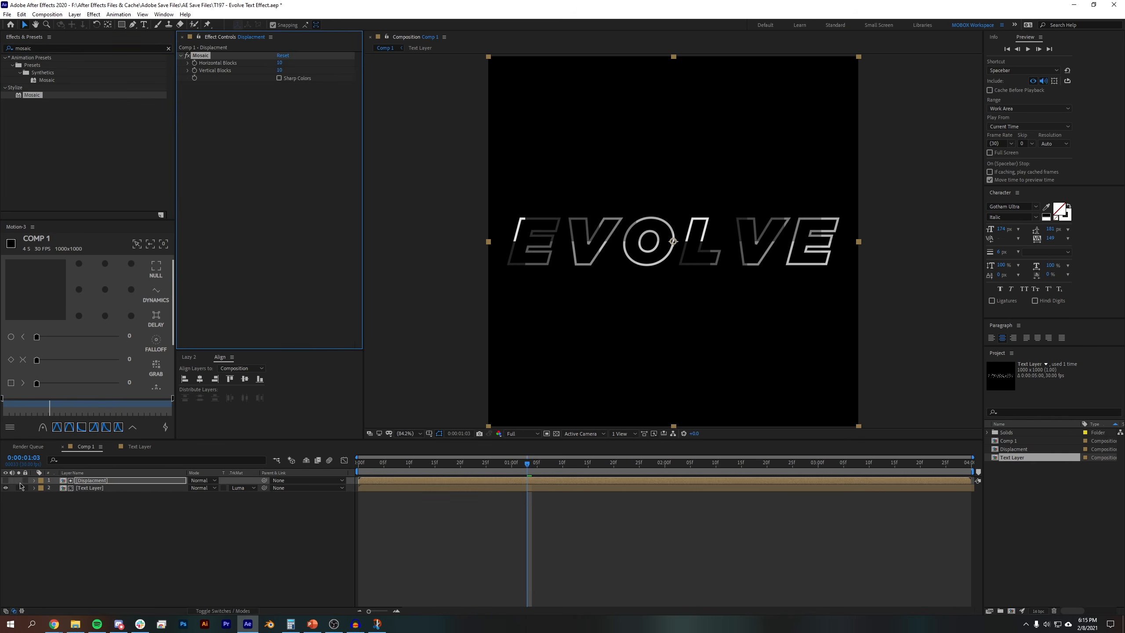
pyautogui.click(6, 482)
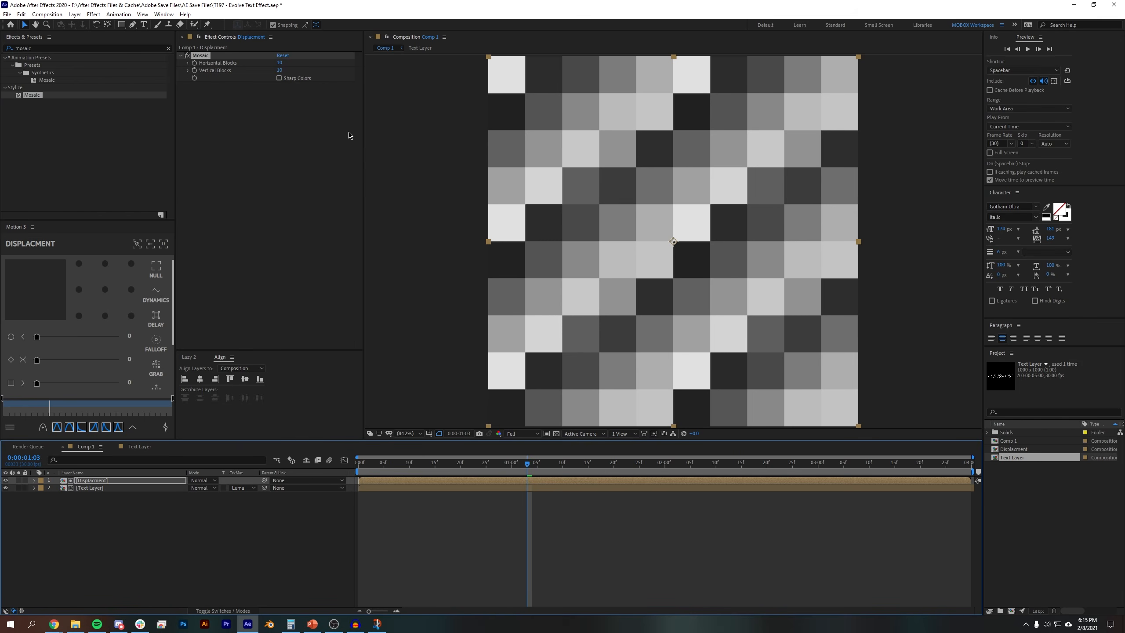
# - Set the Mosaic effect to 50 horizontal blocks and 1080 vertical blocks
pyautogui.click(279, 63)
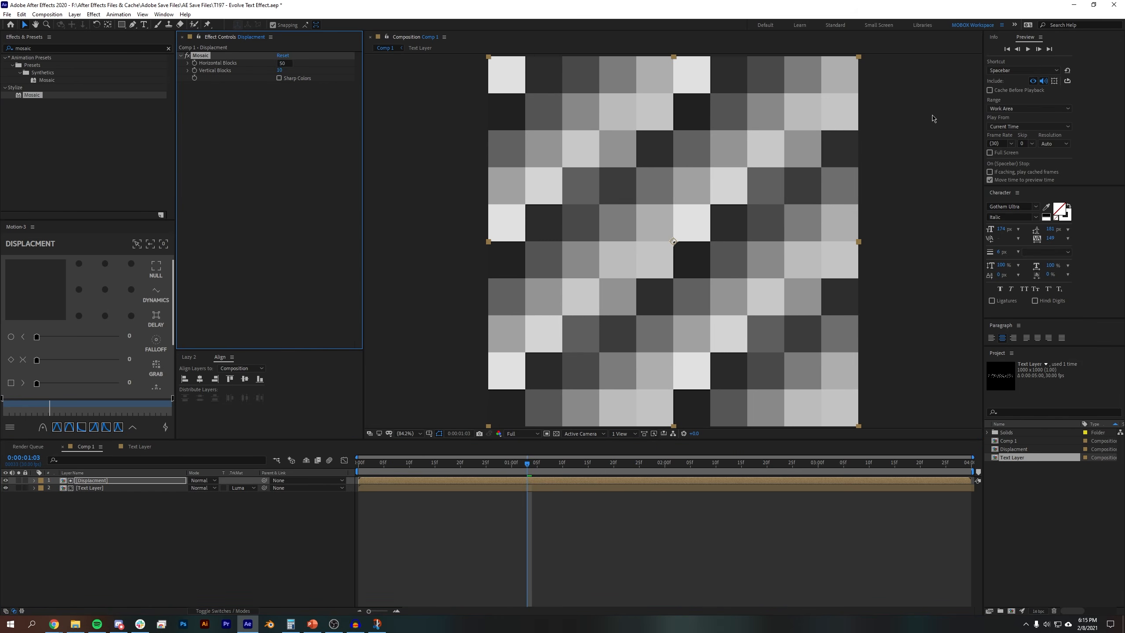
pyautogui.write('50')
pyautogui.press('Tab')
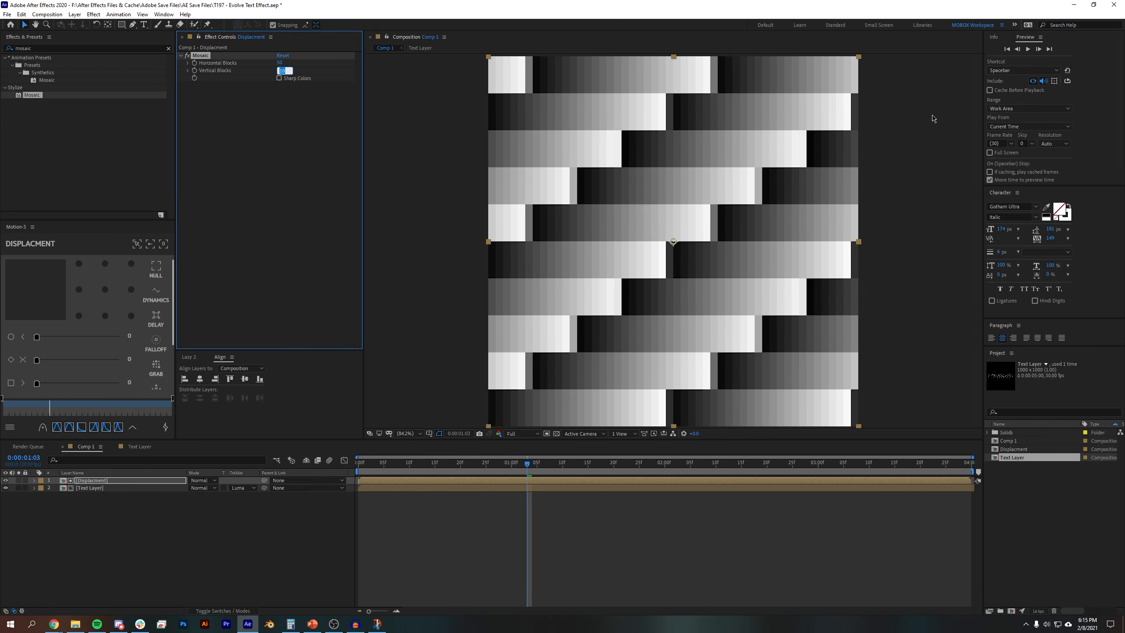
pyautogui.click(271, 92)
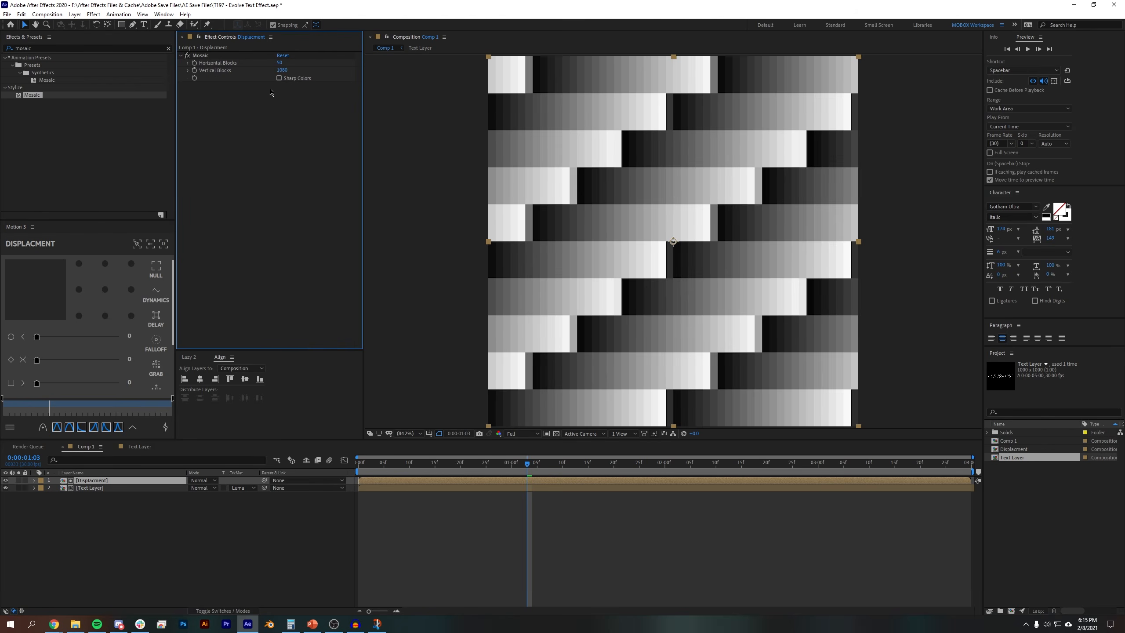
pyautogui.press('Return')
pyautogui.click(262, 123)
# - Increase the Mosaic effect's horizontal blocks to 56
pyautogui.moveTo(281, 64); pyautogui.dragTo(286, 64)
pyautogui.scroll(1, 624, 189)
pyautogui.click(282, 150)
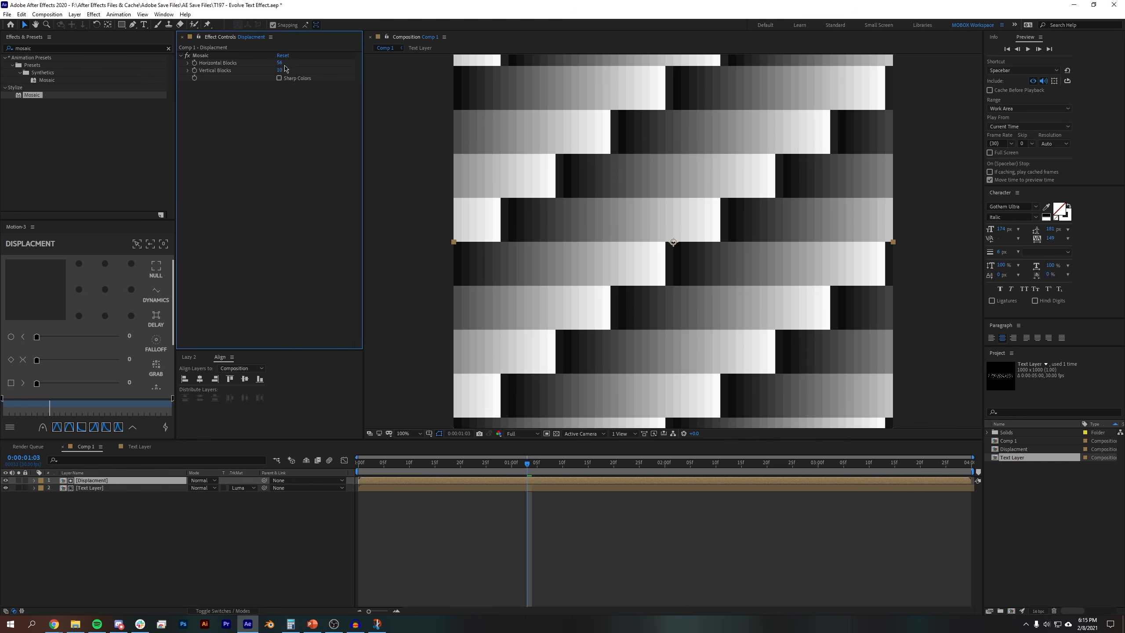
# - Hide the Displacment layer and preview the animation with the mosaic matte applied to the text
pyautogui.click(394, 531)
pyautogui.click(5, 479)
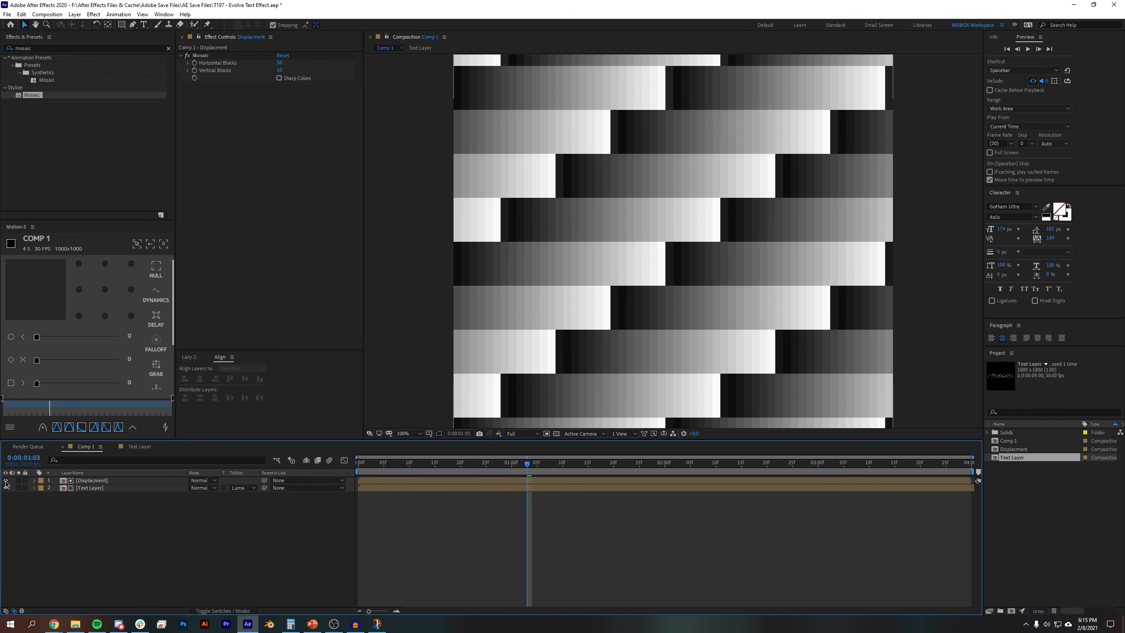
pyautogui.press('space')
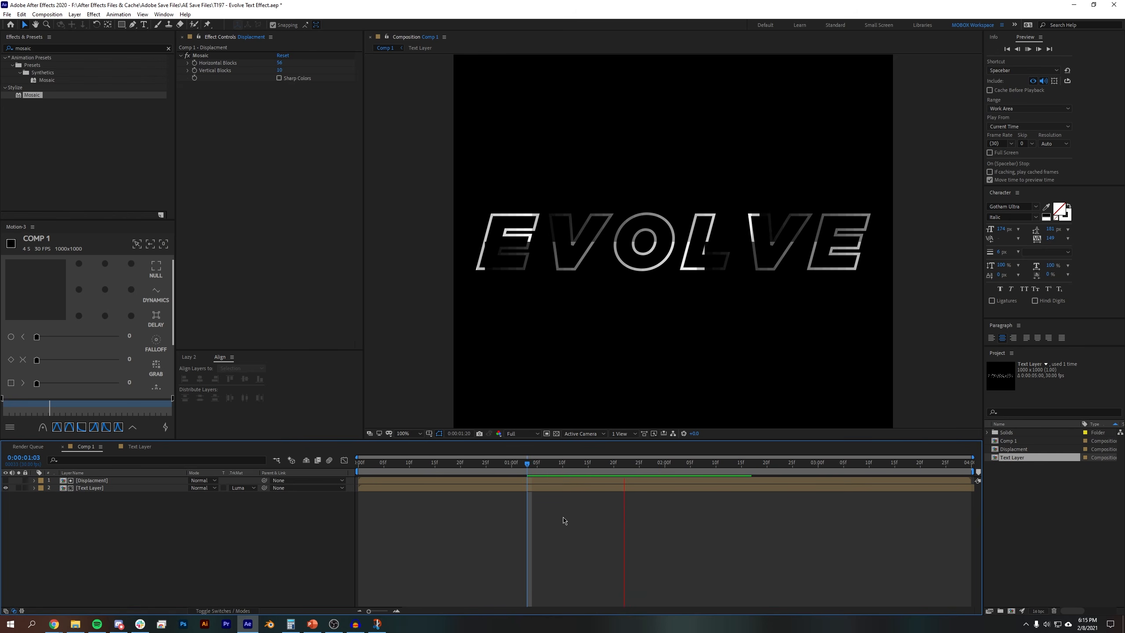
# - Find the Displacement Map effect and apply it to Text Layer
pyautogui.click(69, 114)
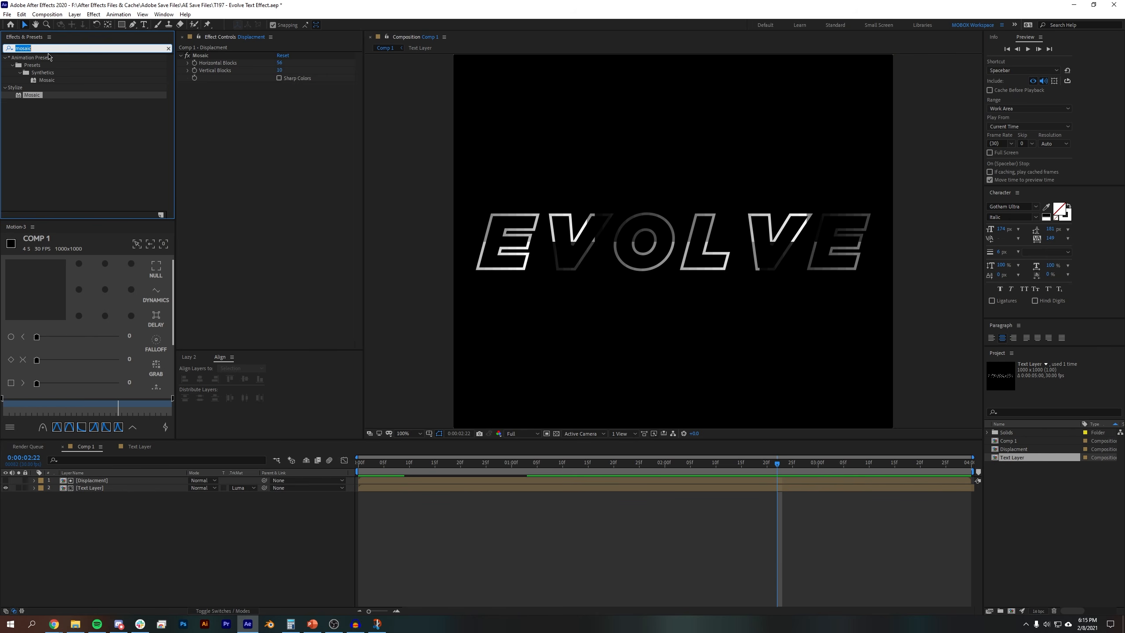
pyautogui.write('dispal')
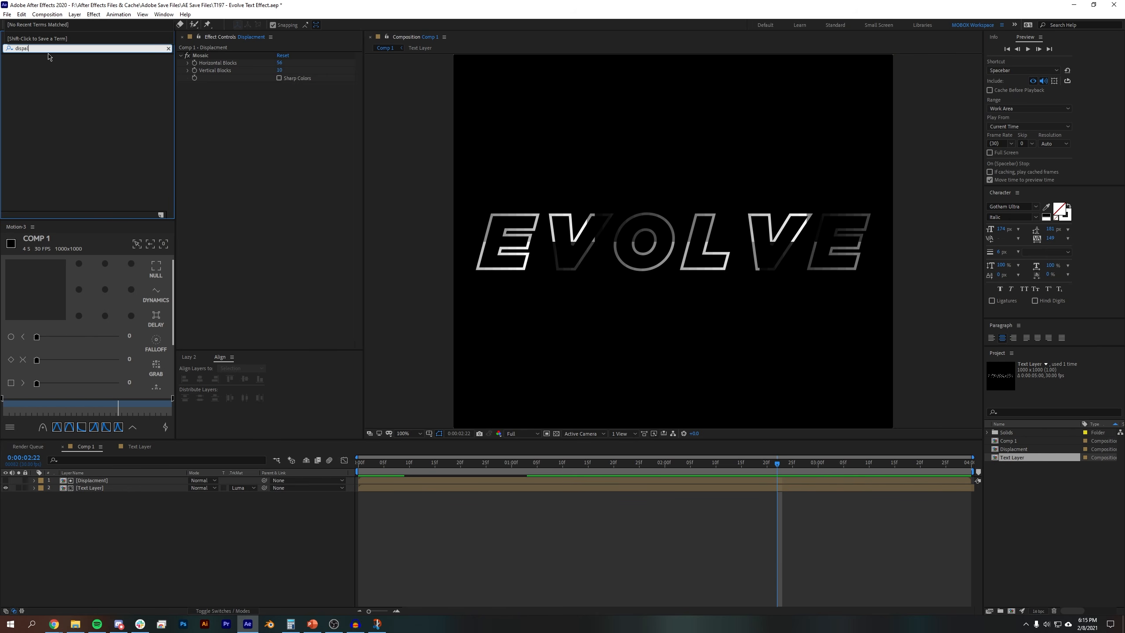
pyautogui.press('BackSpace')
pyautogui.press('BackSpace')
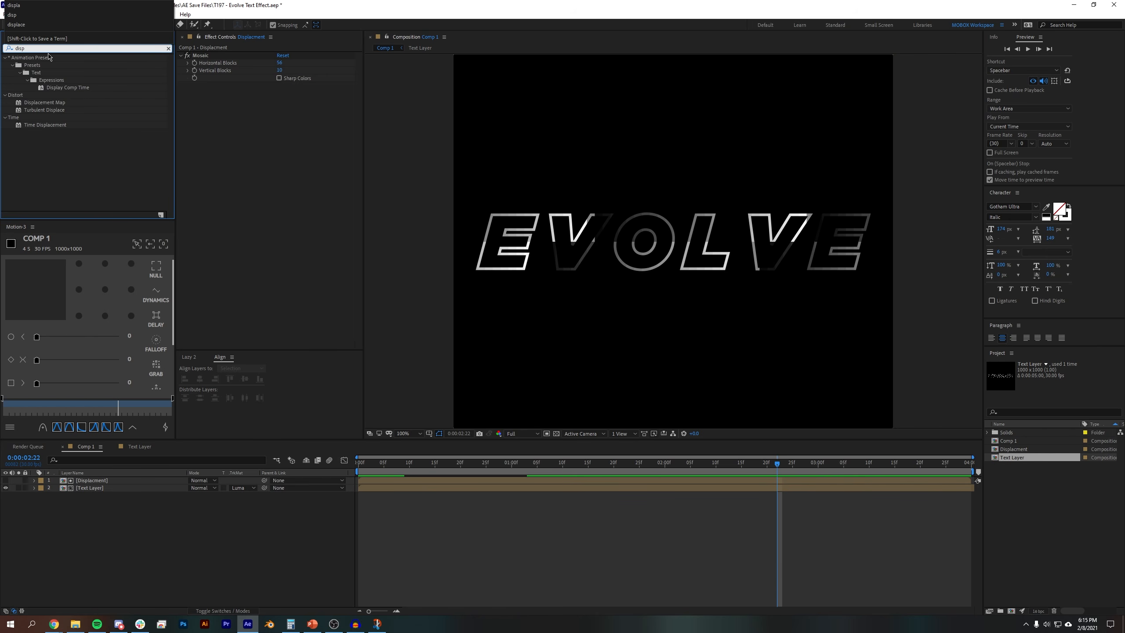
pyautogui.click(65, 175)
pyautogui.moveTo(44, 103); pyautogui.dragTo(89, 487)
# - Set the displacement map layer to Displacment, sourced from Effects & Masks
pyautogui.click(294, 63)
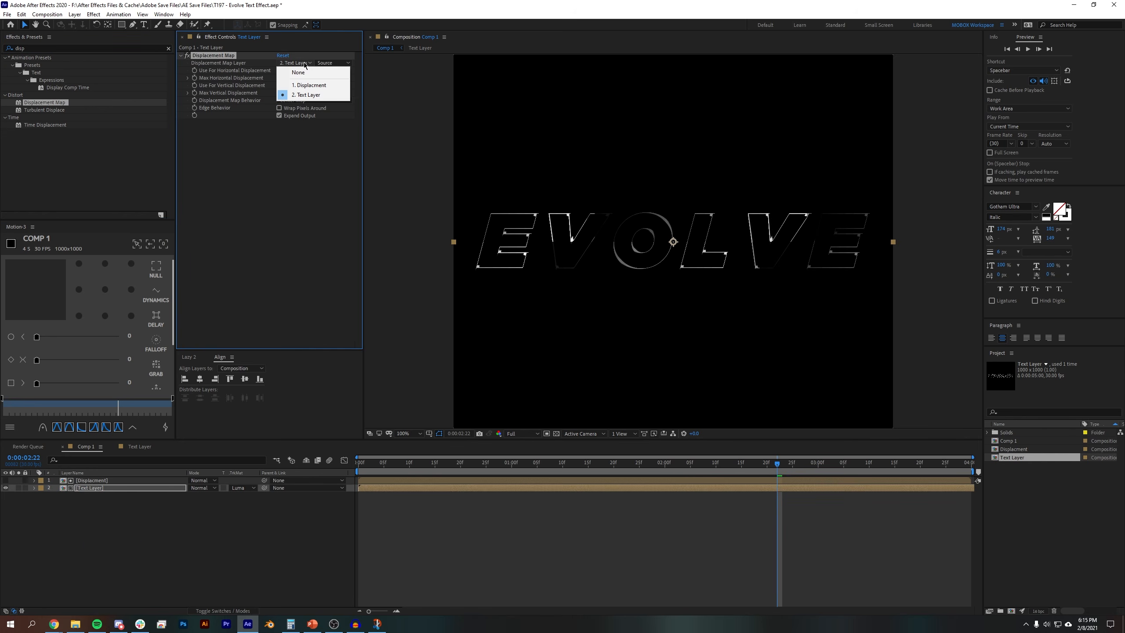
pyautogui.click(308, 84)
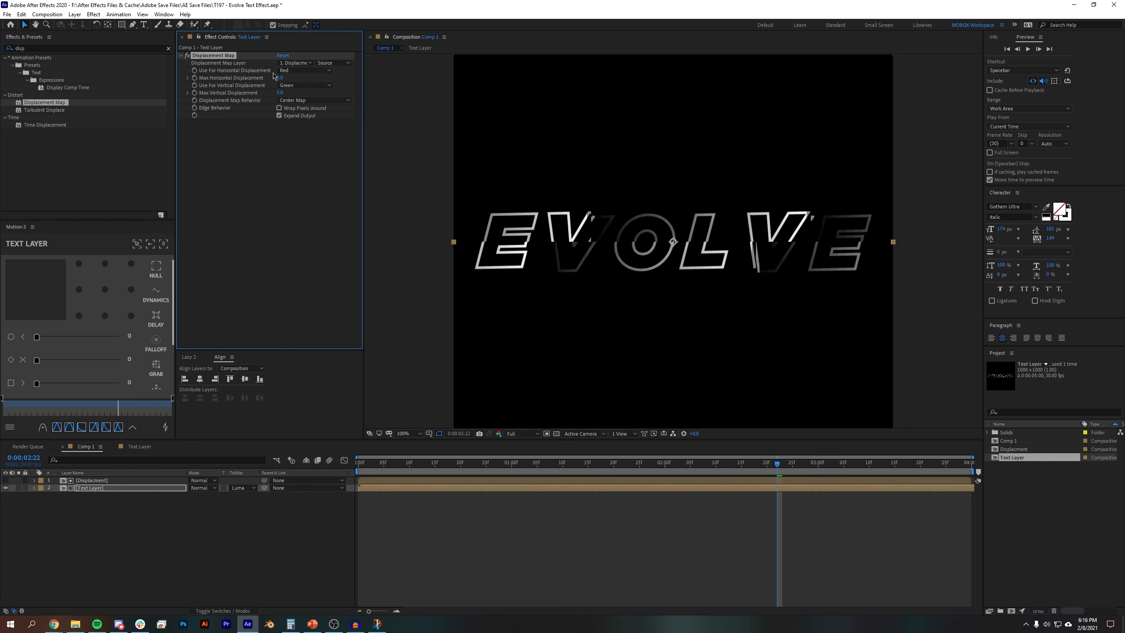
pyautogui.click(333, 63)
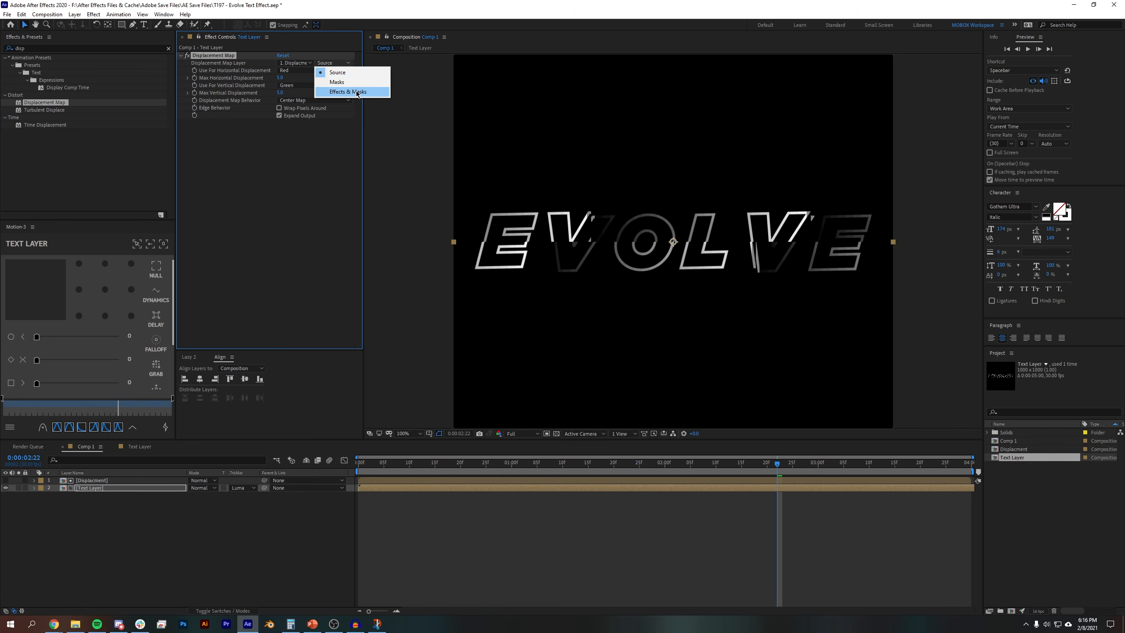
pyautogui.click(357, 92)
# - Base both horizontal and vertical displacement on Lightness, and set both maximum displacements to 10
pyautogui.click(312, 70)
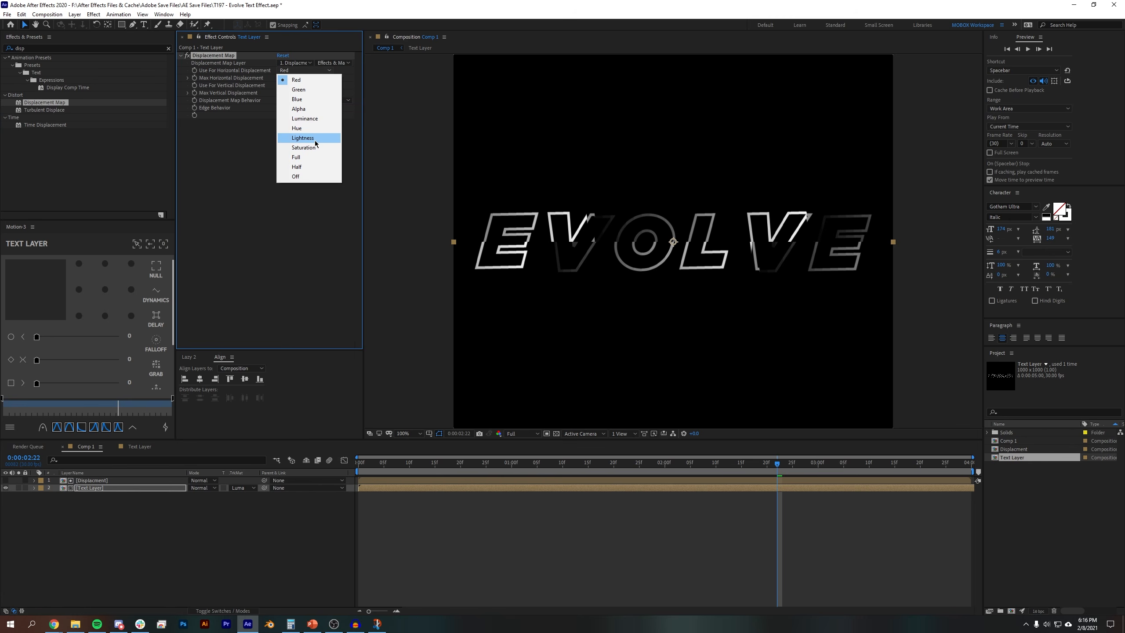
pyautogui.click(315, 140)
pyautogui.click(310, 86)
pyautogui.click(310, 153)
pyautogui.click(280, 79)
pyautogui.write('10')
pyautogui.press('Tab')
pyautogui.write('10')
pyautogui.press('Return')
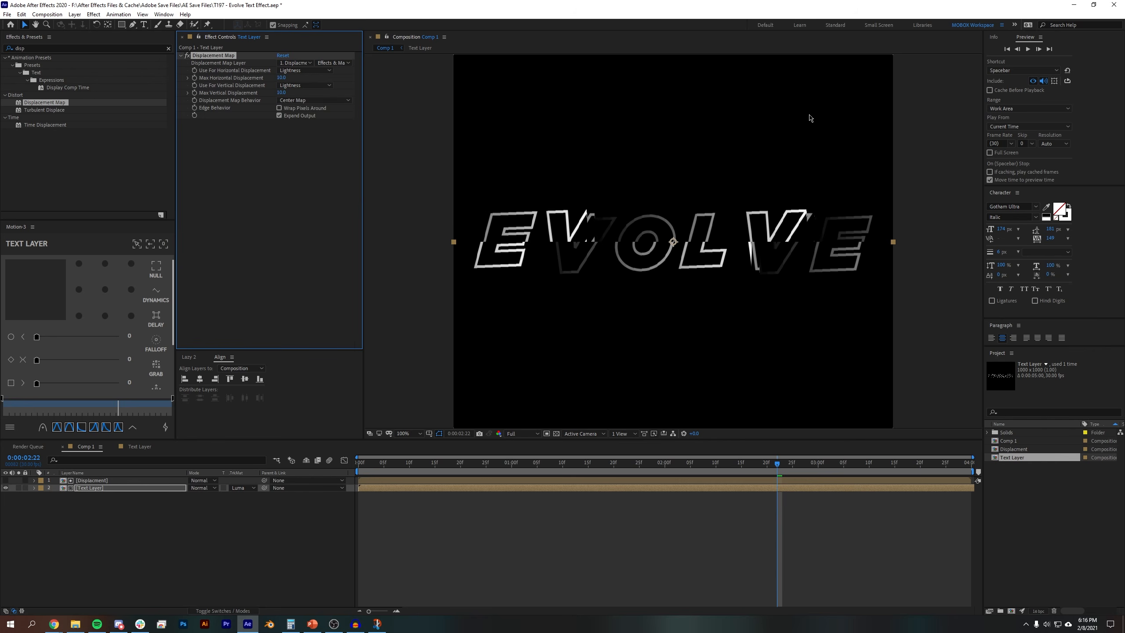
# - Raise the maximum horizontal and vertical displacement to 20 and preview the animation from the start
pyautogui.click(282, 78)
pyautogui.write('20')
pyautogui.press('Tab')
pyautogui.write('20')
pyautogui.press('Return')
pyautogui.click(569, 608)
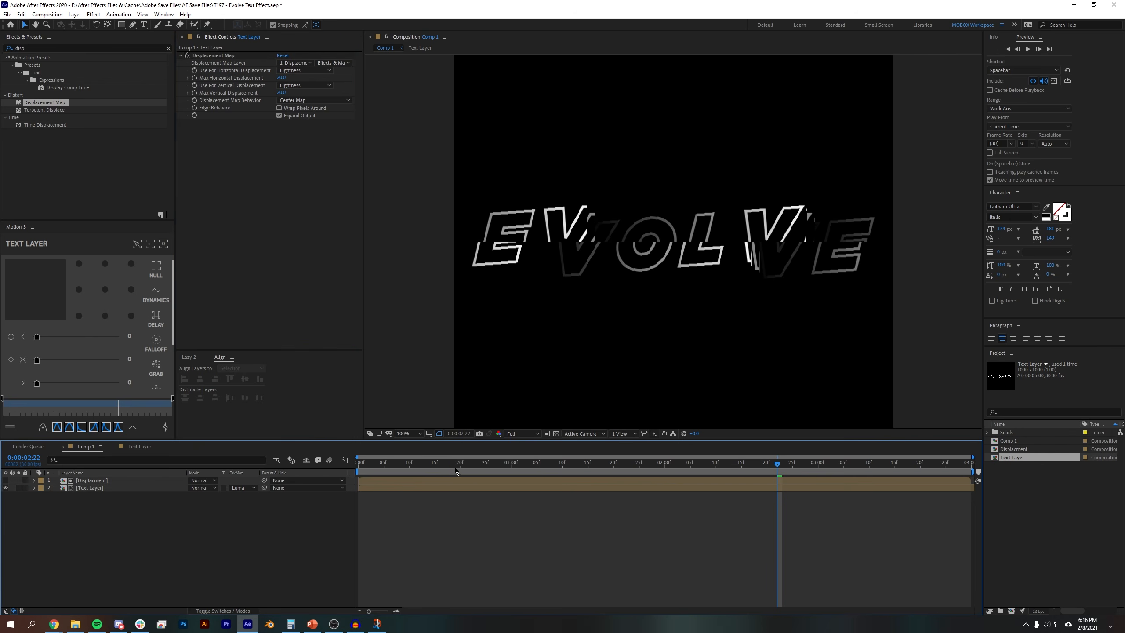
pyautogui.press('space')
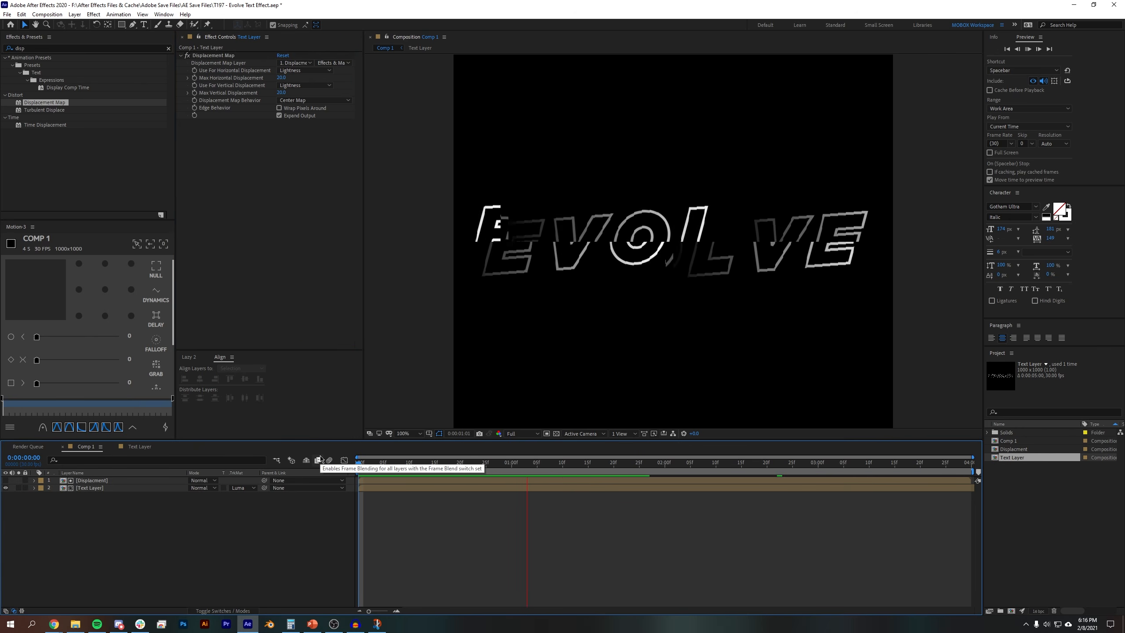
pyautogui.press('space')
# - Find the Echo effect and apply it to Text Layer below the Displacement Map
pyautogui.click(101, 48)
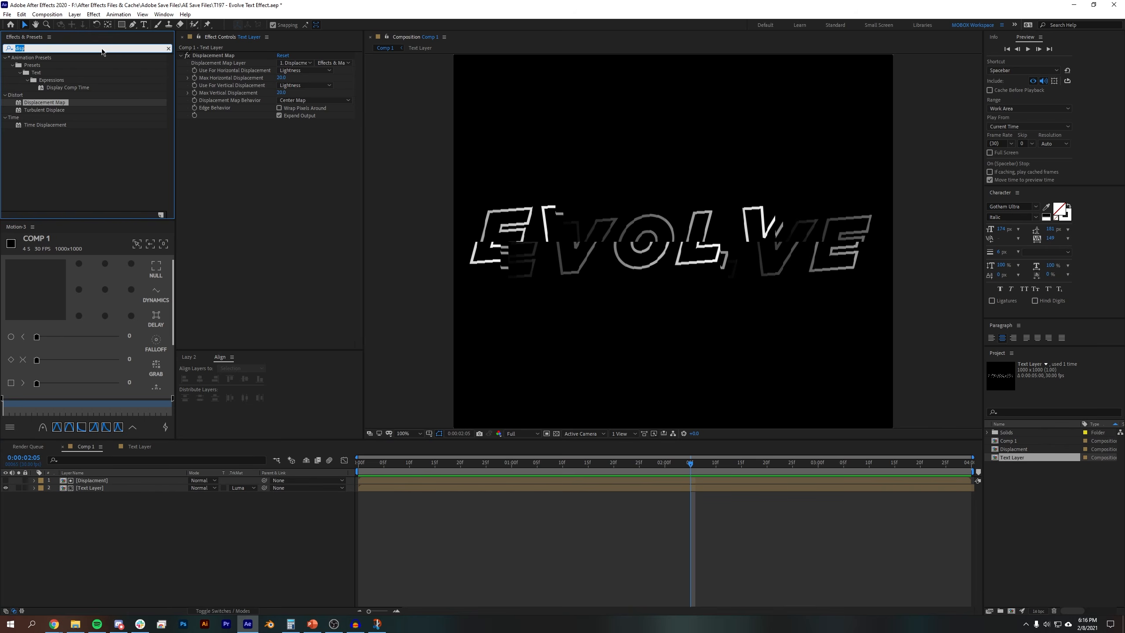
pyautogui.write('echo')
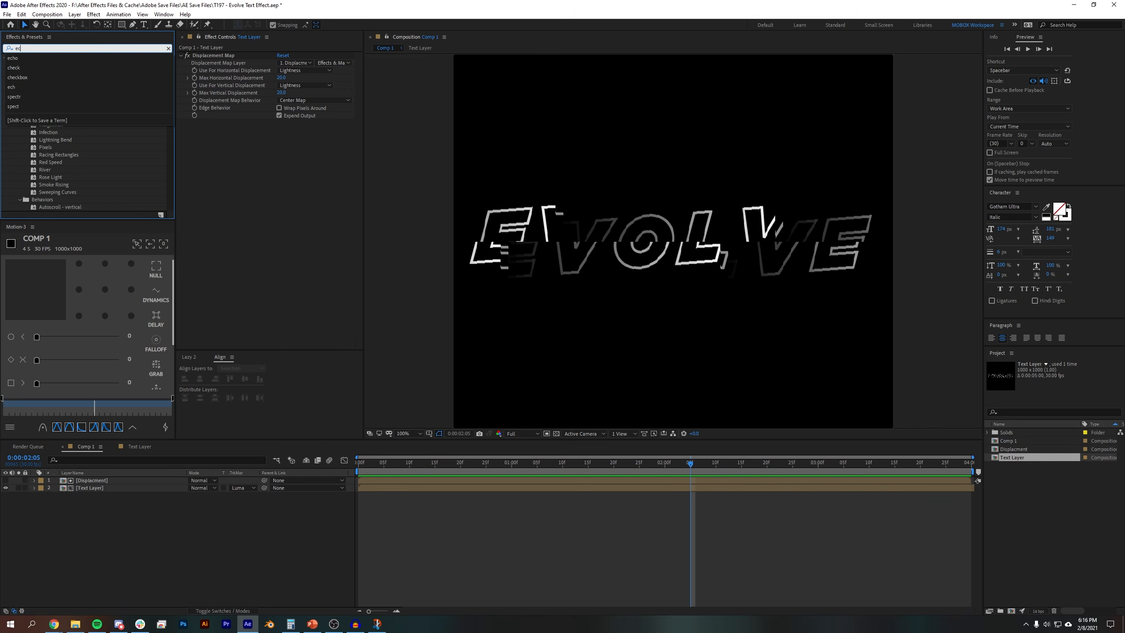
pyautogui.moveTo(30, 66); pyautogui.dragTo(257, 163)
# - Set the Echo effect to an echo time of -0.3 seconds, 3 echoes and a decay of 0.75
pyautogui.click(286, 129)
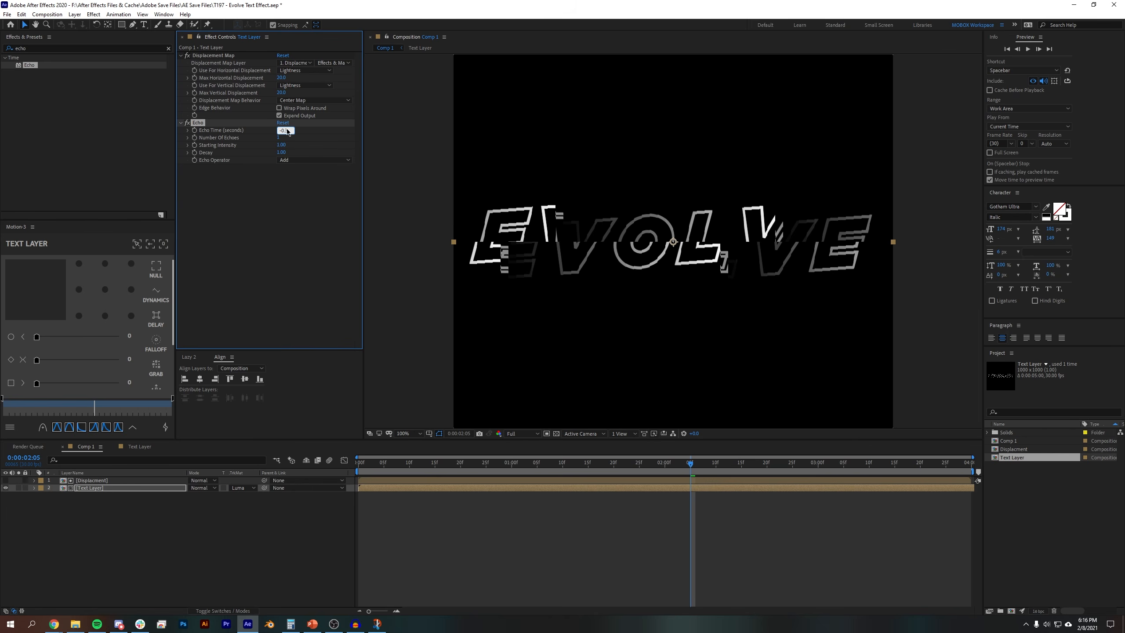
pyautogui.write('-0.3')
pyautogui.press('Tab')
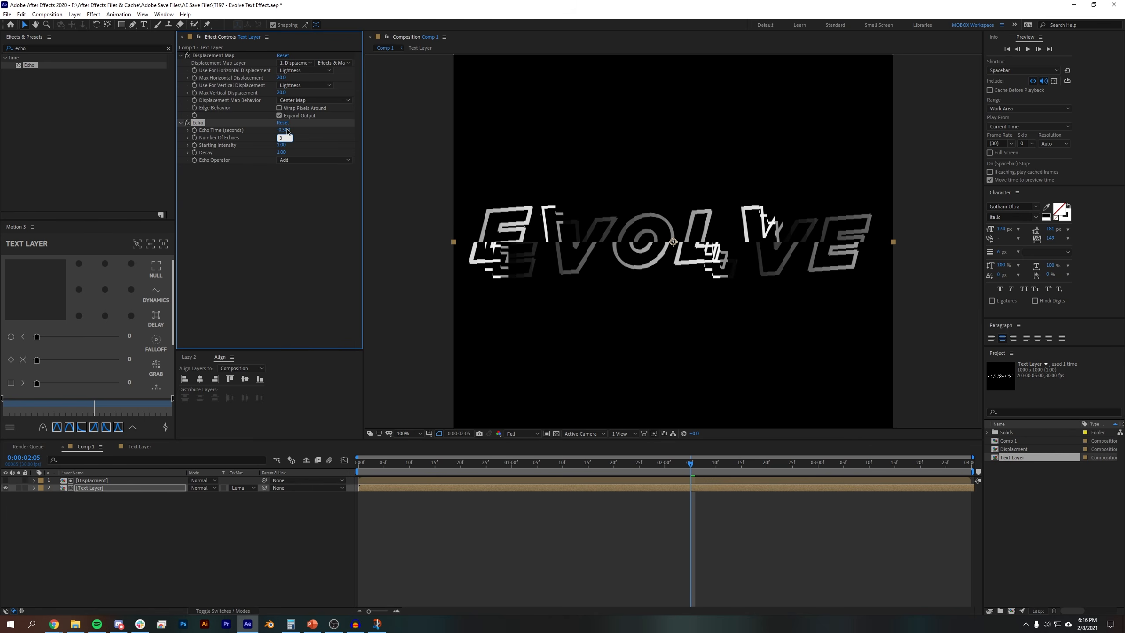
pyautogui.write('3')
pyautogui.press('Return')
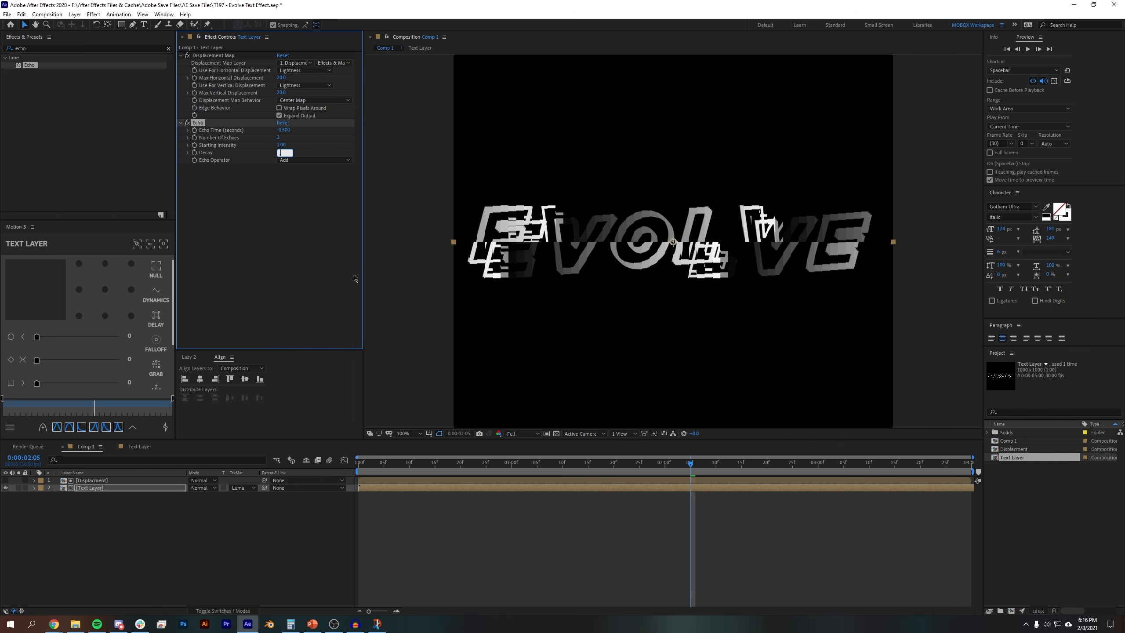
pyautogui.write('0.5')
pyautogui.press('Return')
pyautogui.moveTo(281, 152); pyautogui.dragTo(419, 146)
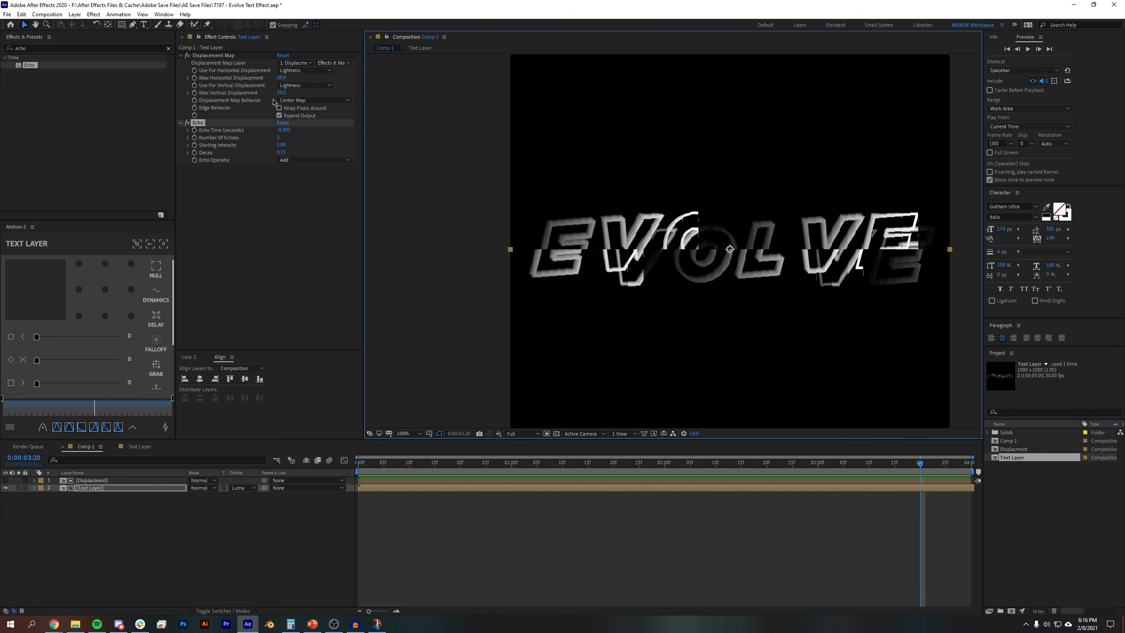
# - Reduce the maximum horizontal and vertical displacement to 10 and preview the animation
pyautogui.click(282, 78)
pyautogui.write('10')
pyautogui.press('Tab')
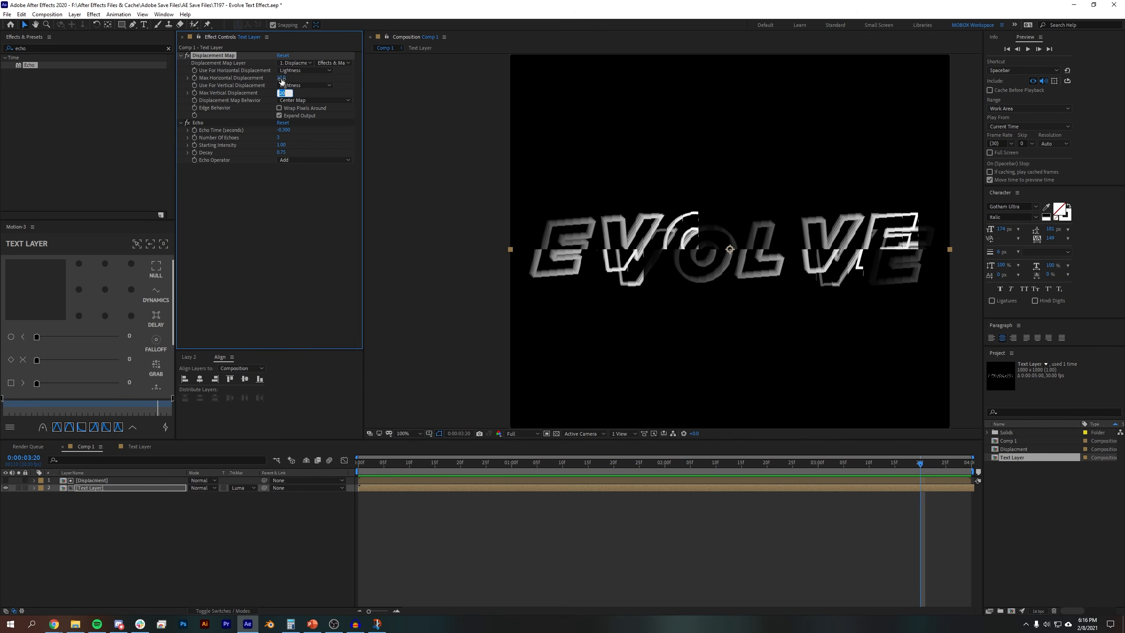
pyautogui.write('10')
pyautogui.press('Return')
pyautogui.click(443, 547)
pyautogui.press('space')
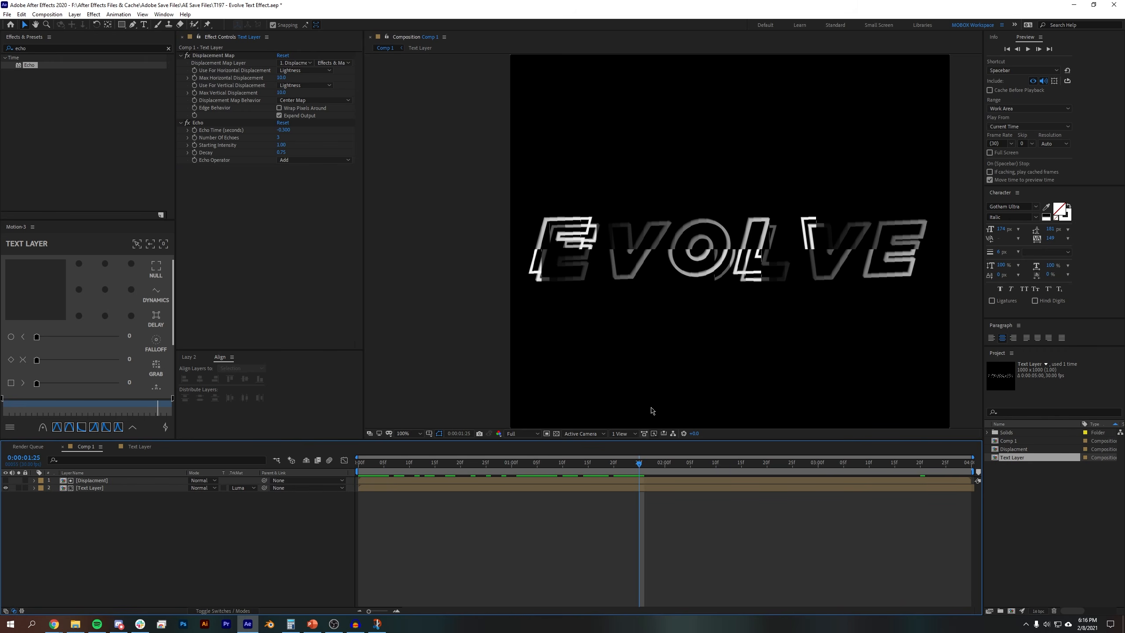
# - Refine the Echo effect to an echo time of -0.015 seconds, 5 echoes and a decay of 0.65
pyautogui.scroll(1, 472, 213)
pyautogui.click(284, 129)
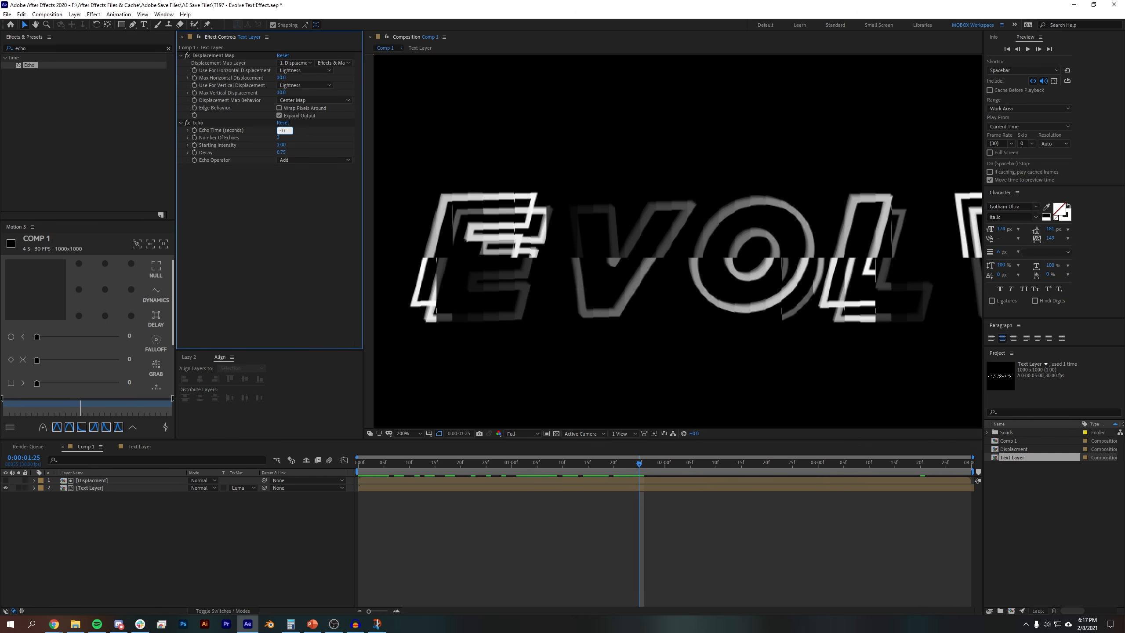
pyautogui.press('Return')
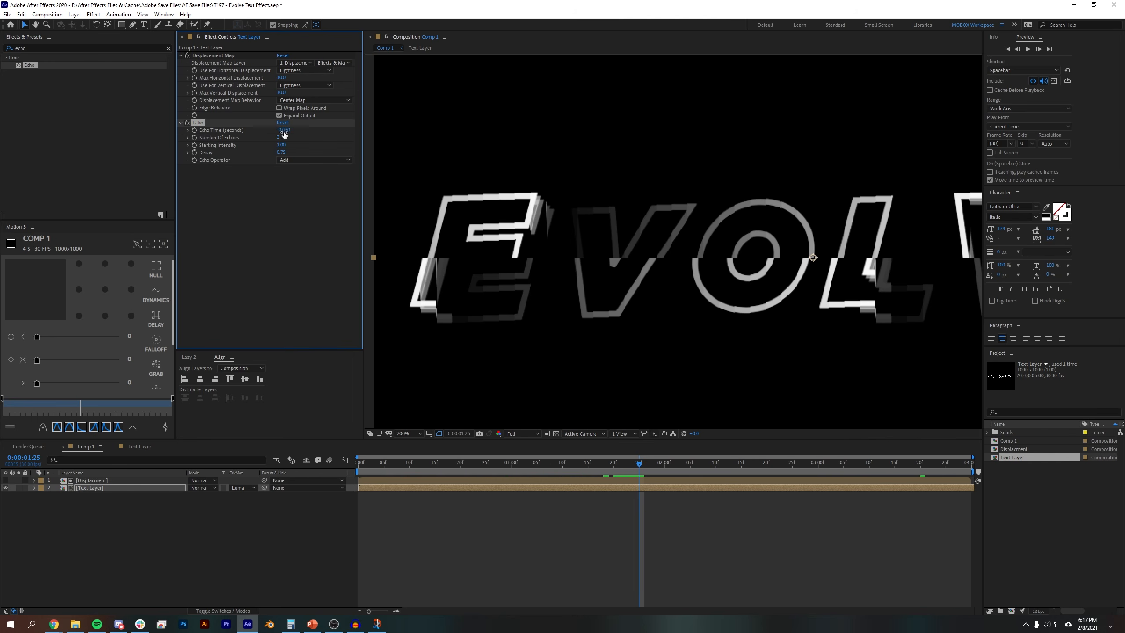
pyautogui.click(288, 174)
pyautogui.moveTo(278, 138); pyautogui.dragTo(281, 139)
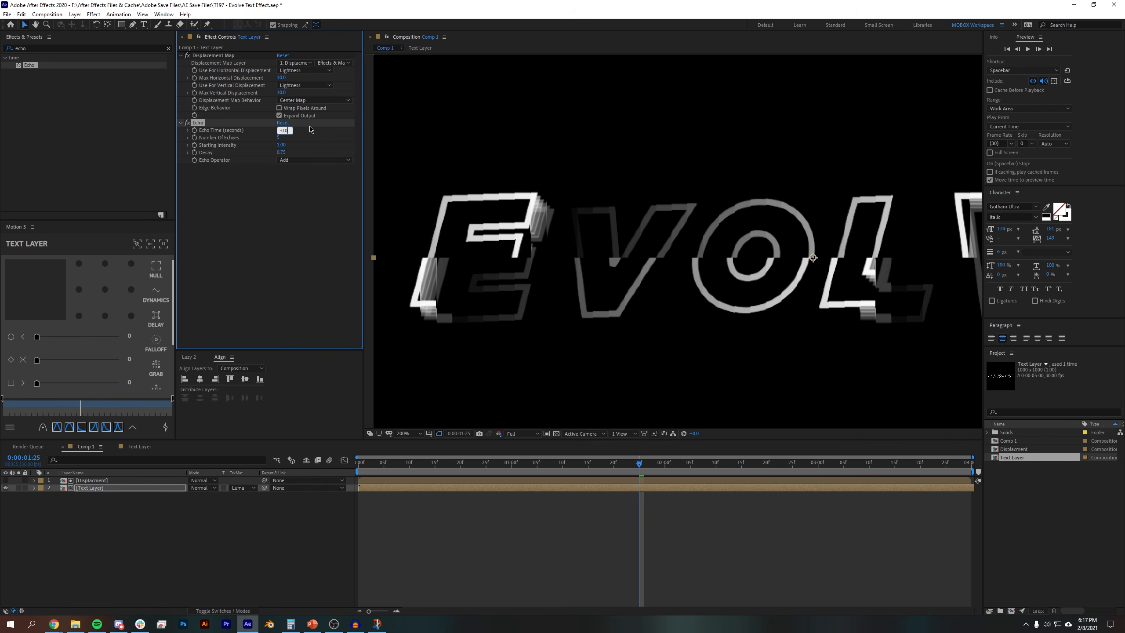
pyautogui.press('Return')
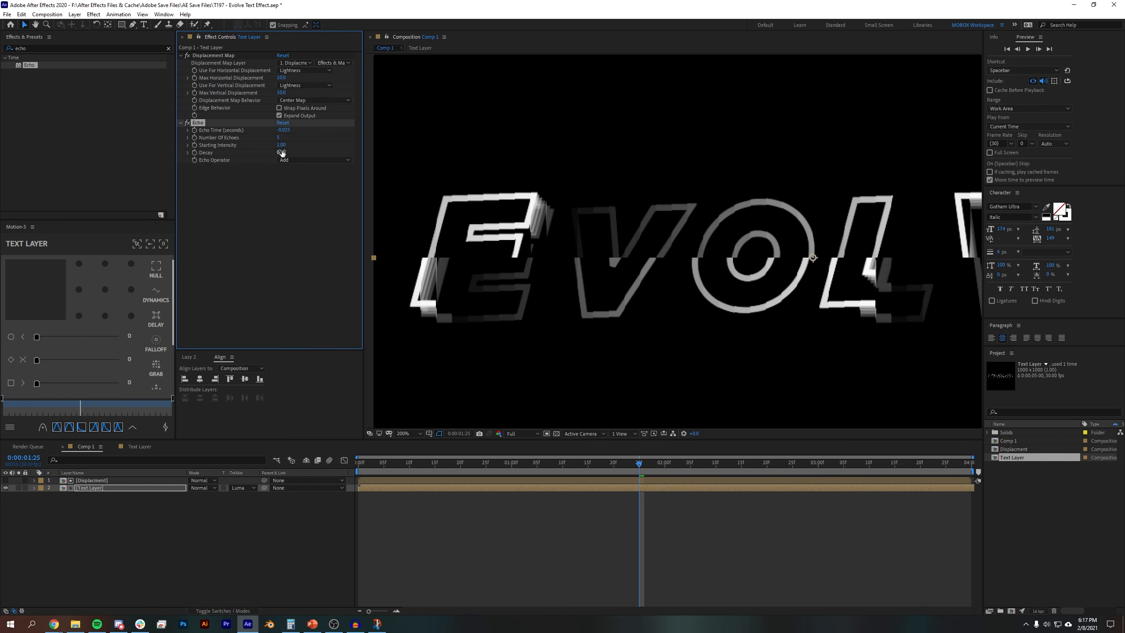
pyautogui.moveTo(289, 151); pyautogui.dragTo(281, 154)
# - Set the preview resolution to Half and play the animation to check the echo trails on the letters
pyautogui.moveTo(480, 467); pyautogui.dragTo(271, 446)
pyautogui.scroll(-1, 742, 248)
pyautogui.press('space')
pyautogui.click(523, 434)
pyautogui.click(518, 463)
pyautogui.scroll(1, 679, 273)
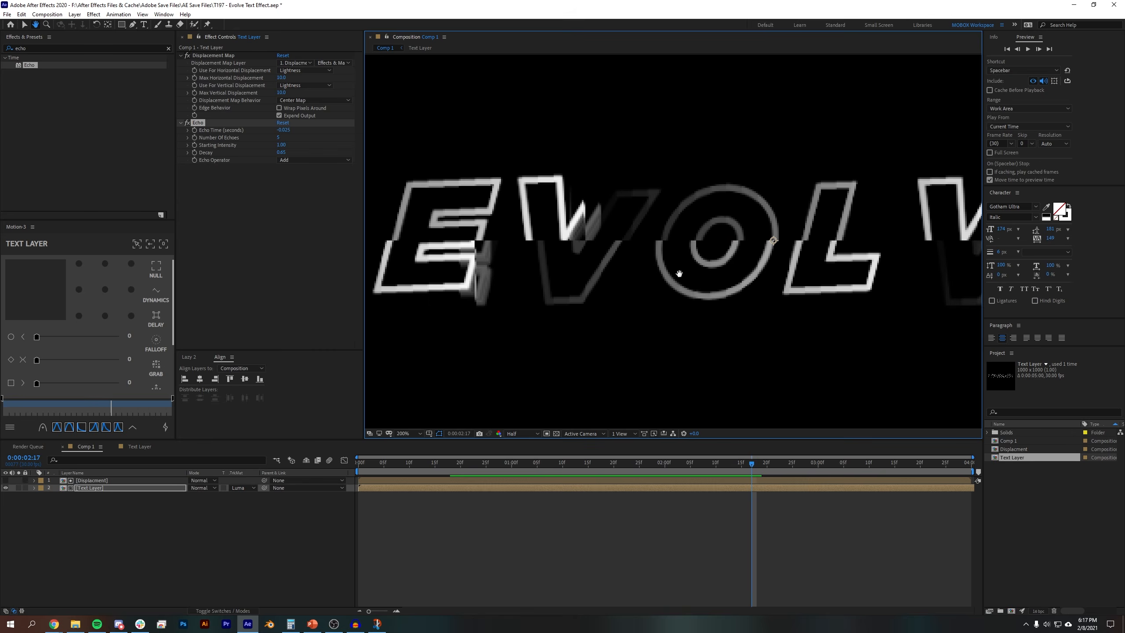
pyautogui.scroll(-1, 679, 273)
pyautogui.moveTo(729, 274); pyautogui.dragTo(663, 275)
pyautogui.press('space')
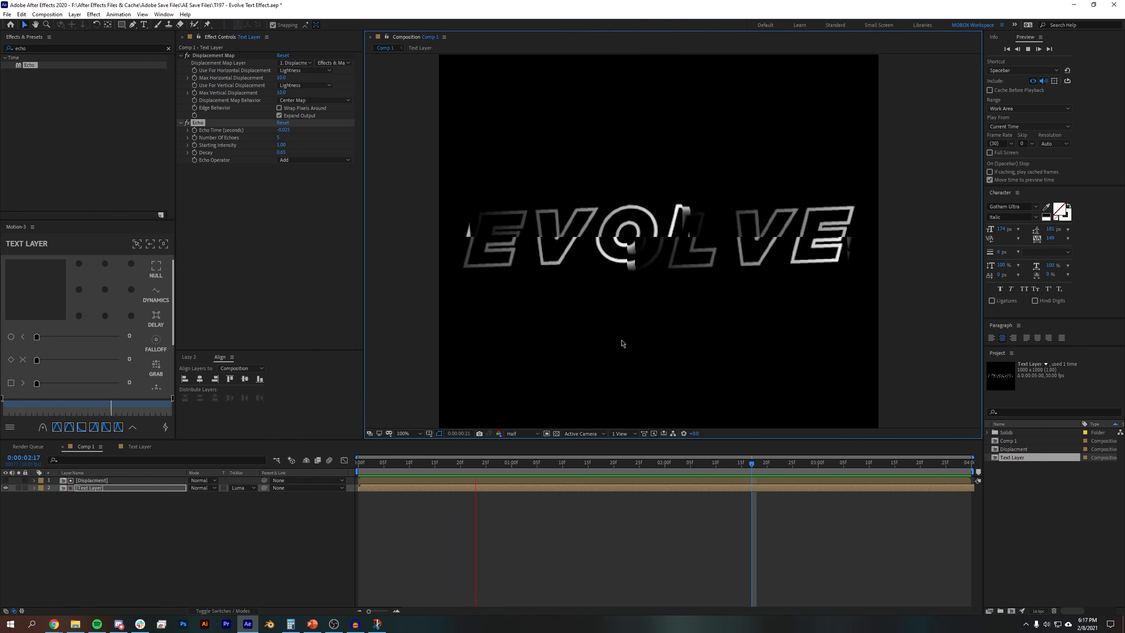
pyautogui.press('space')
# - Adjust the Mosaic effect's horizontal blocks on the Displacment layer and preview the animation
pyautogui.click(105, 480)
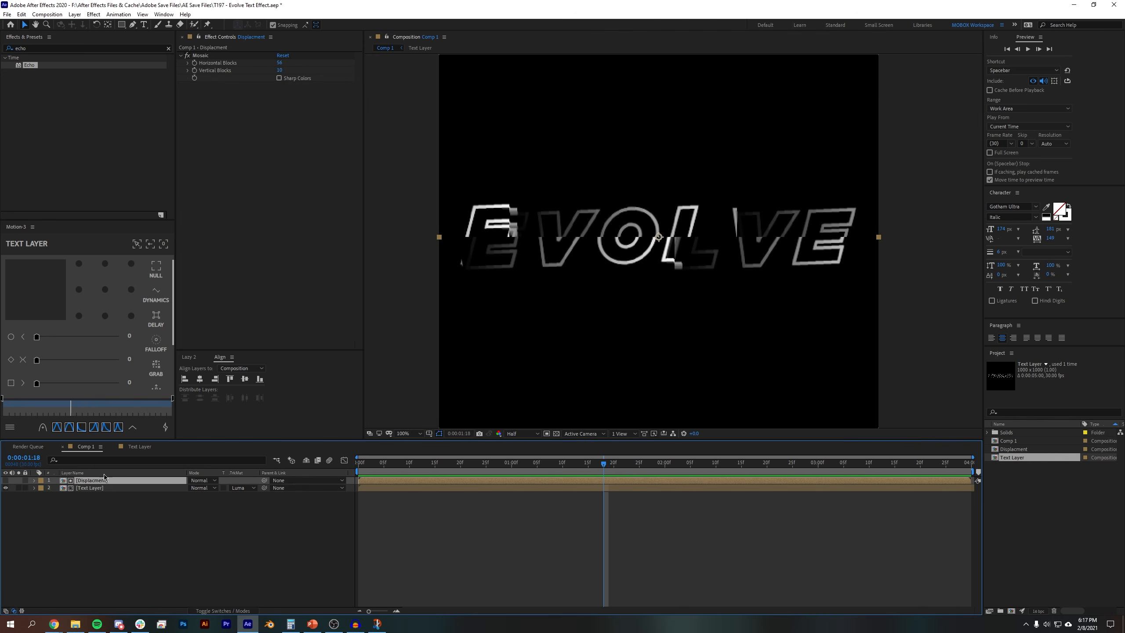
pyautogui.moveTo(283, 65); pyautogui.dragTo(274, 70)
pyautogui.click(533, 548)
pyautogui.moveTo(447, 463); pyautogui.dragTo(483, 453)
pyautogui.press('space')
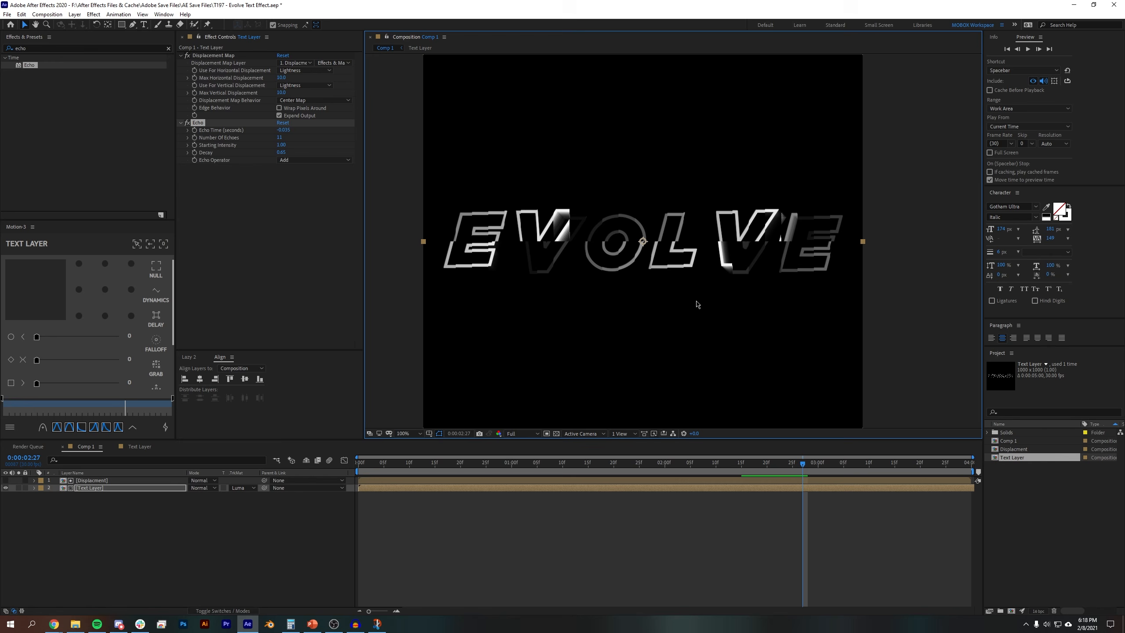
# - Apply Gradient Ramp to Text Layer, placing its start above the text at about 440, 396 and its end below at about 432, 602
pyautogui.click(48, 48)
pyautogui.write('grad')
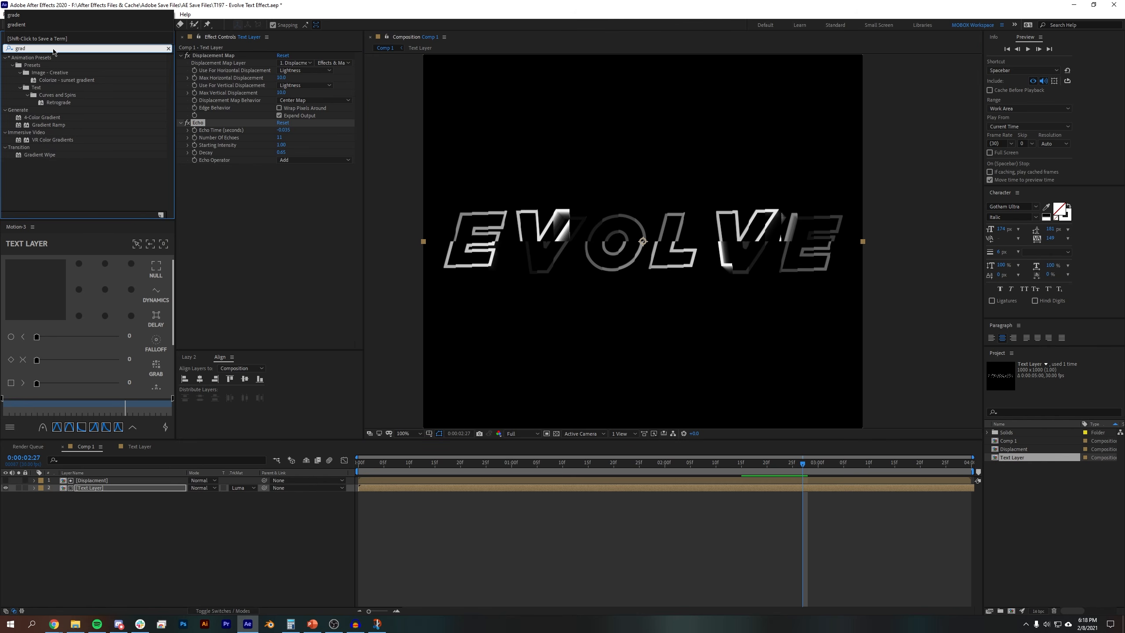
pyautogui.doubleClick(49, 124)
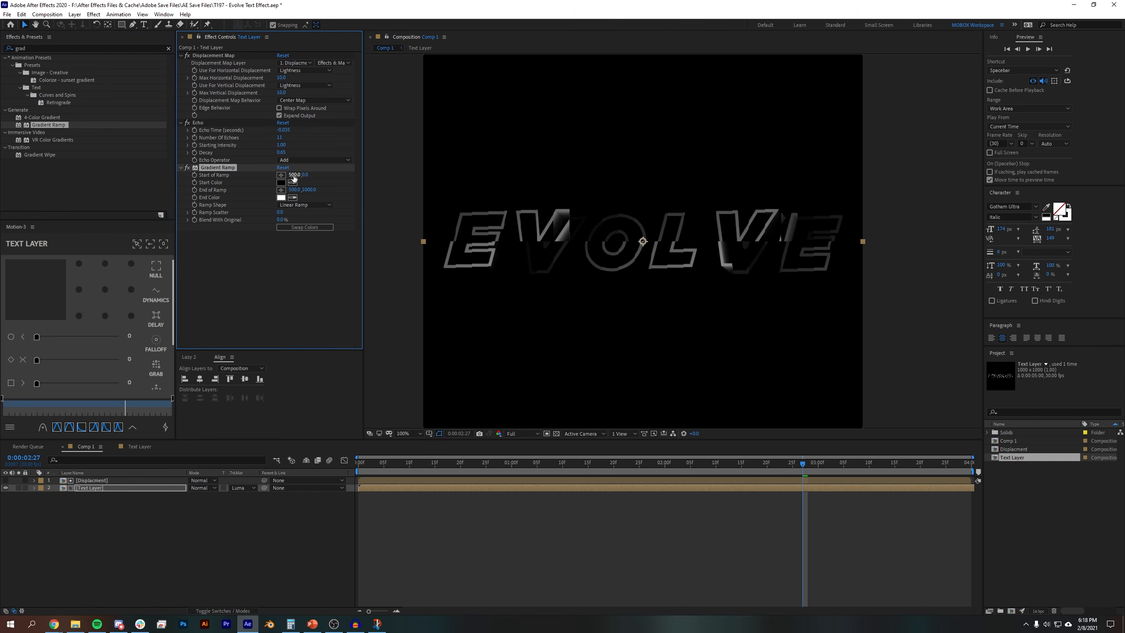
pyautogui.moveTo(158, 189); pyautogui.dragTo(714, 205)
pyautogui.scroll(-1, 729, 241)
pyautogui.moveTo(867, 131); pyautogui.dragTo(644, 218)
pyautogui.moveTo(659, 351); pyautogui.dragTo(643, 264)
# - Set the Gradient Ramp's start color to turquoise (00FFC0) and preview the colored text
pyautogui.click(281, 182)
pyautogui.moveTo(306, 397); pyautogui.dragTo(305, 424)
pyautogui.moveTo(285, 373); pyautogui.dragTo(293, 349)
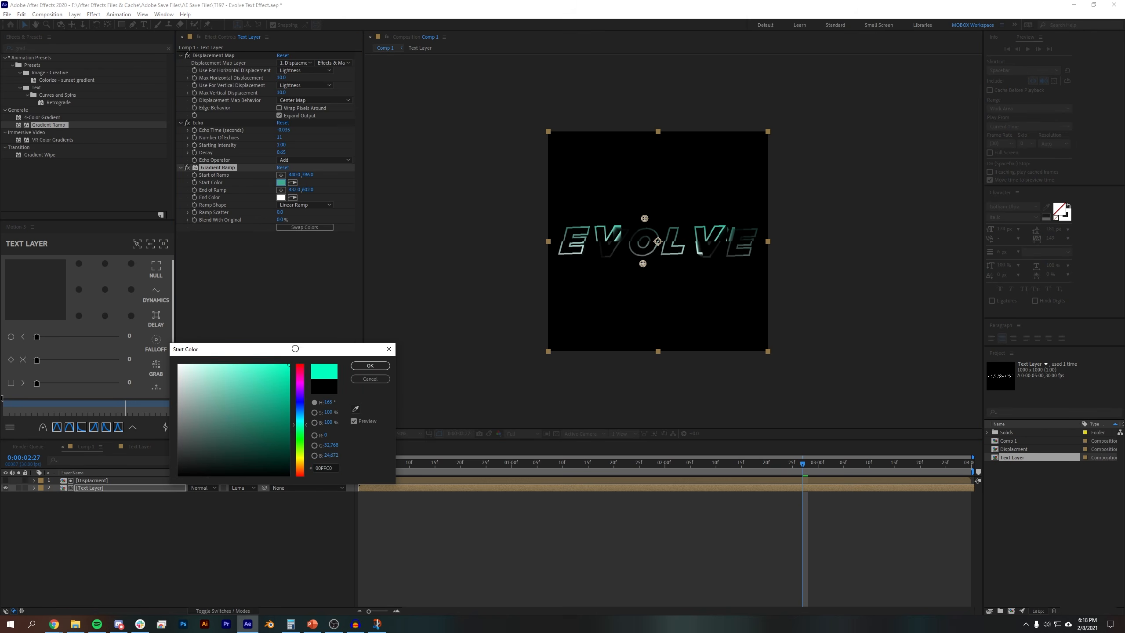
pyautogui.click(369, 367)
pyautogui.scroll(1, 658, 294)
pyautogui.press('space')
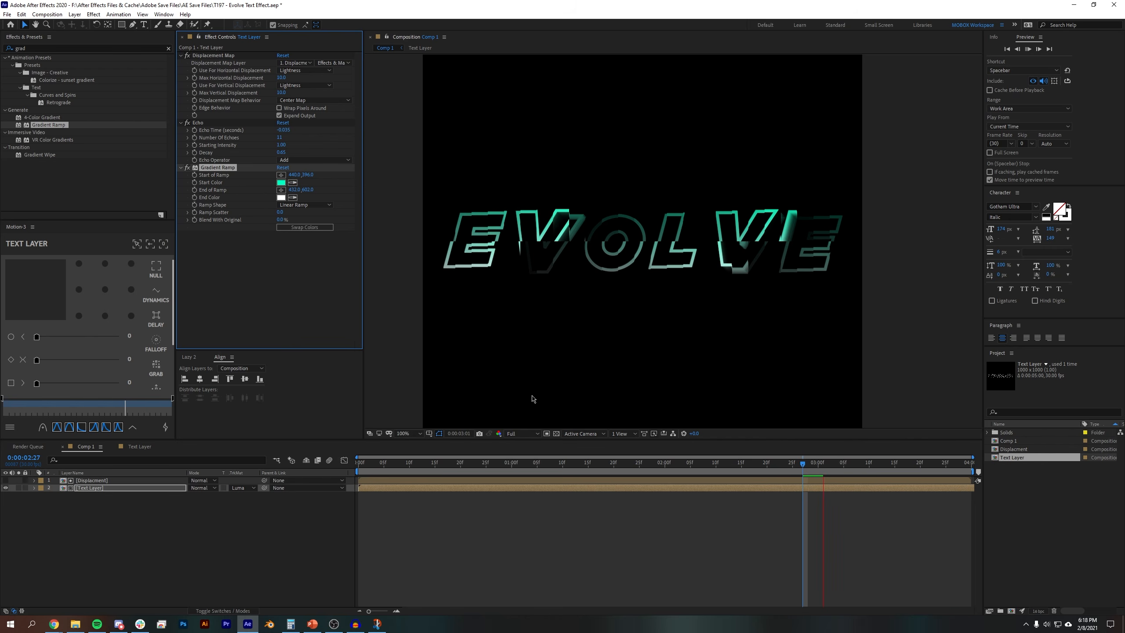
pyautogui.press('space')
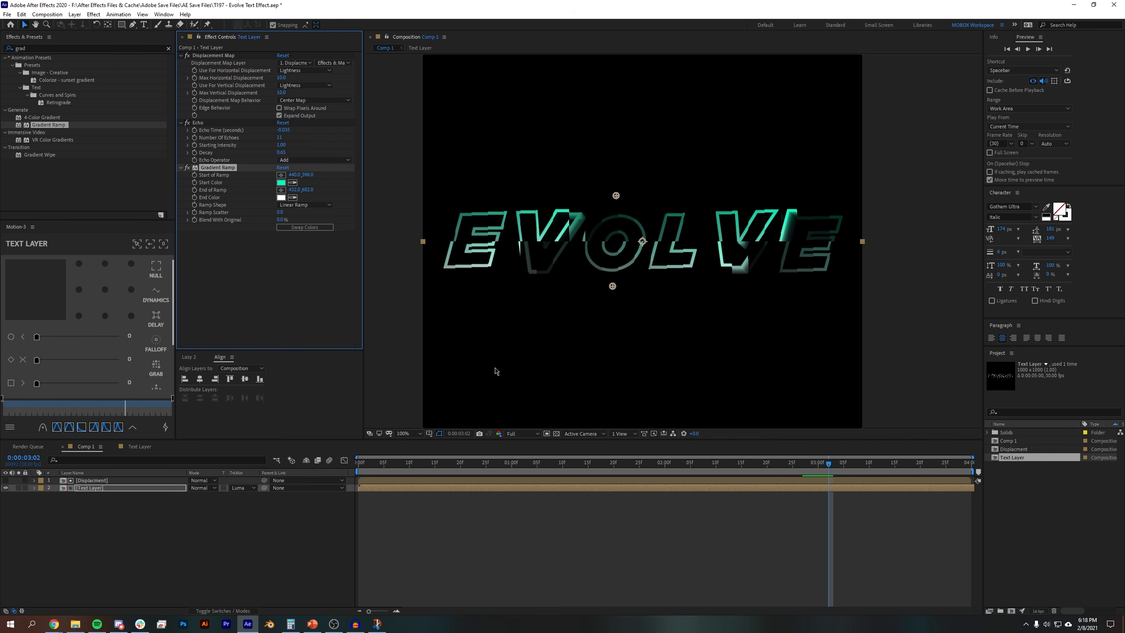
# - Find the Stylize Glow effect and apply it to Text Layer after the Gradient Ramp
pyautogui.click(100, 47)
pyautogui.write('glow')
pyautogui.moveTo(38, 125); pyautogui.dragTo(307, 239)
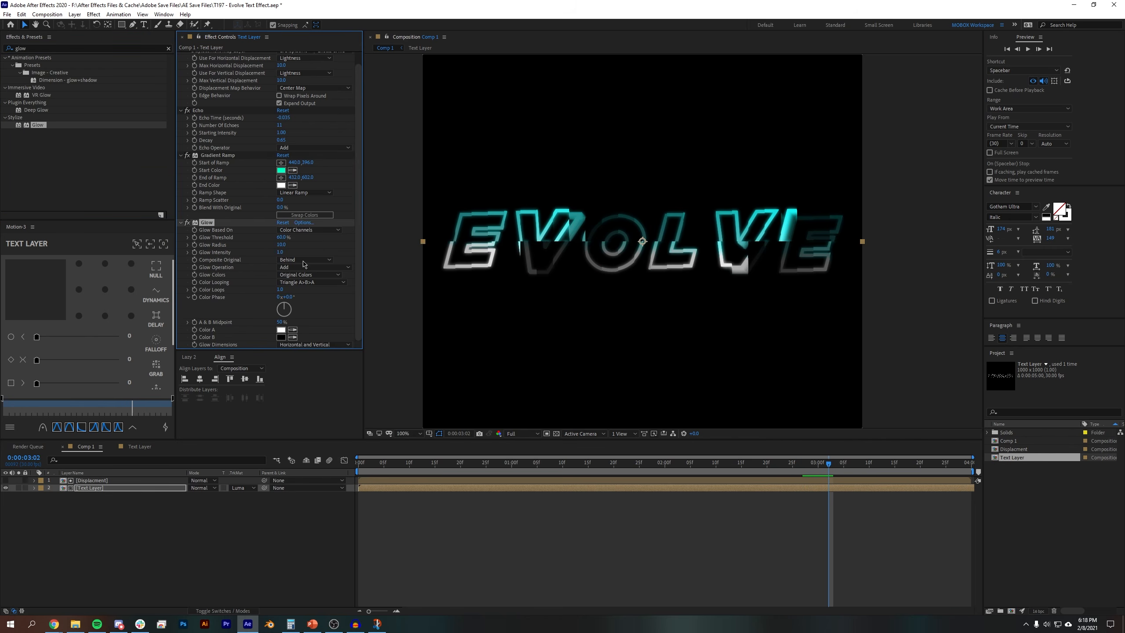
# - Set Text Layer's Glow Radius to about 82, try a greener Gradient Ramp start color, and preview the text animation
pyautogui.click(280, 170)
pyautogui.moveTo(305, 423); pyautogui.dragTo(306, 434)
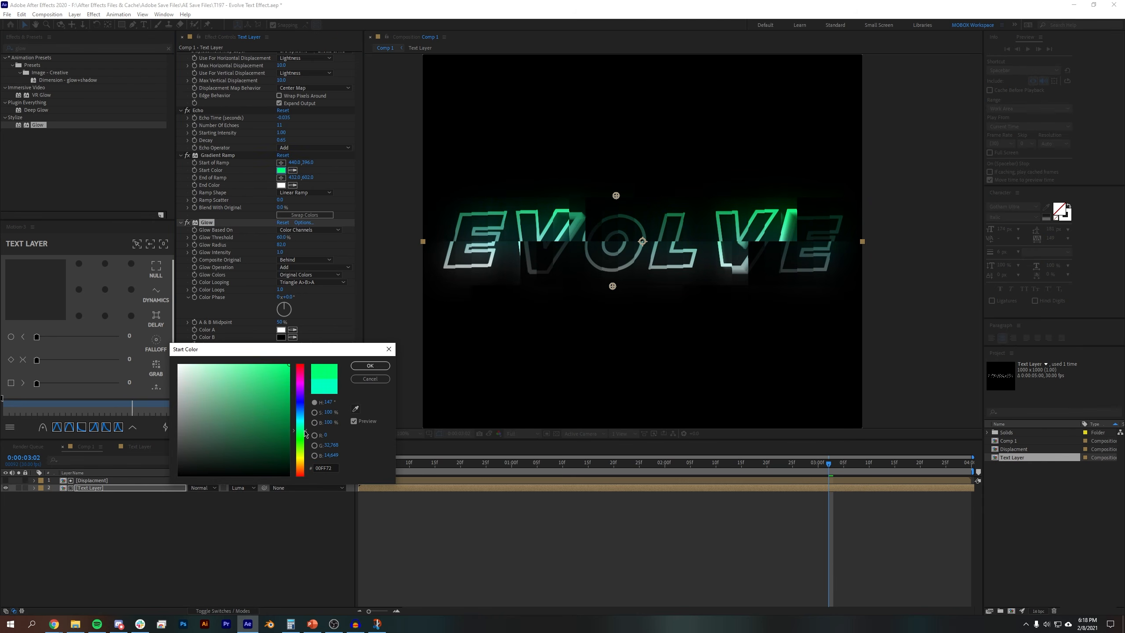
pyautogui.click(370, 366)
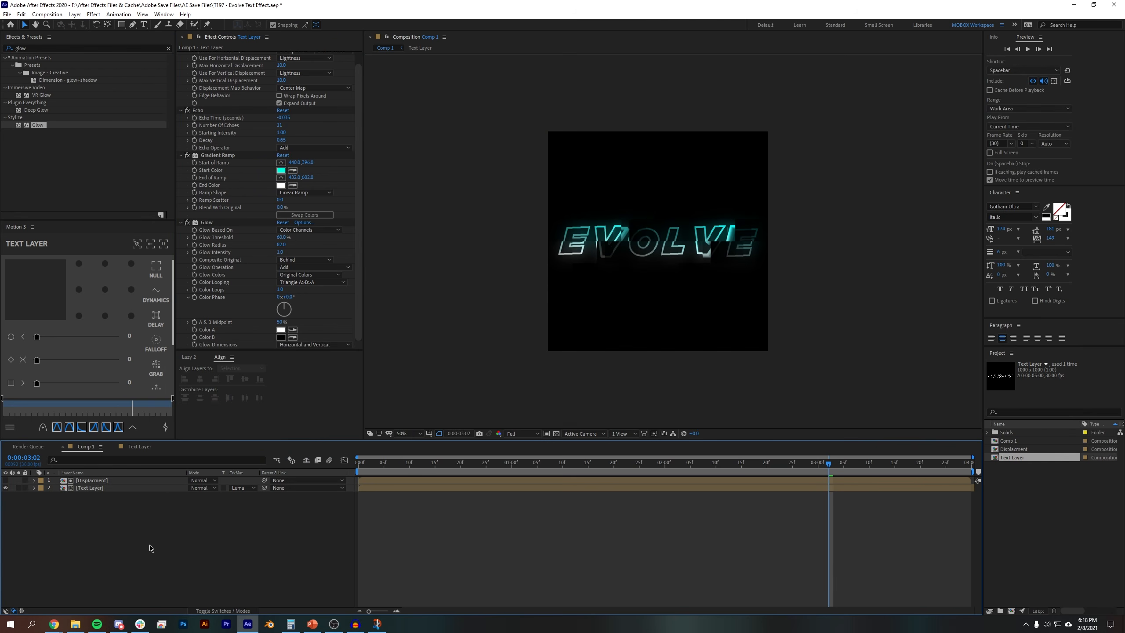
pyautogui.doubleClick(93, 487)
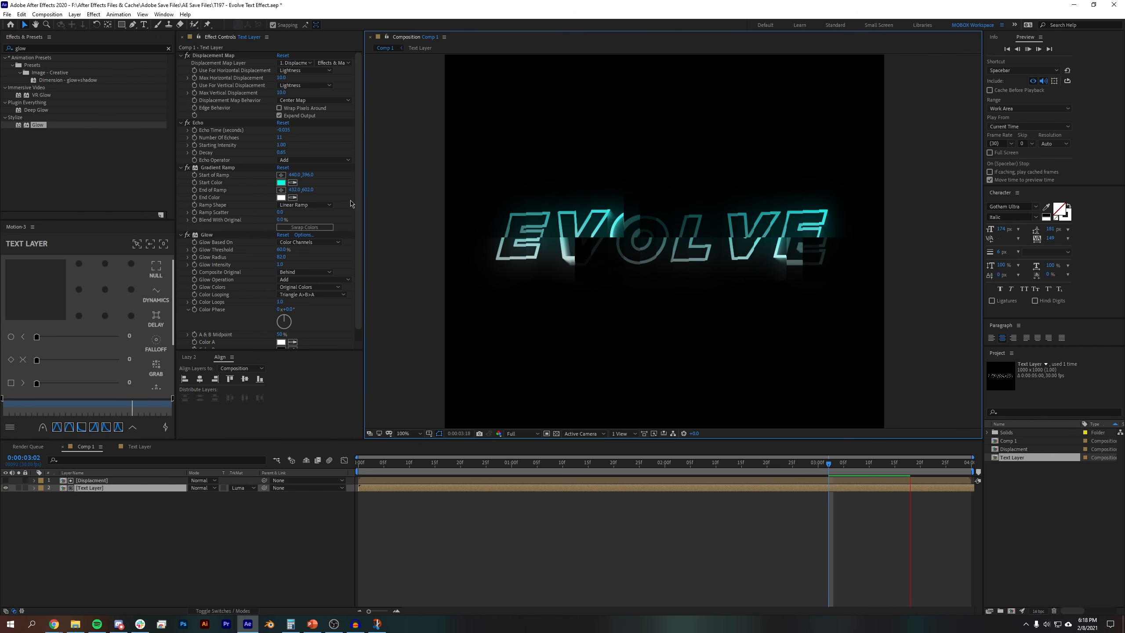
# - Apply Fast Box Blur to the Displacment layer after Mosaic and set its Blur Radius to 12
pyautogui.click(82, 46)
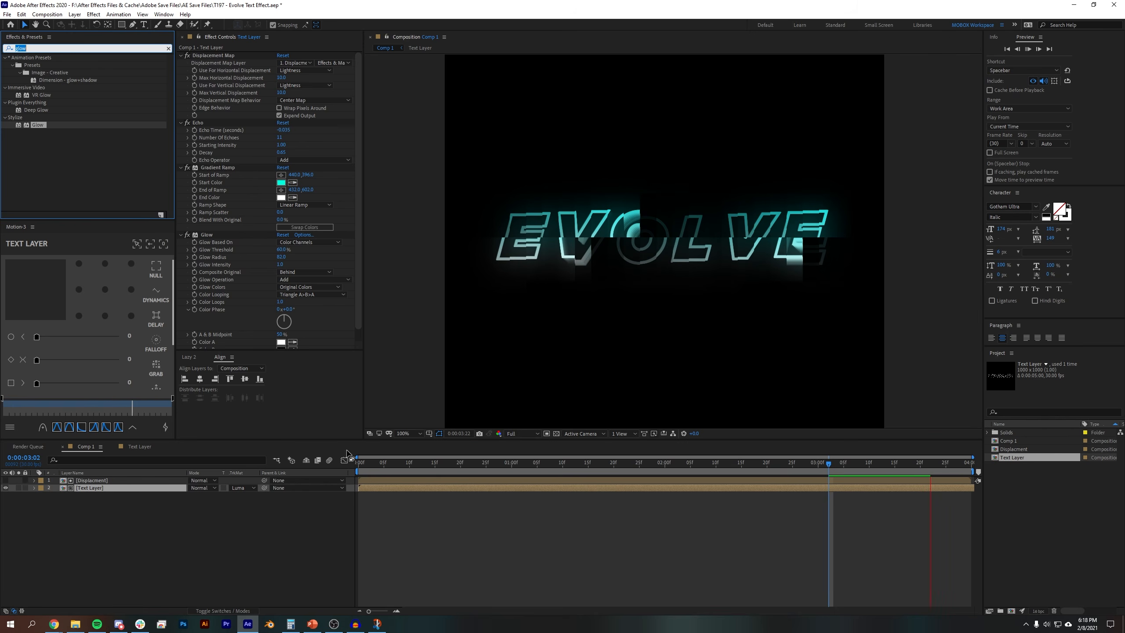
pyautogui.click(493, 471)
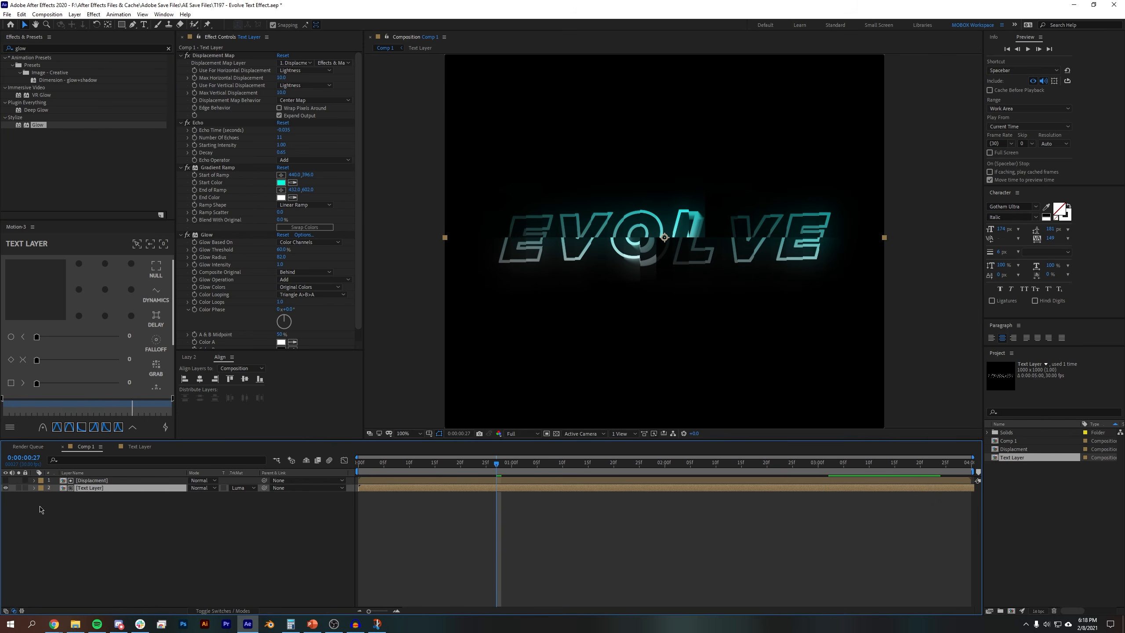
pyautogui.click(65, 48)
pyautogui.write('fast')
pyautogui.moveTo(47, 110); pyautogui.dragTo(116, 480)
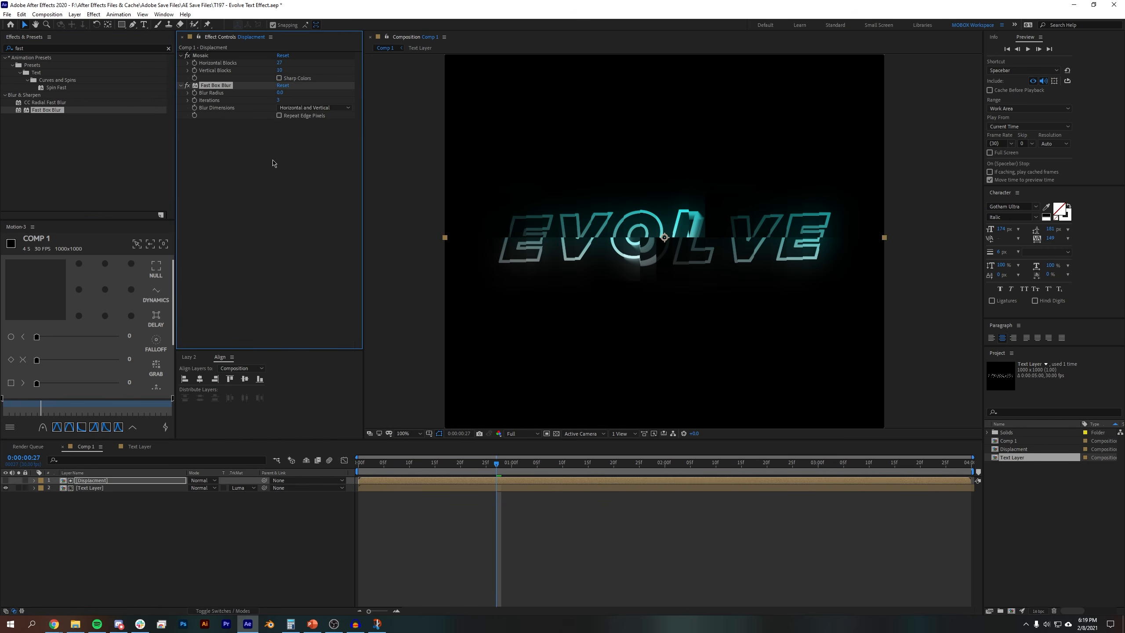
pyautogui.moveTo(281, 94); pyautogui.dragTo(281, 93)
pyautogui.write('12')
pyautogui.press('Return')
# - Adjust the Echo Time of Text Layer's Echo effect at 0:00:01:07 and preview the animation
pyautogui.scroll(1, 697, 324)
pyautogui.moveTo(437, 463); pyautogui.dragTo(548, 465)
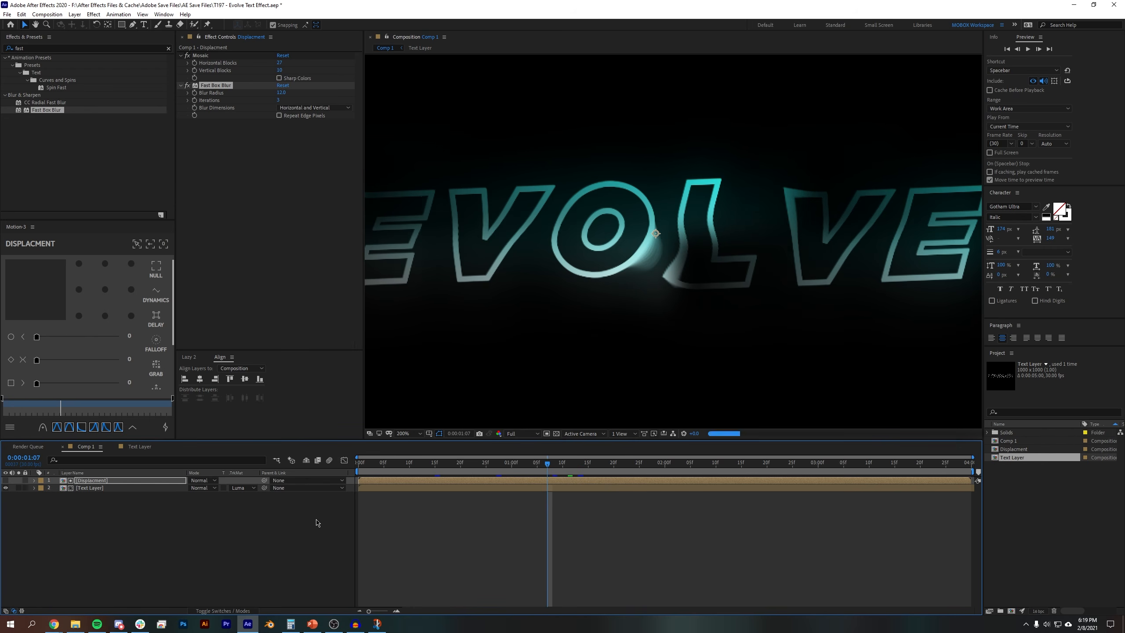
pyautogui.click(119, 488)
pyautogui.click(284, 133)
pyautogui.moveTo(284, 130); pyautogui.dragTo(283, 130)
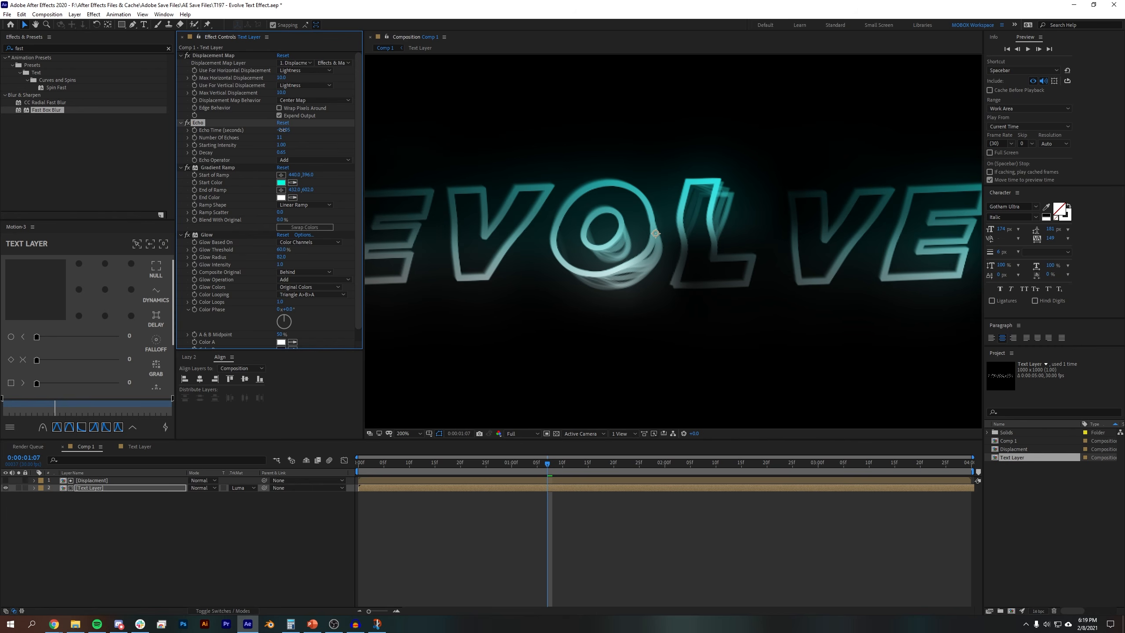
pyautogui.scroll(-1, 640, 182)
pyautogui.press('space')
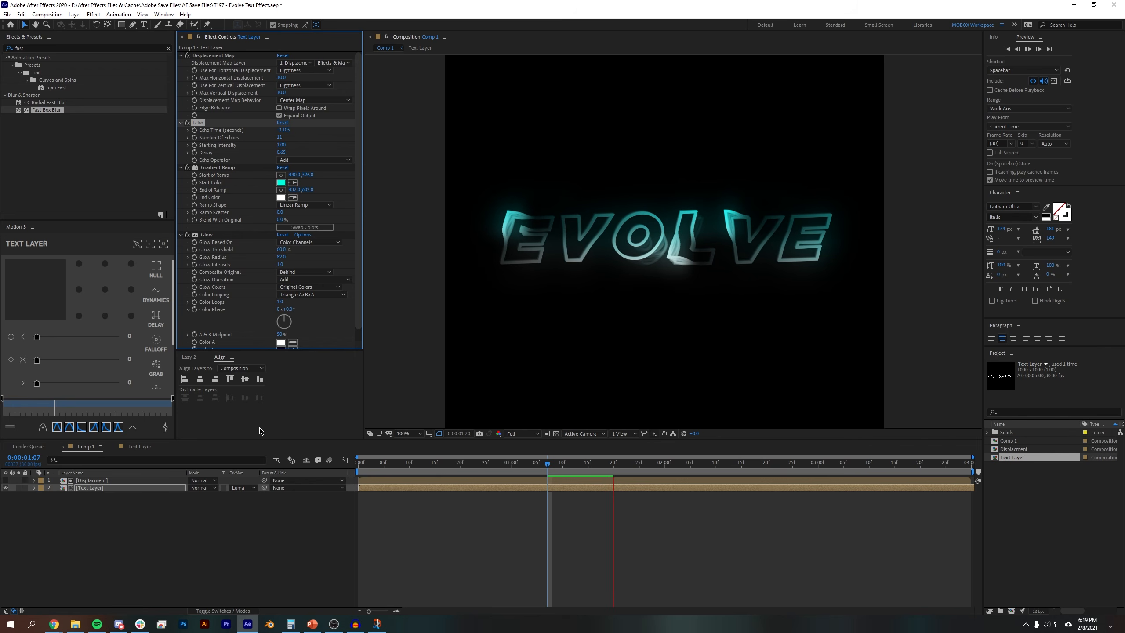
pyautogui.press('space')
# - Create a dark gray solid with color 0A0A0A and place it below Text Layer as the background
pyautogui.scroll(-1, 712, 314)
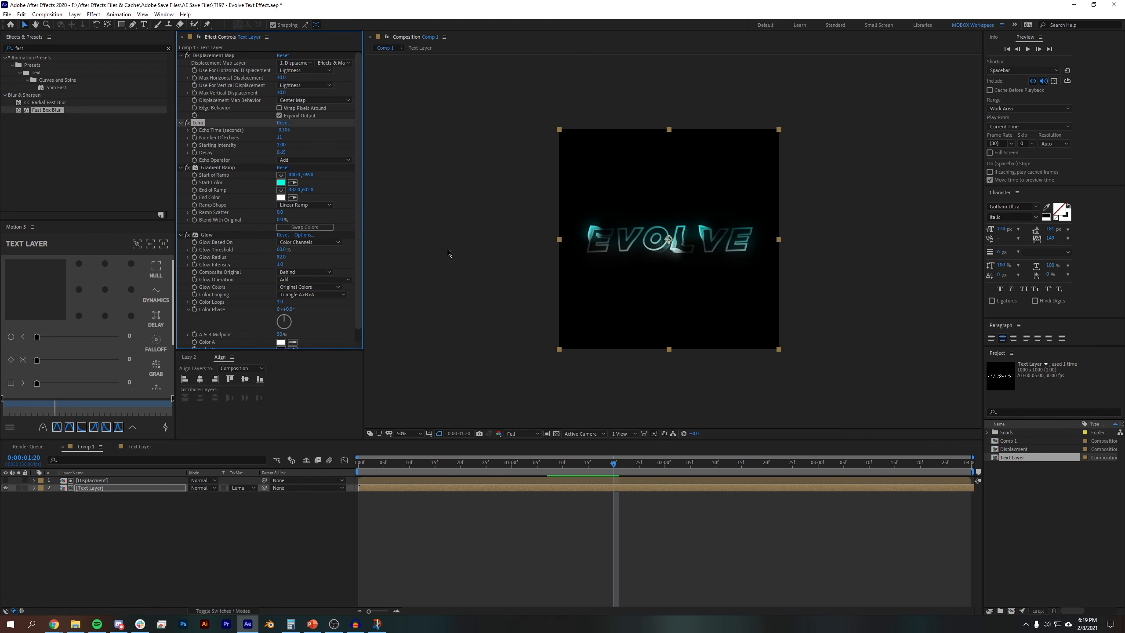
pyautogui.click(74, 14)
pyautogui.moveTo(100, 33)
pyautogui.click(226, 43)
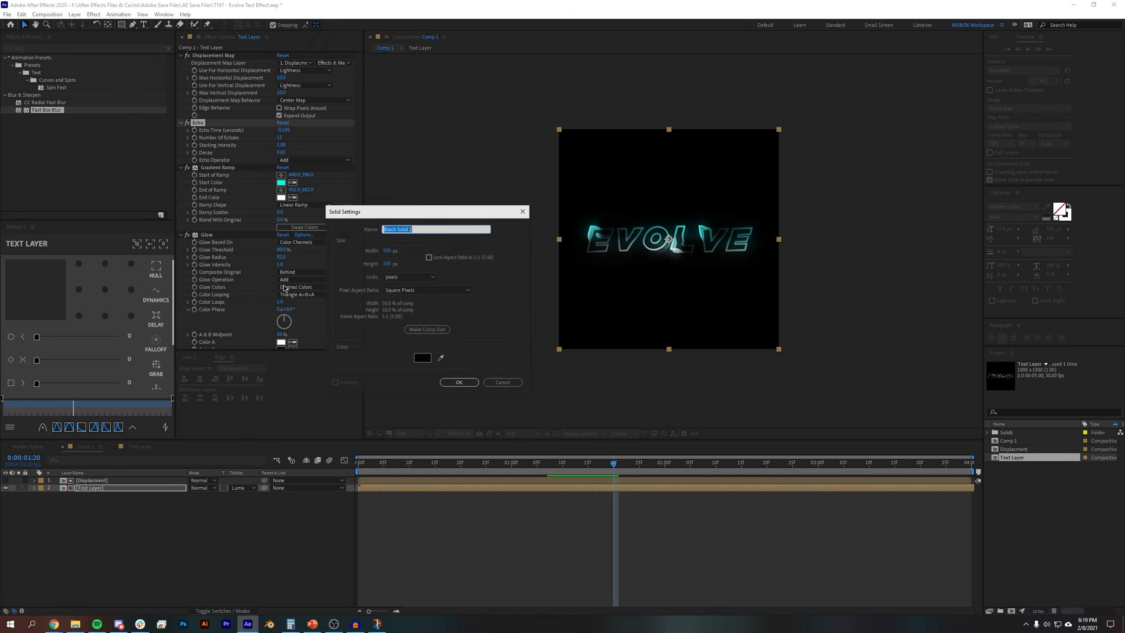
pyautogui.click(419, 358)
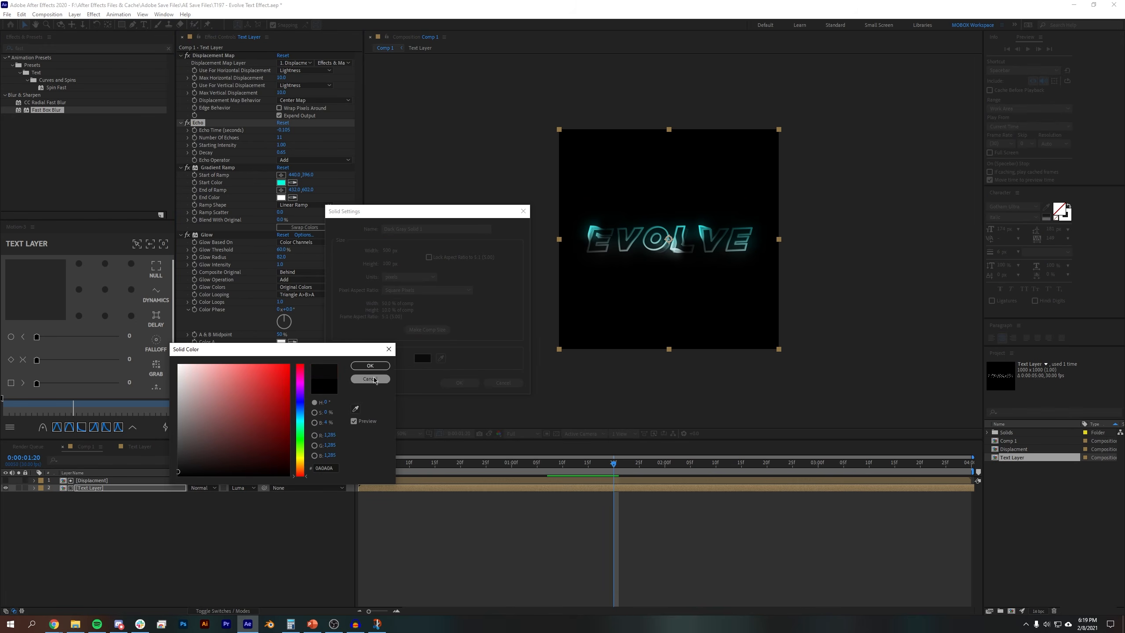
pyautogui.click(370, 366)
pyautogui.press('Return')
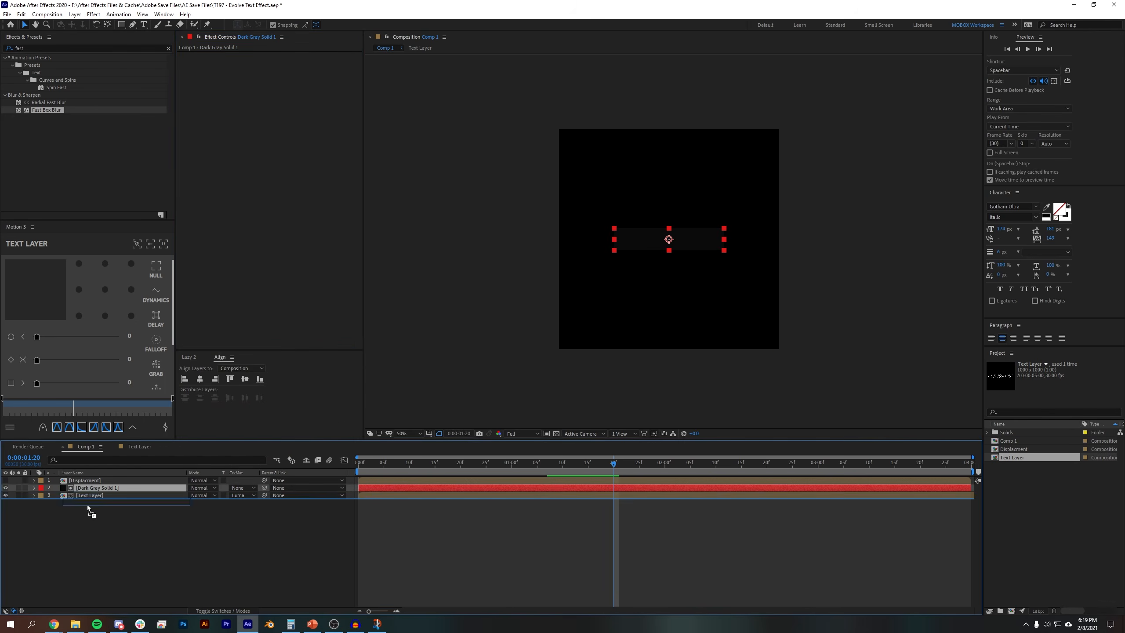
pyautogui.moveTo(87, 505); pyautogui.dragTo(87, 504)
# - Add a new adjustment layer above all other layers in Comp 1
pyautogui.click(74, 14)
pyautogui.moveTo(102, 24)
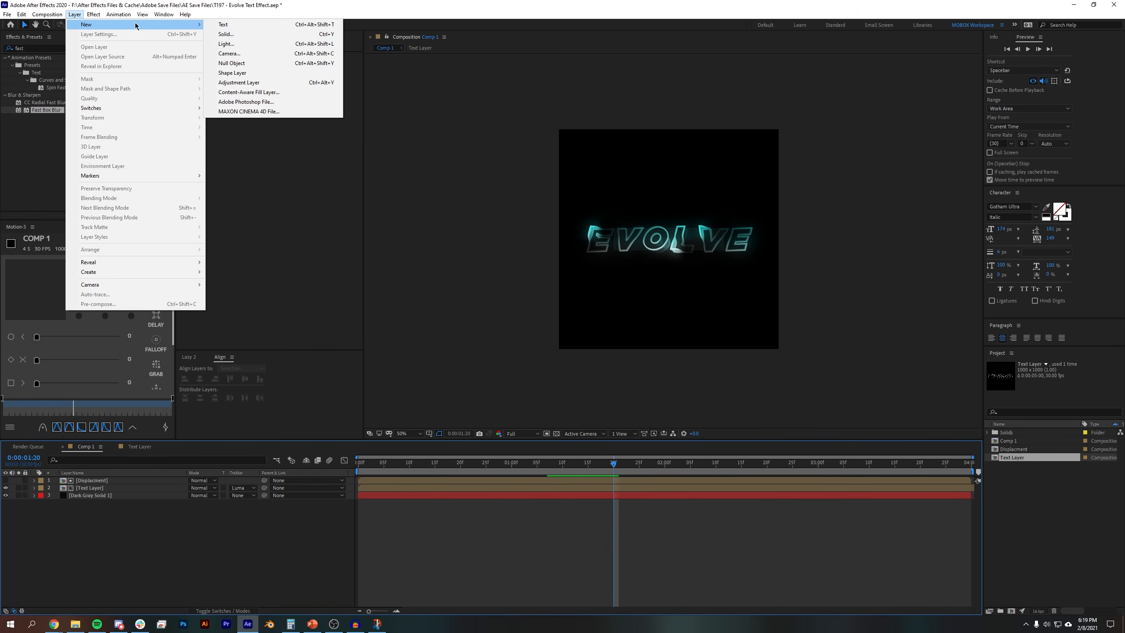
pyautogui.click(249, 84)
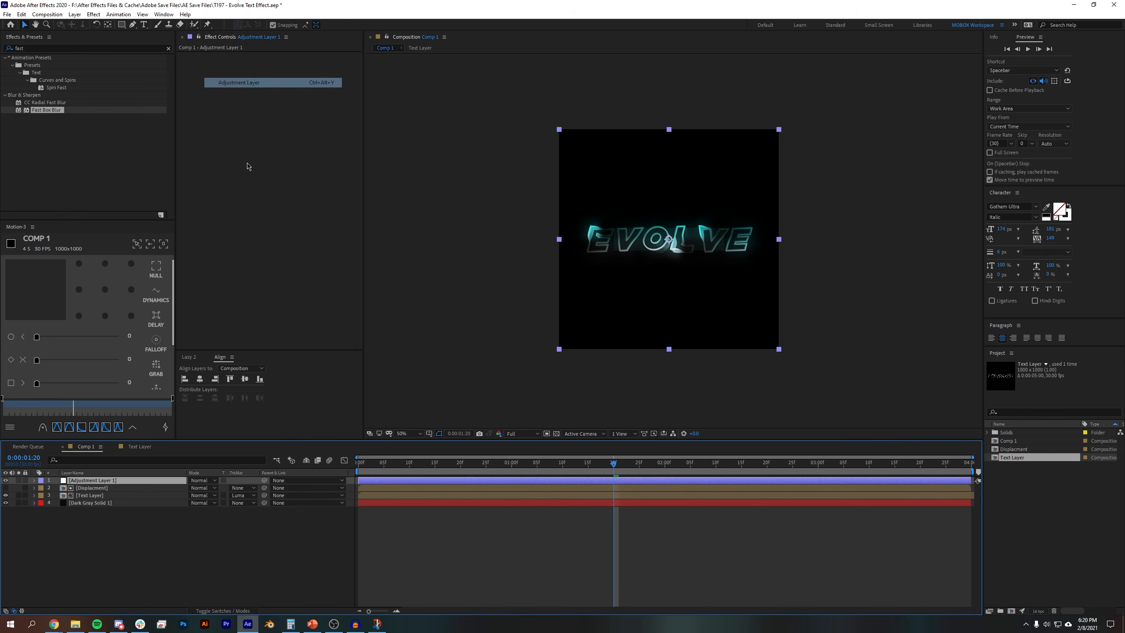
# - Find the Channel Blur effect and apply it to the adjustment layer
pyautogui.click(83, 47)
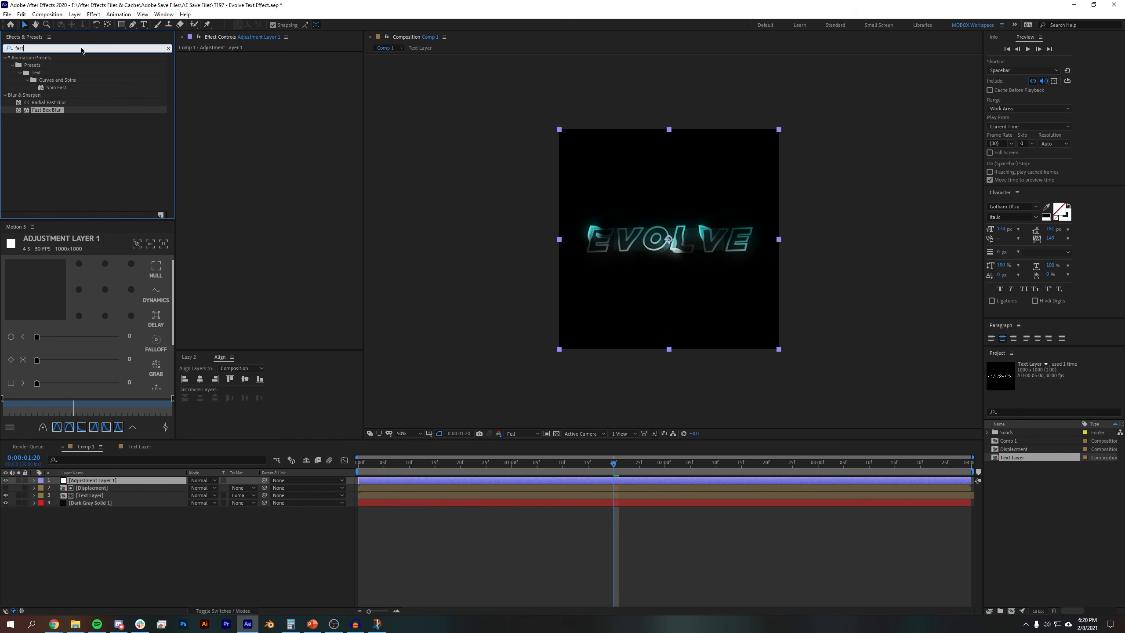
pyautogui.press('BackSpace')
pyautogui.press('BackSpace')
pyautogui.press('BackSpace')
pyautogui.press('BackSpace')
pyautogui.write('chann')
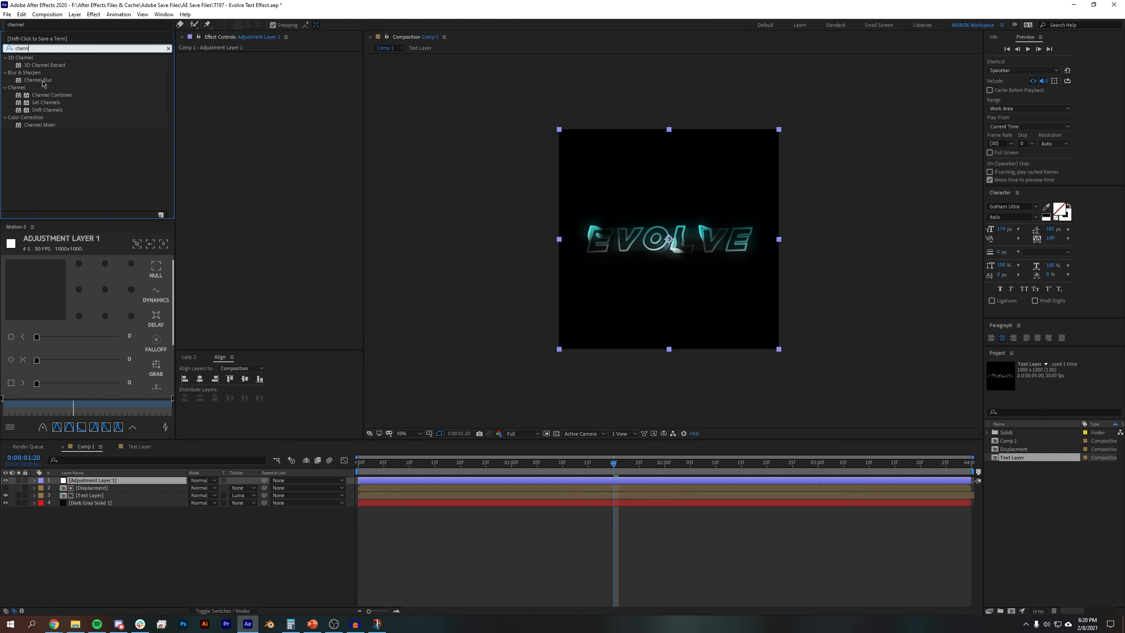
pyautogui.moveTo(43, 83); pyautogui.dragTo(685, 271)
pyautogui.press('/')
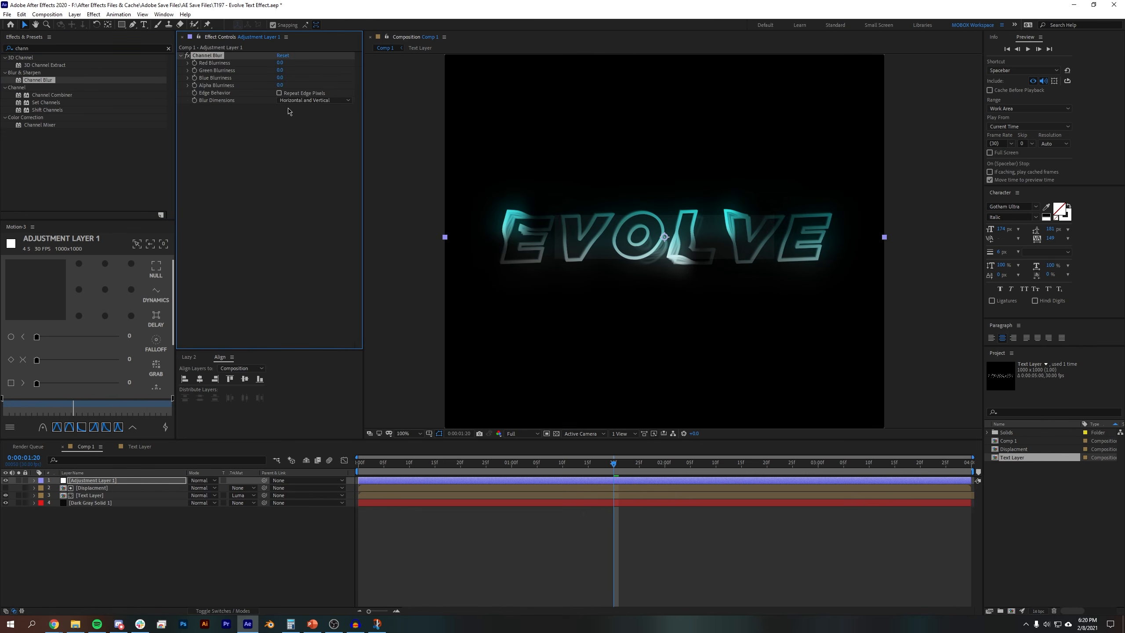
pyautogui.moveTo(288, 68); pyautogui.dragTo(208, 69)
pyautogui.scroll(2, 608, 278)
pyautogui.scroll(-2, 606, 278)
pyautogui.press(',')
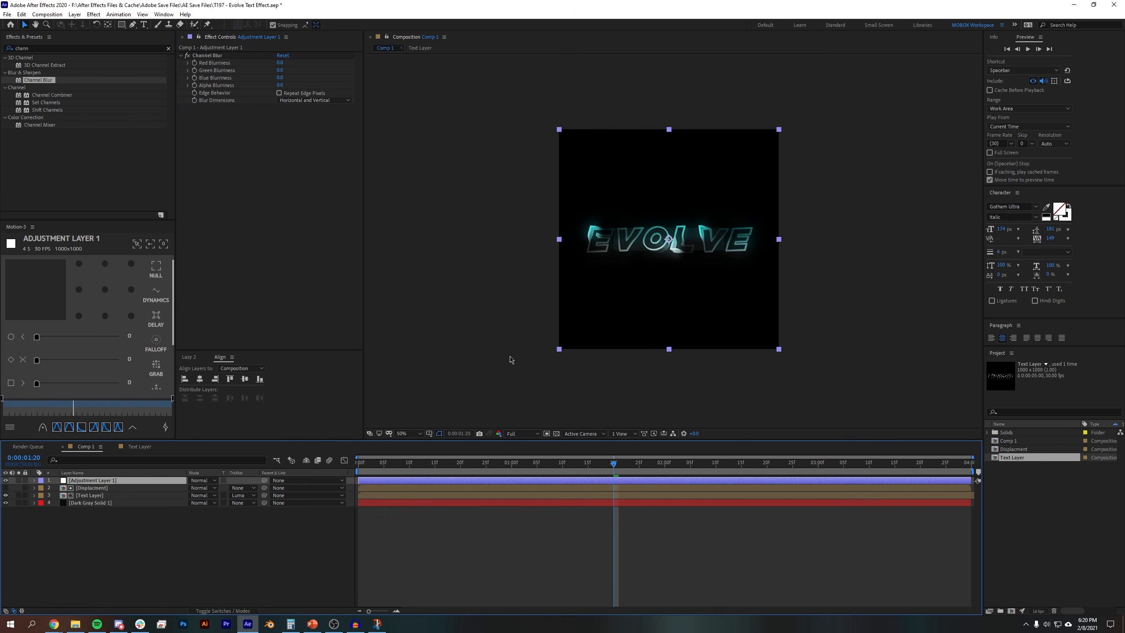
pyautogui.moveTo(671, 244); pyautogui.dragTo(803, 279)
pyautogui.hotkey('ctrl', 'z')
# - Replace the undersized background solid with a dark gray solid at comp size, 1000 × 1000 px, placed below Text Layer
pyautogui.click(116, 504)
pyautogui.press('Delete')
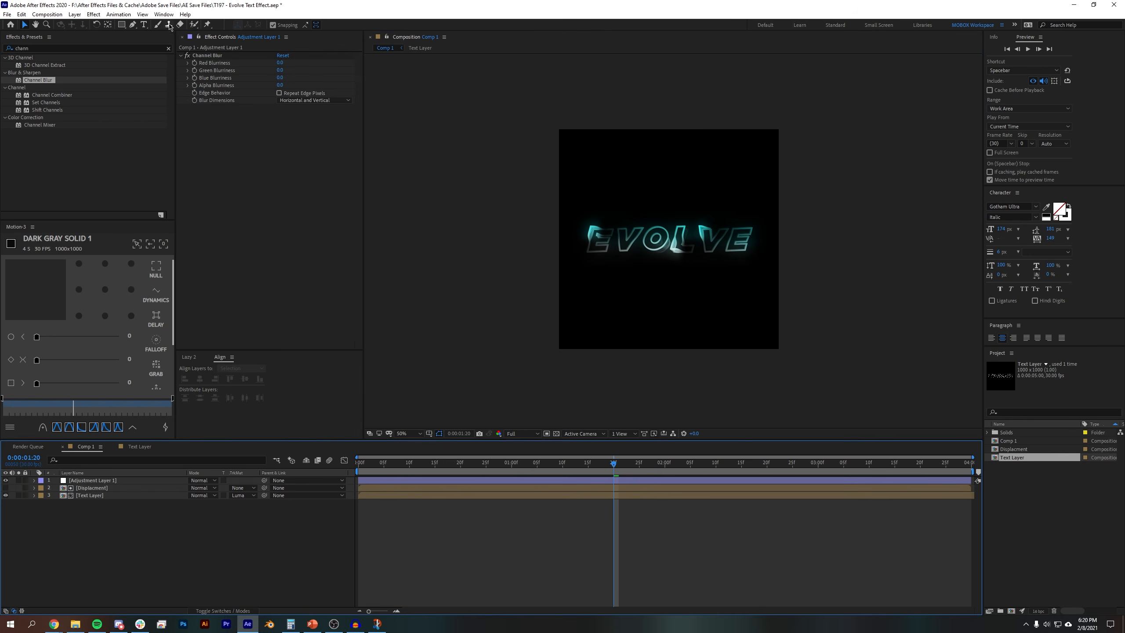
pyautogui.click(75, 15)
pyautogui.click(238, 33)
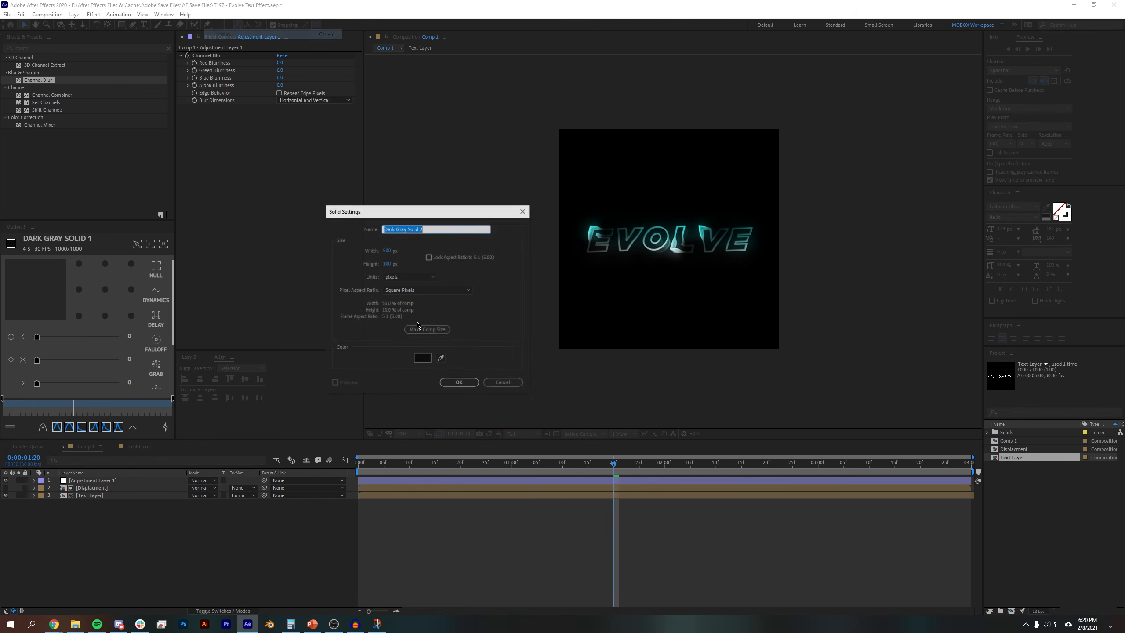
pyautogui.click(388, 250)
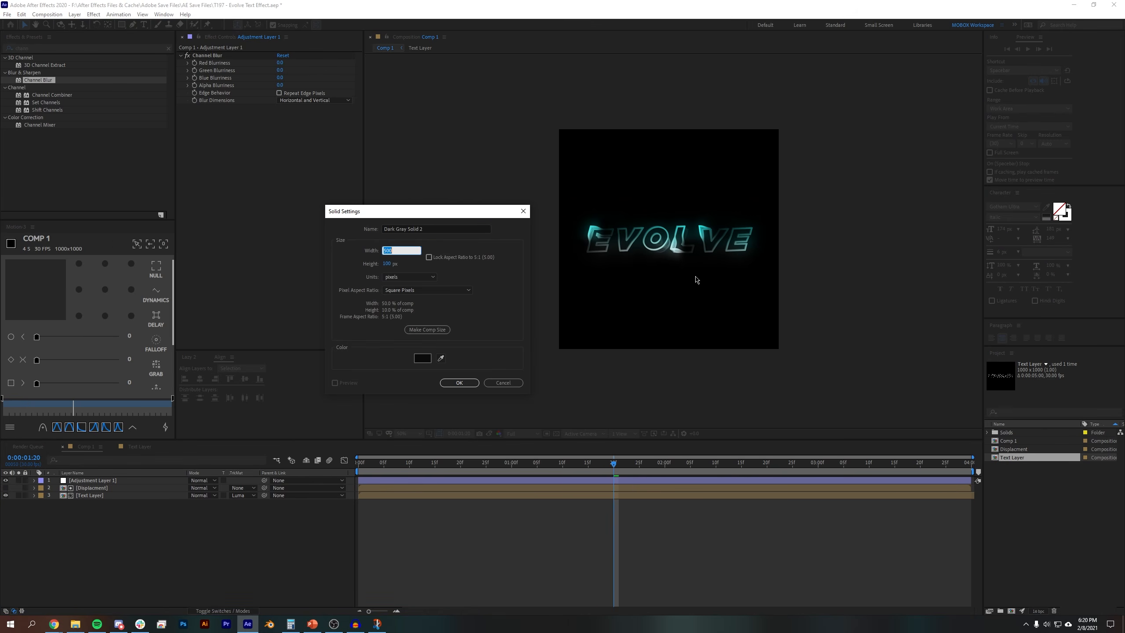
pyautogui.click(429, 258)
pyautogui.click(429, 331)
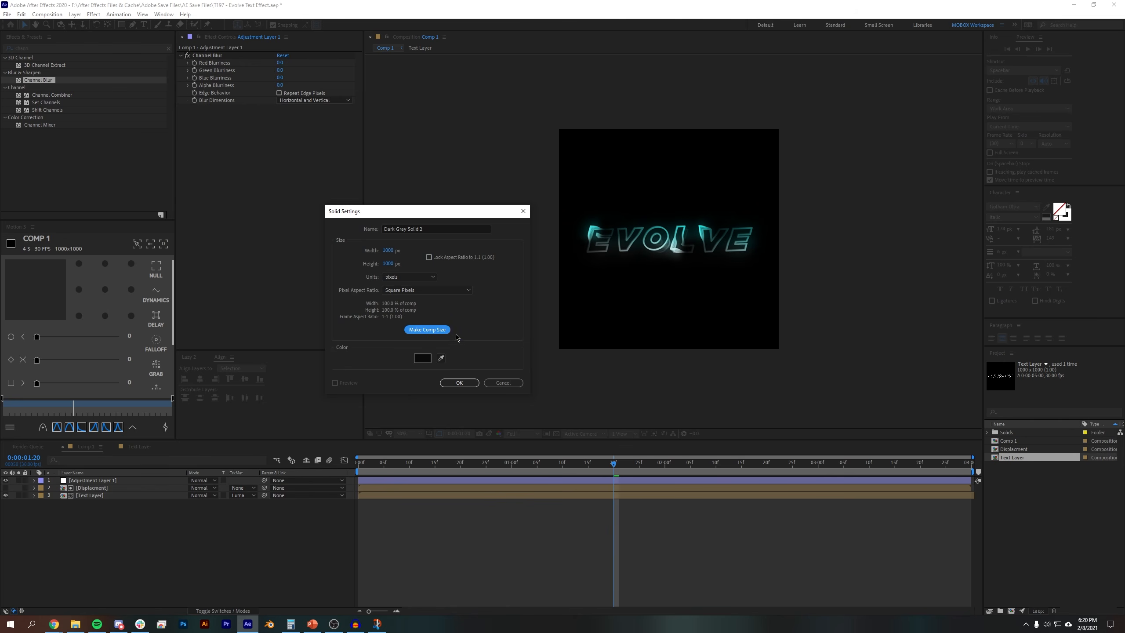
pyautogui.click(461, 382)
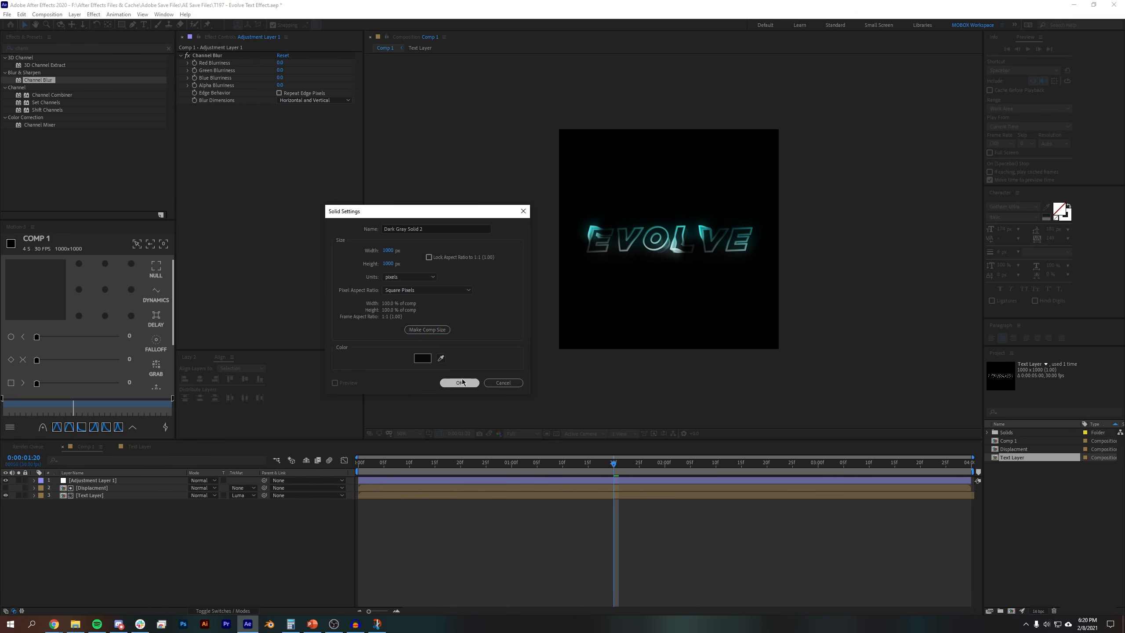
pyautogui.moveTo(81, 483); pyautogui.dragTo(119, 525)
pyautogui.click(156, 572)
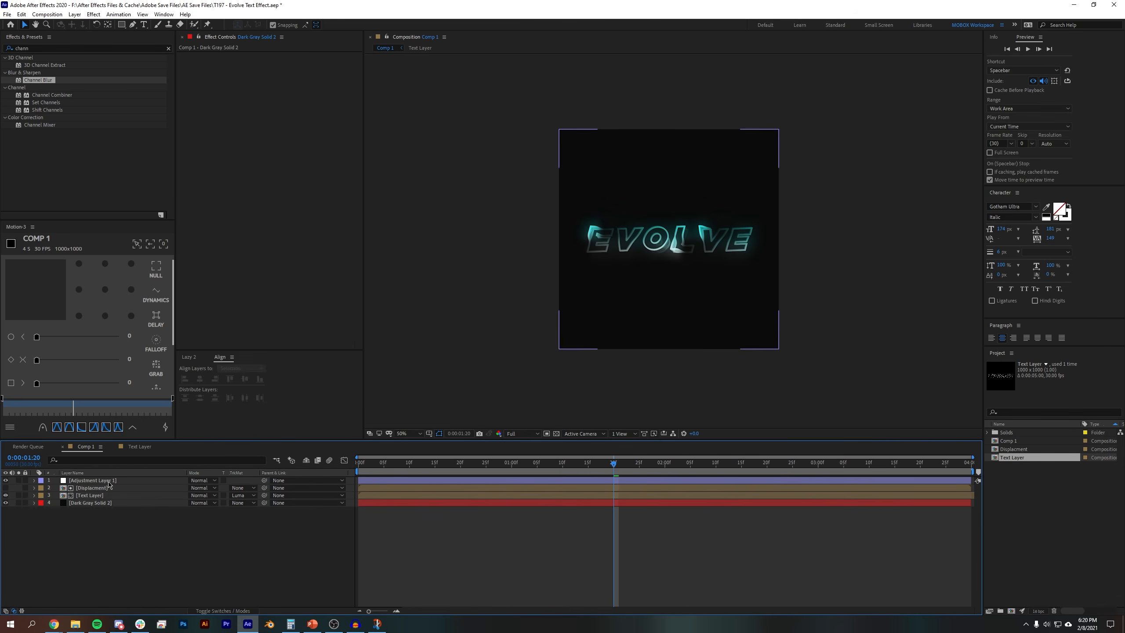
# - Set the Channel Blur's Green Blurriness to 1 on the adjustment layer and inspect the letter edges up close
pyautogui.click(108, 482)
pyautogui.scroll(1, 642, 240)
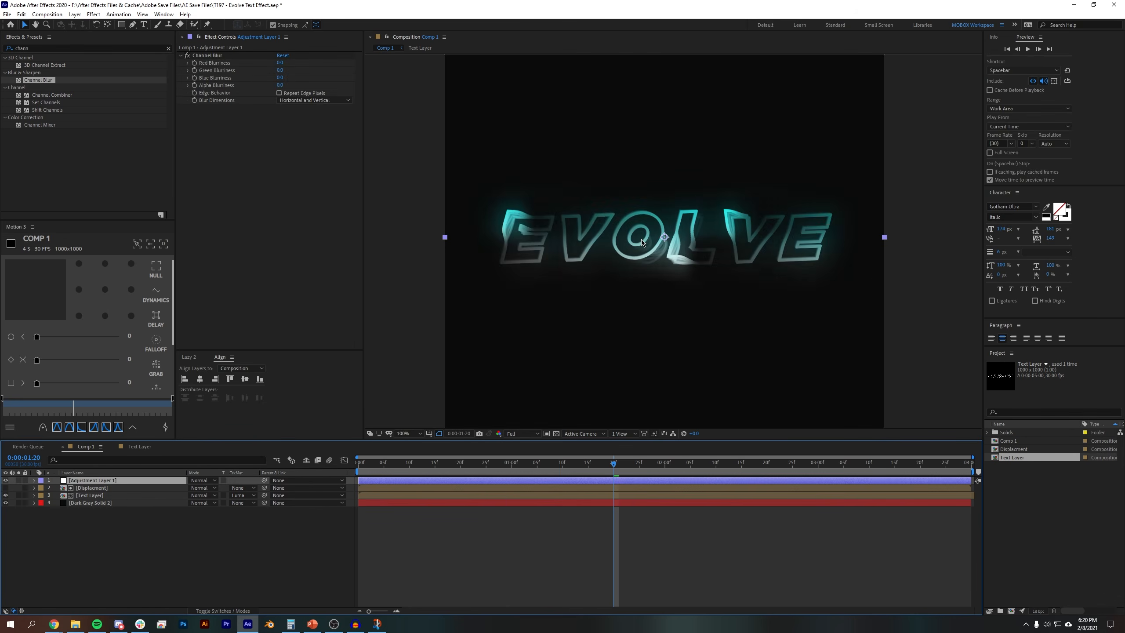
pyautogui.click(281, 70)
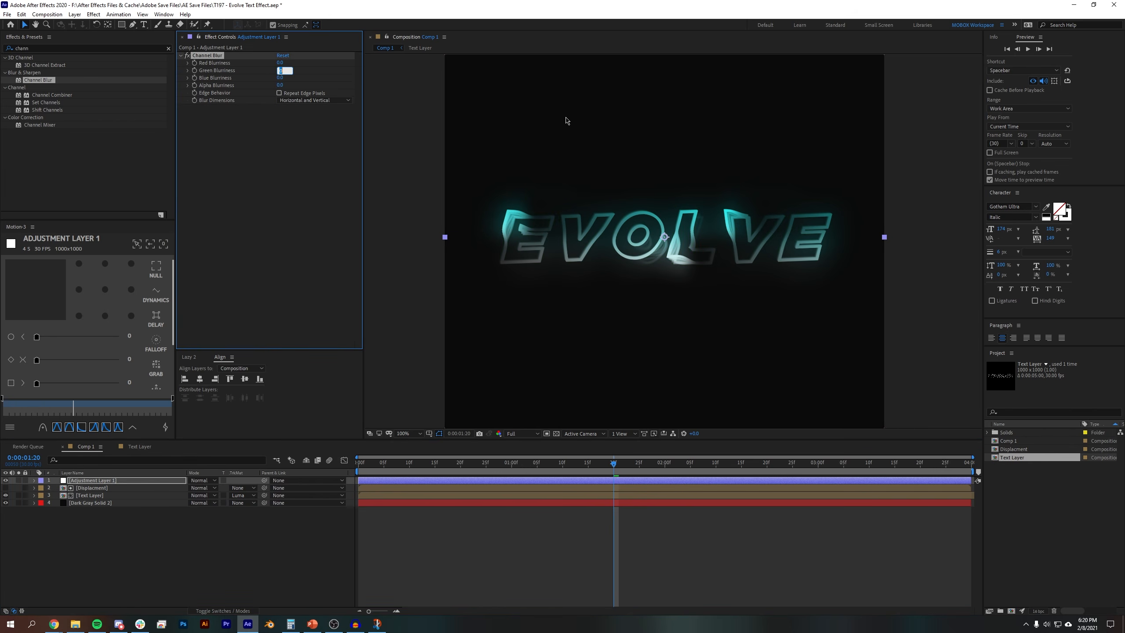
pyautogui.press('Return')
pyautogui.click(281, 70)
pyautogui.write('20')
pyautogui.press('Return')
pyautogui.click(282, 70)
pyautogui.write('10')
pyautogui.press('Return')
pyautogui.press('.')
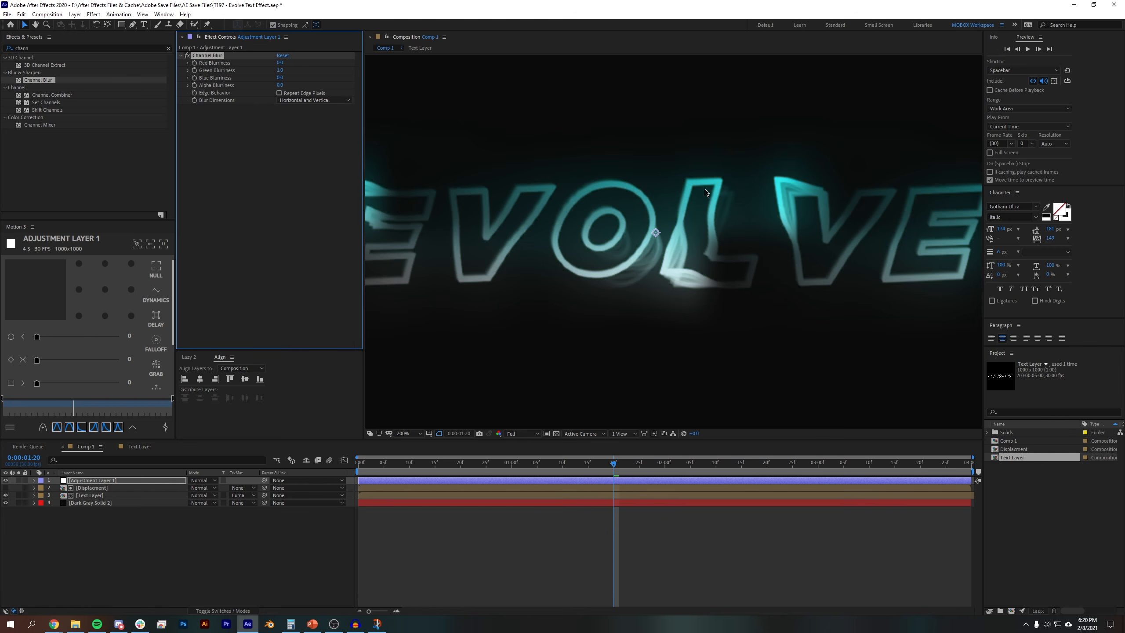
pyautogui.press(',')
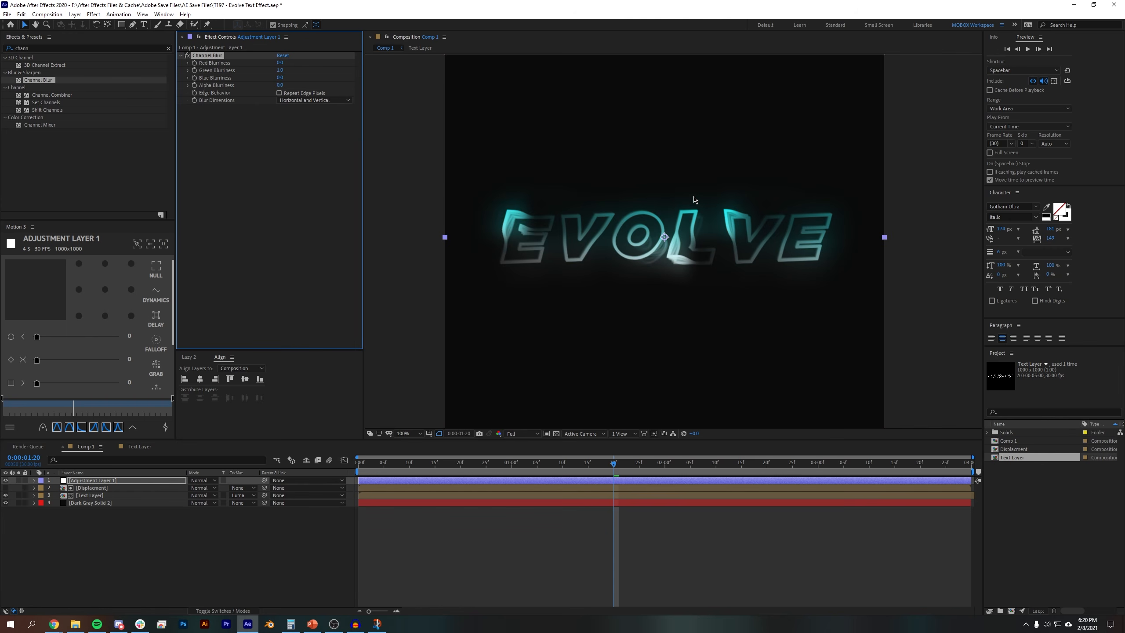
# - Apply the Stylize Glow effect to the adjustment layer after Channel Blur and set its Glow Radius to about 122
pyautogui.click(48, 46)
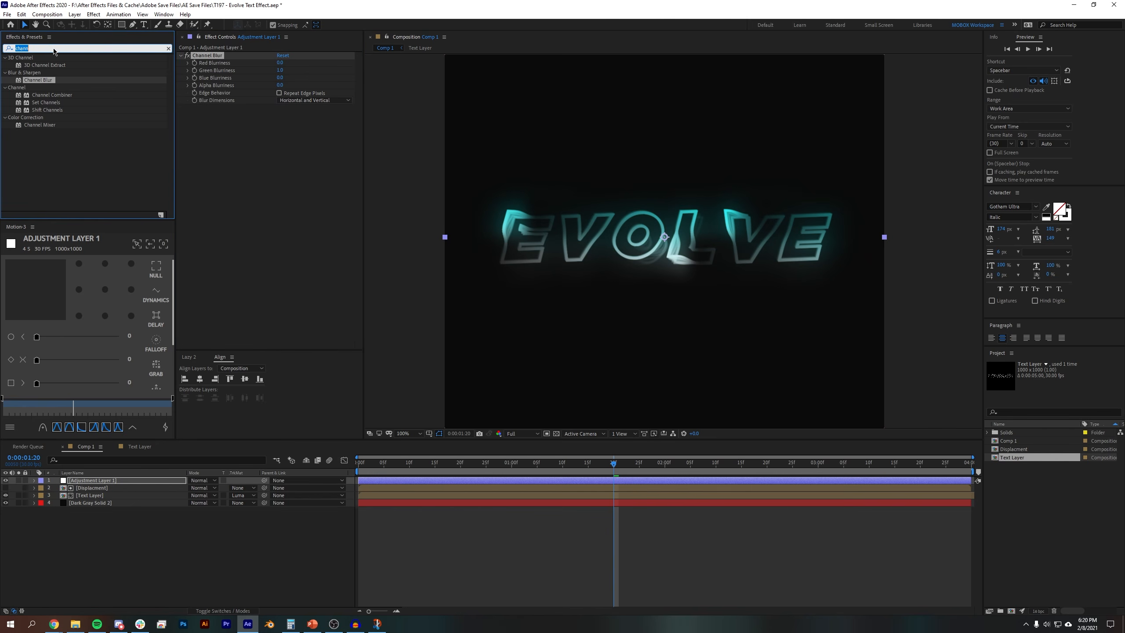
pyautogui.write('glow')
pyautogui.doubleClick(38, 124)
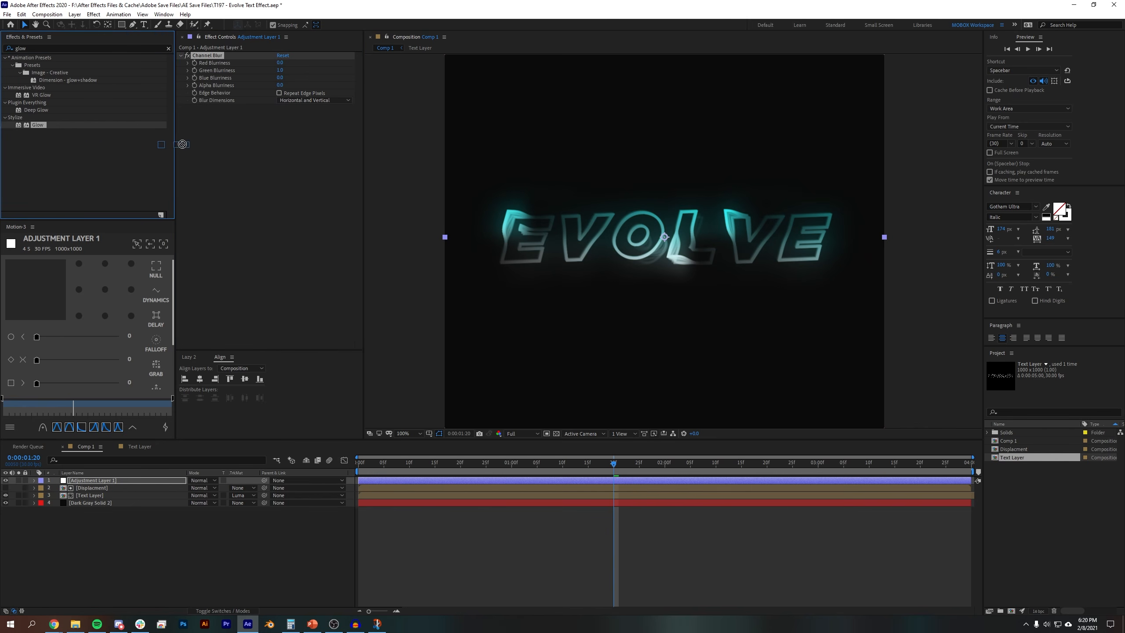
pyautogui.moveTo(283, 131); pyautogui.dragTo(330, 130)
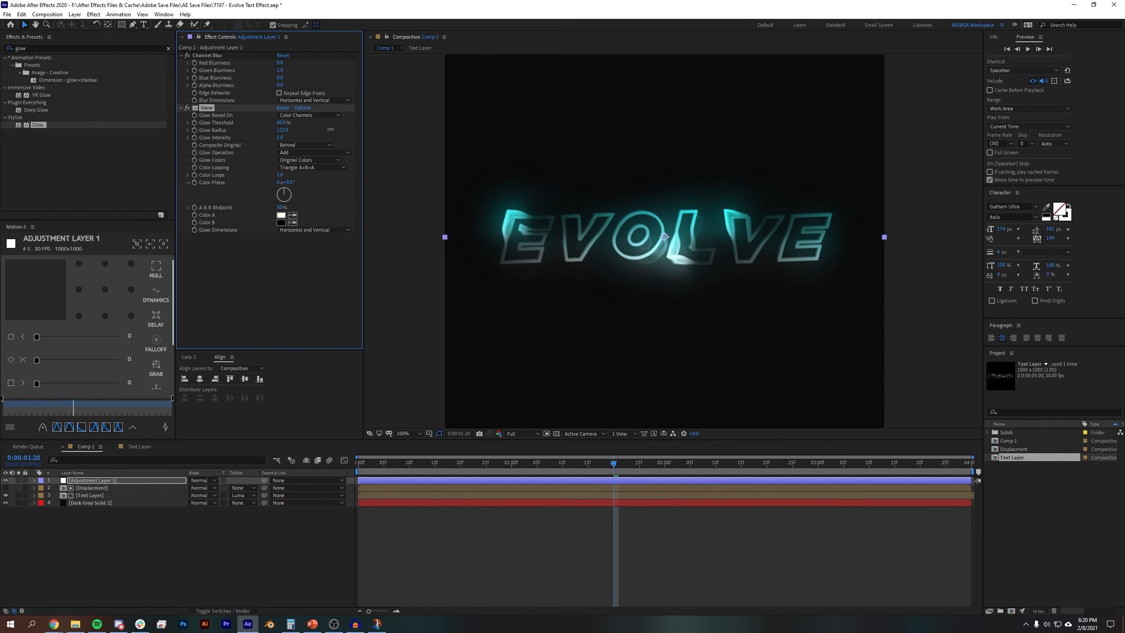
# - Find the Noise effect, apply it to the adjustment layer after Glow, and set its Amount of Noise to 8%
pyautogui.click(36, 47)
pyautogui.write('nosie')
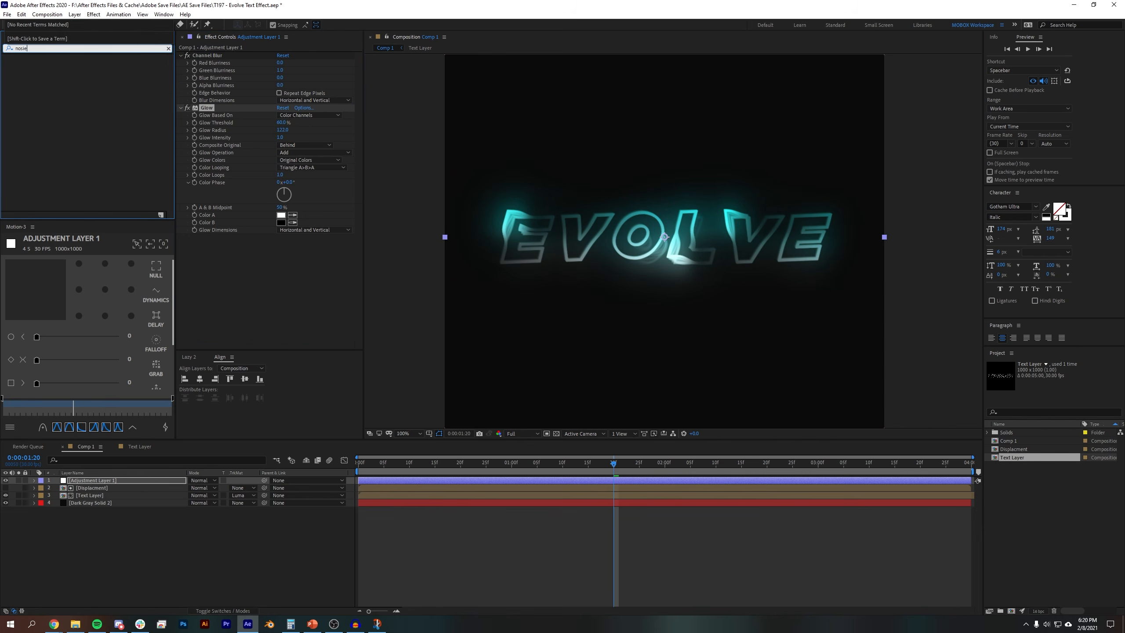
pyautogui.press('BackSpace')
pyautogui.press('BackSpace')
pyautogui.write('is')
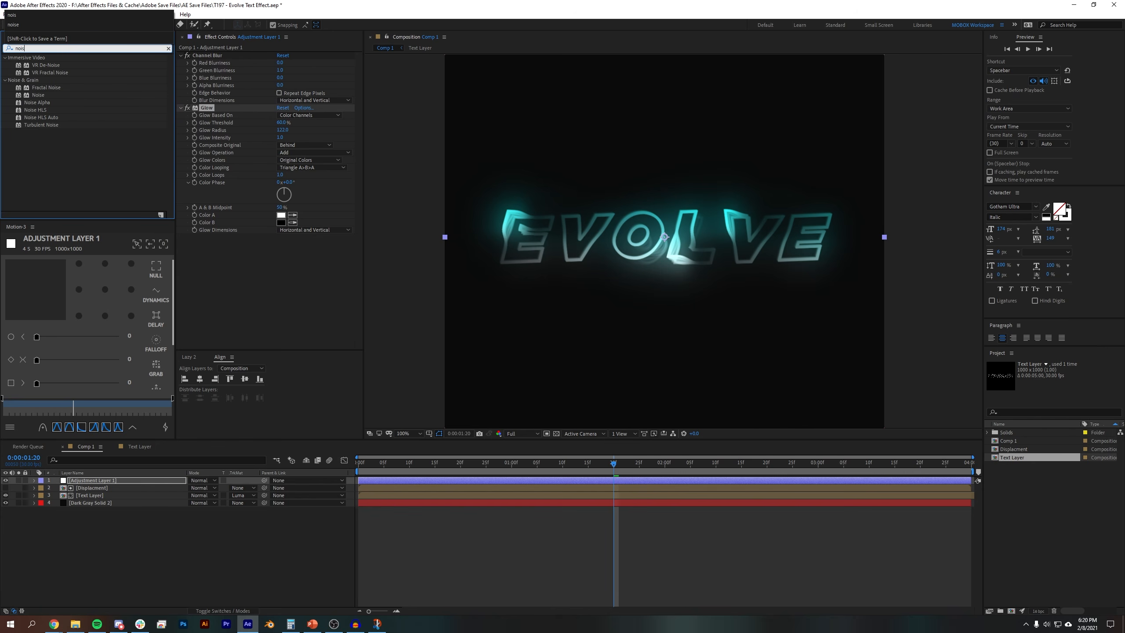
pyautogui.click(68, 140)
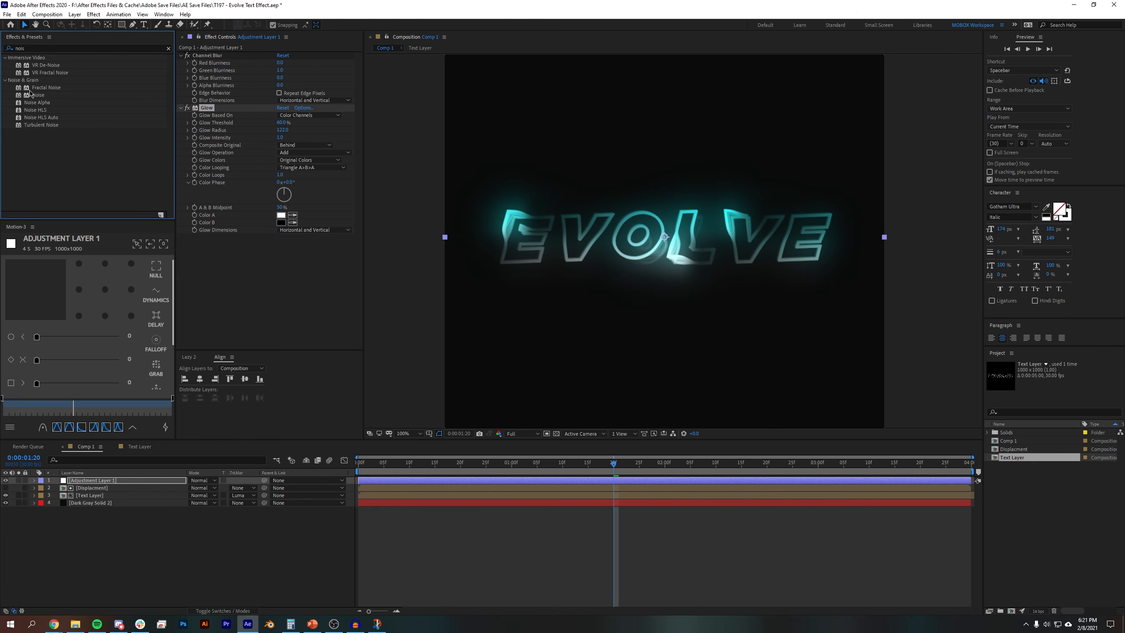
pyautogui.moveTo(53, 98); pyautogui.dragTo(389, 322)
pyautogui.click(283, 245)
pyautogui.write('8')
pyautogui.press('Return')
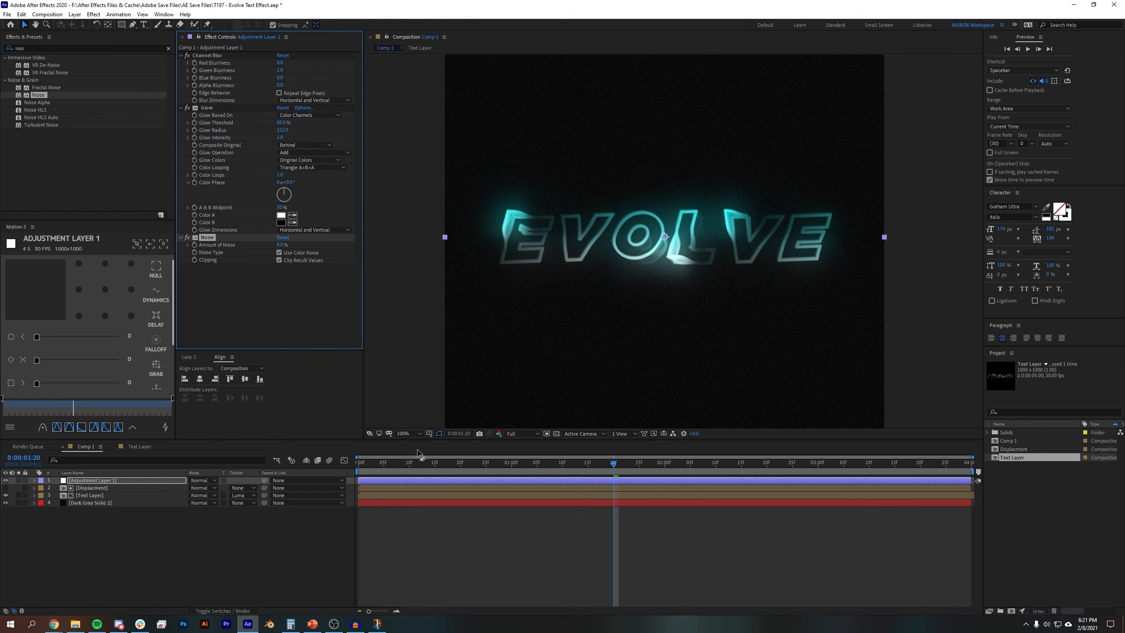
# - Preview the composition's animation from around frame 26 with the noise applied
pyautogui.click(494, 469)
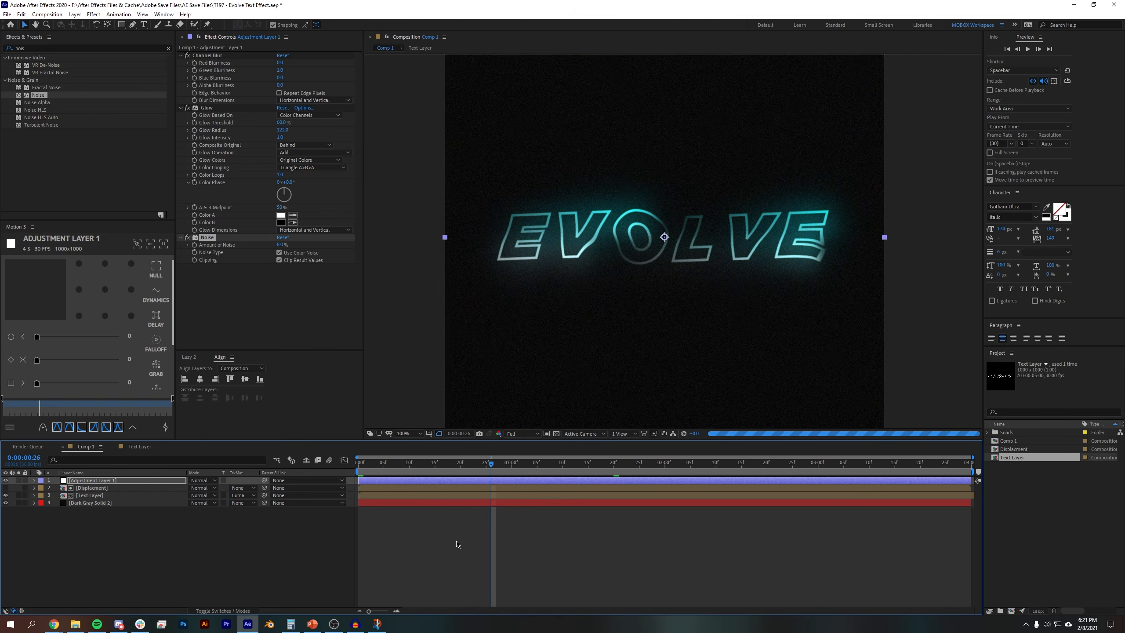
pyautogui.press('space')
pyautogui.press('space')
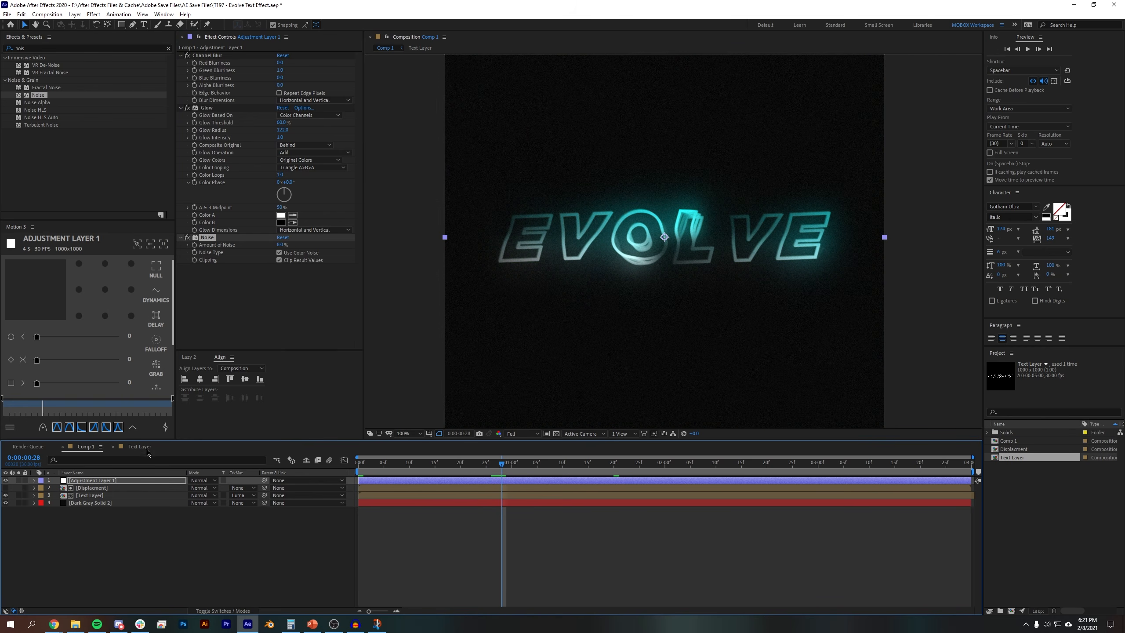
# - Replace the EVOLVE text inside the Text Layer composition with YOUR NAME and return to Comp 1
pyautogui.click(140, 447)
pyautogui.doubleClick(686, 240)
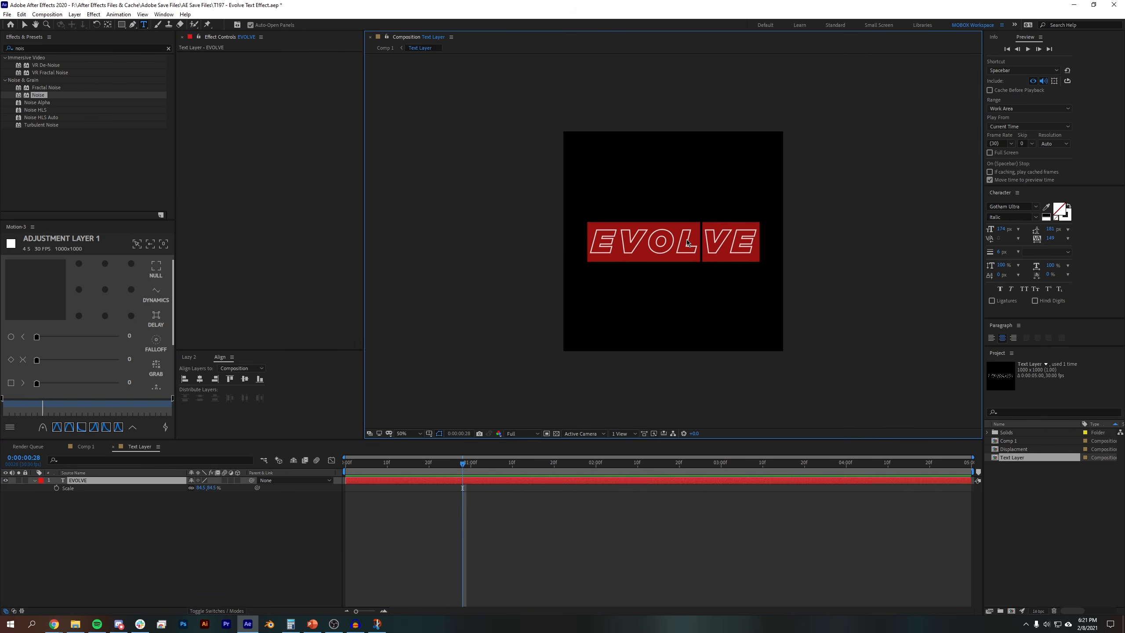
pyautogui.write('YOUR NAME')
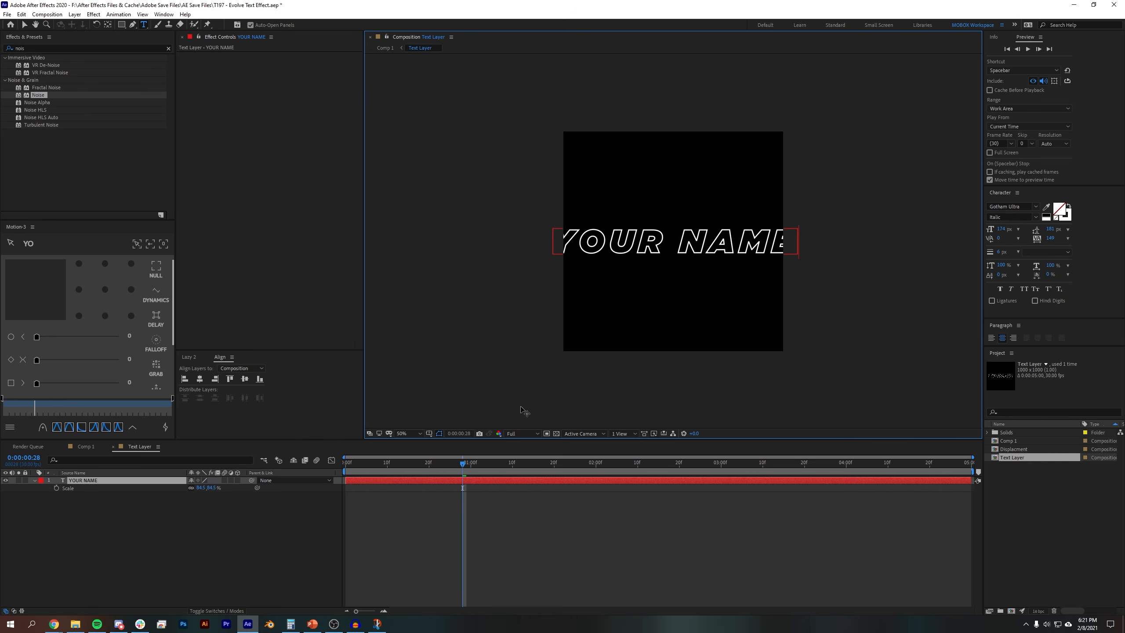
pyautogui.click(133, 528)
pyautogui.click(132, 487)
pyautogui.click(208, 587)
pyautogui.click(86, 446)
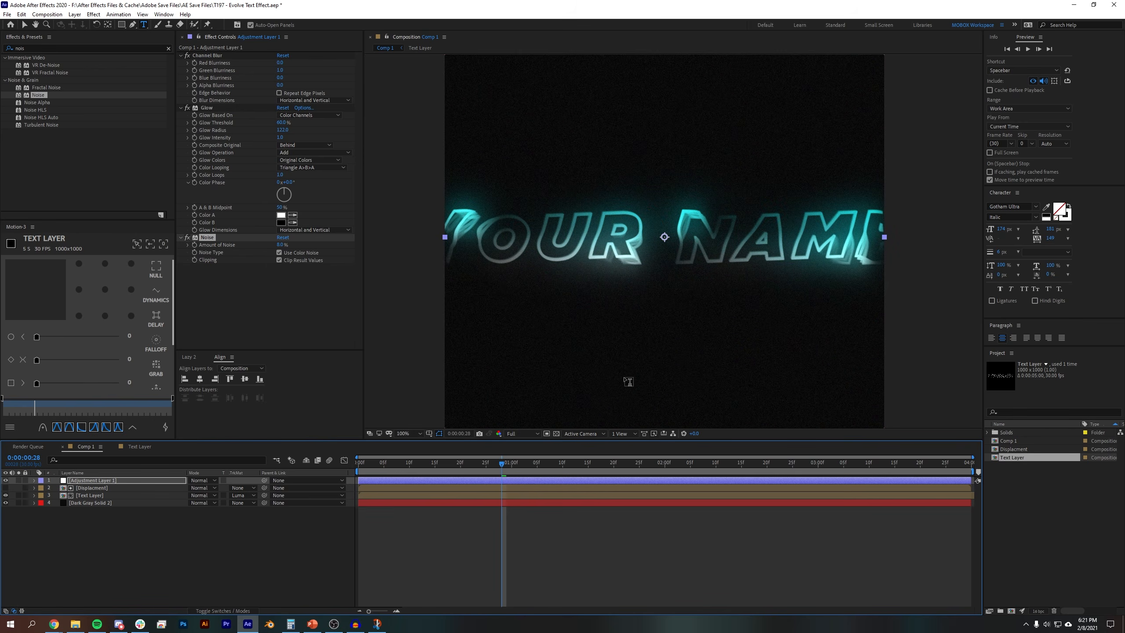
# - Change the Gradient Ramp's Start Color on Text Layer to purple, about #7900FF
pyautogui.click(110, 495)
pyautogui.click(281, 182)
pyautogui.click(301, 393)
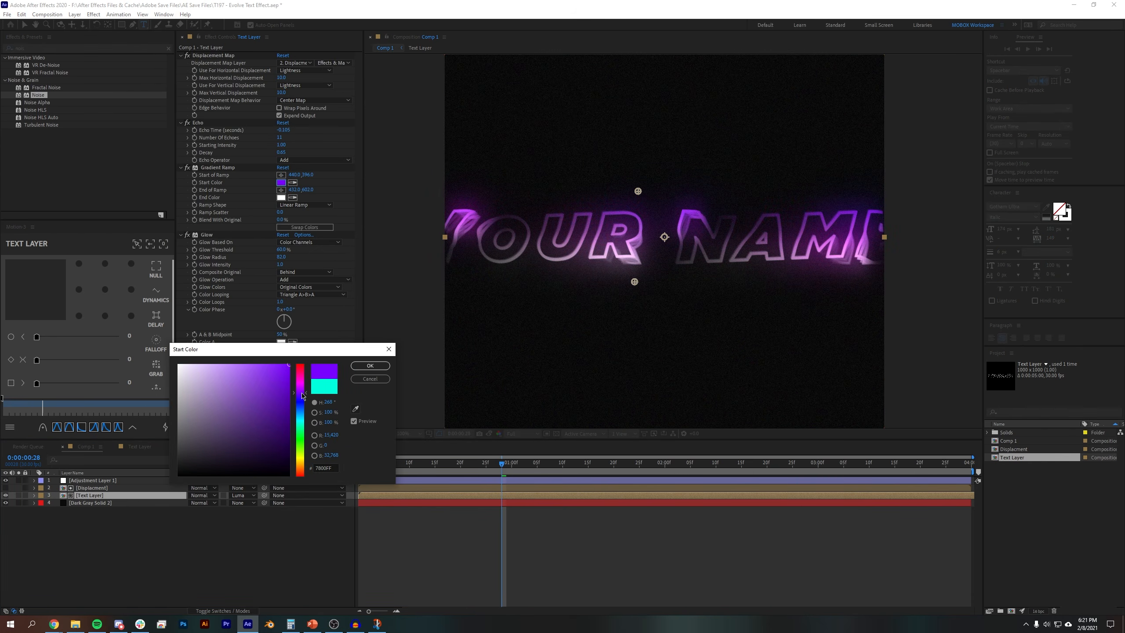
pyautogui.click(370, 365)
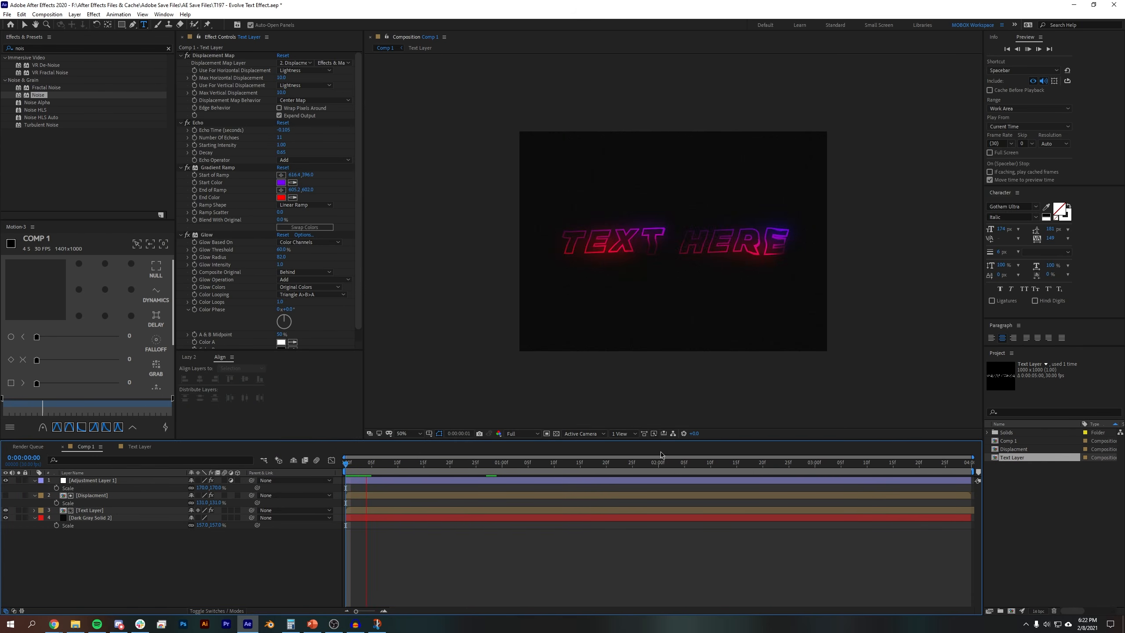
# - Play back the TEXT HERE version in Comp 1 and inspect the purple-to-red glowing letters up close
pyautogui.press('space')
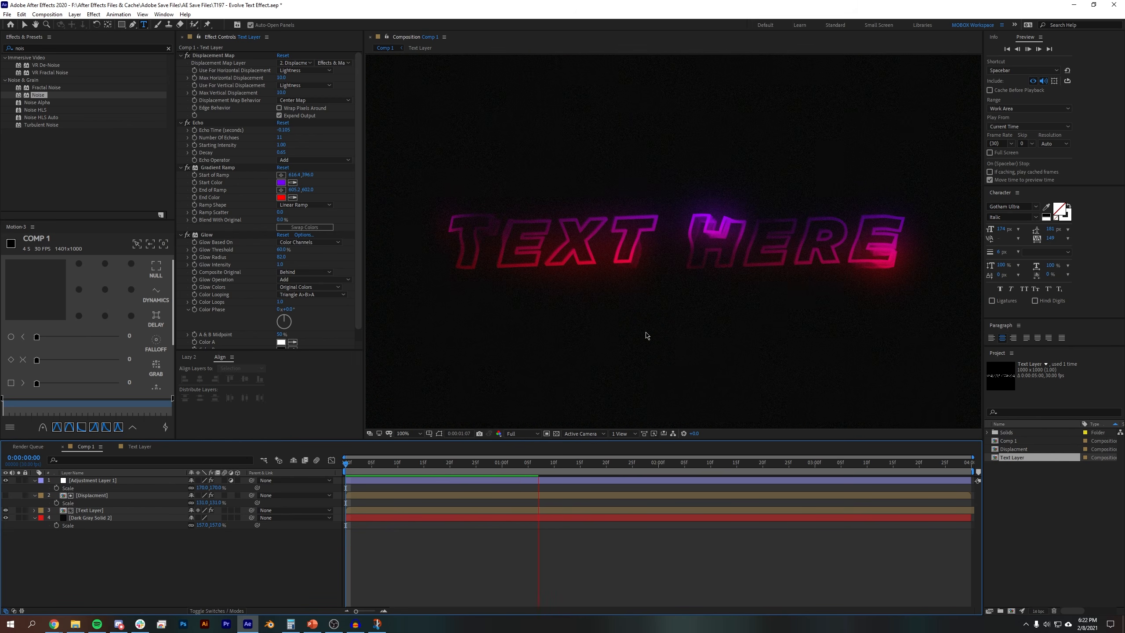
pyautogui.press(',')
pyautogui.press('.')
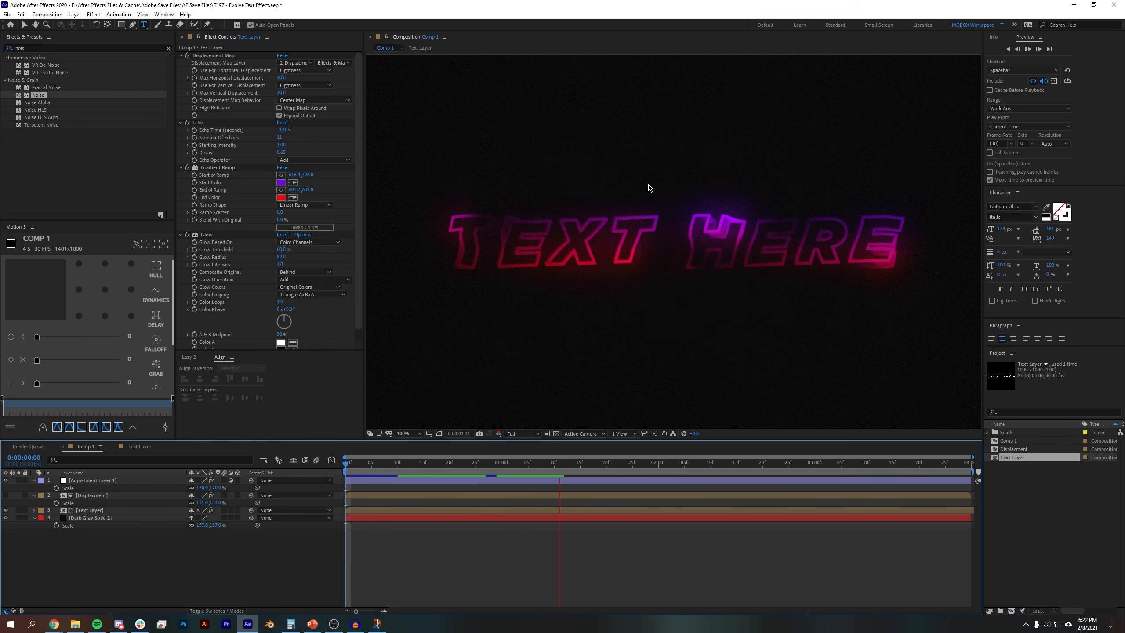